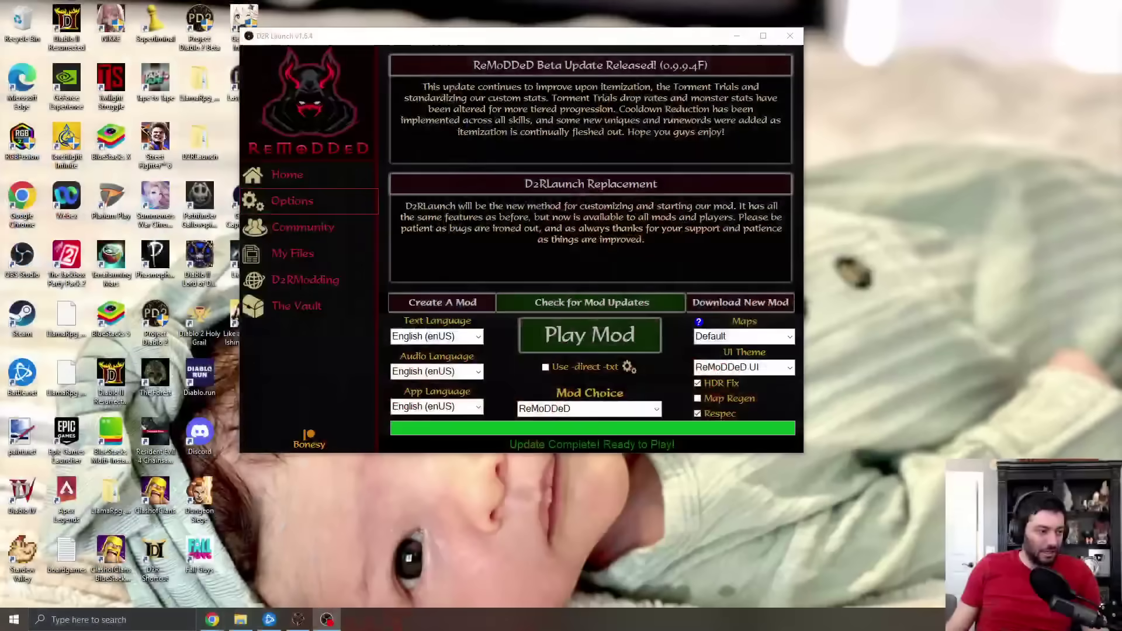
Step: Maximize and restore the launcher window, then choose btdiablo as the mod
click(763, 36)
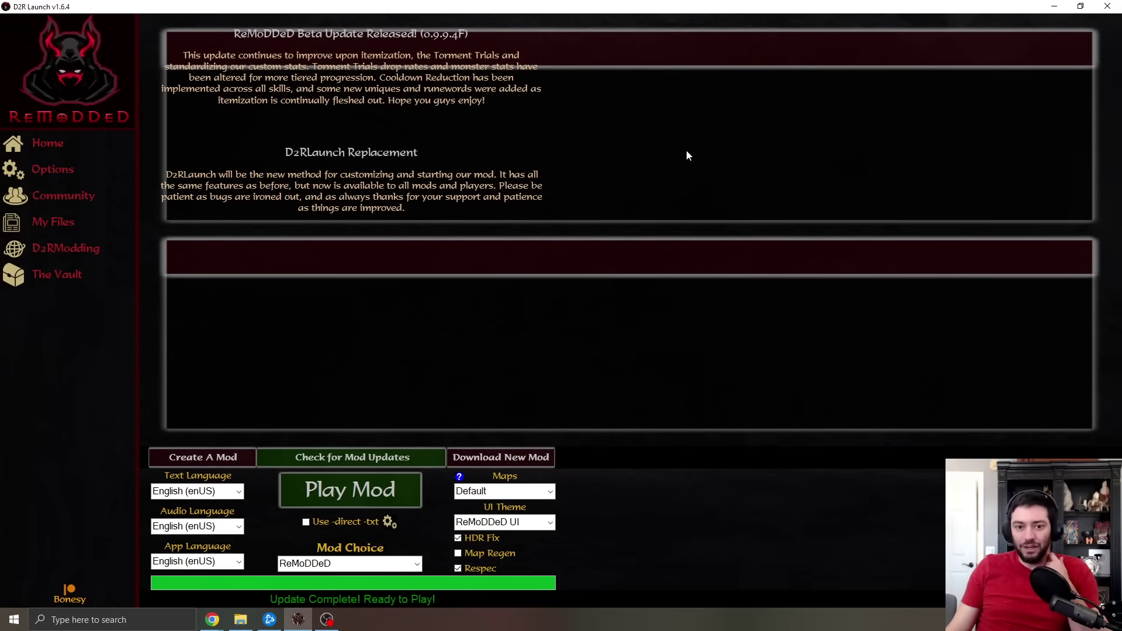
click(1080, 7)
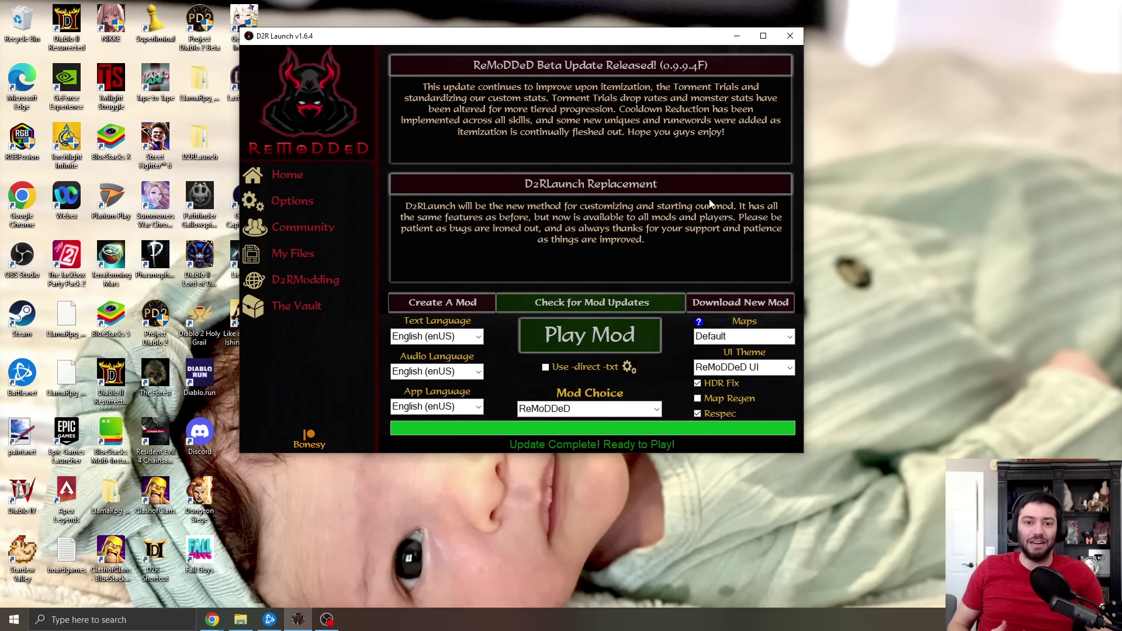
click(657, 409)
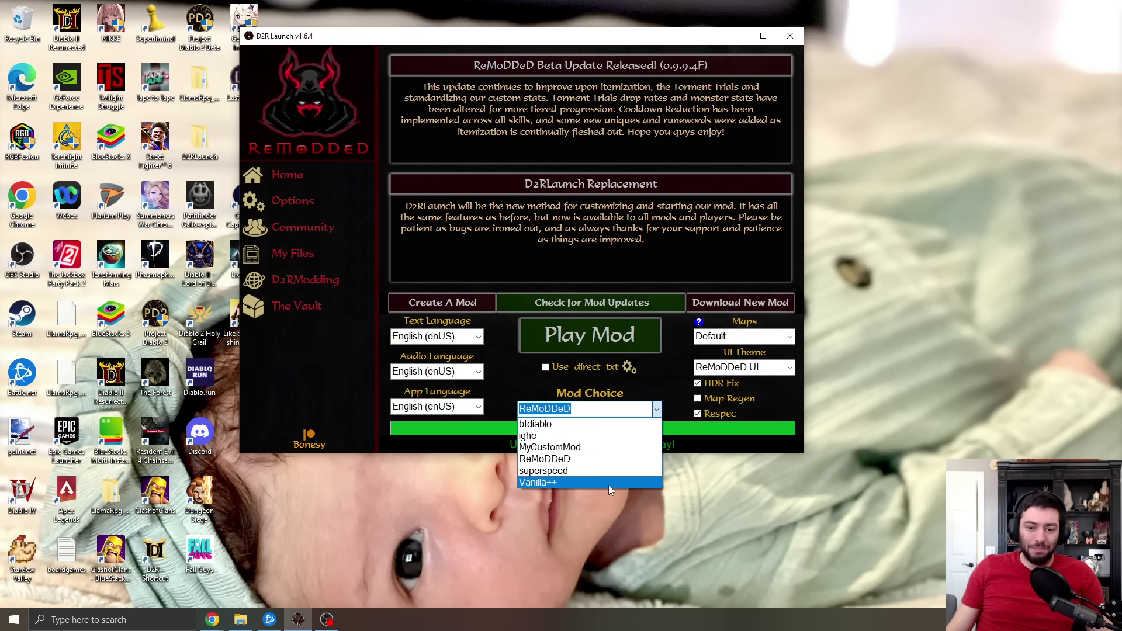
click(606, 425)
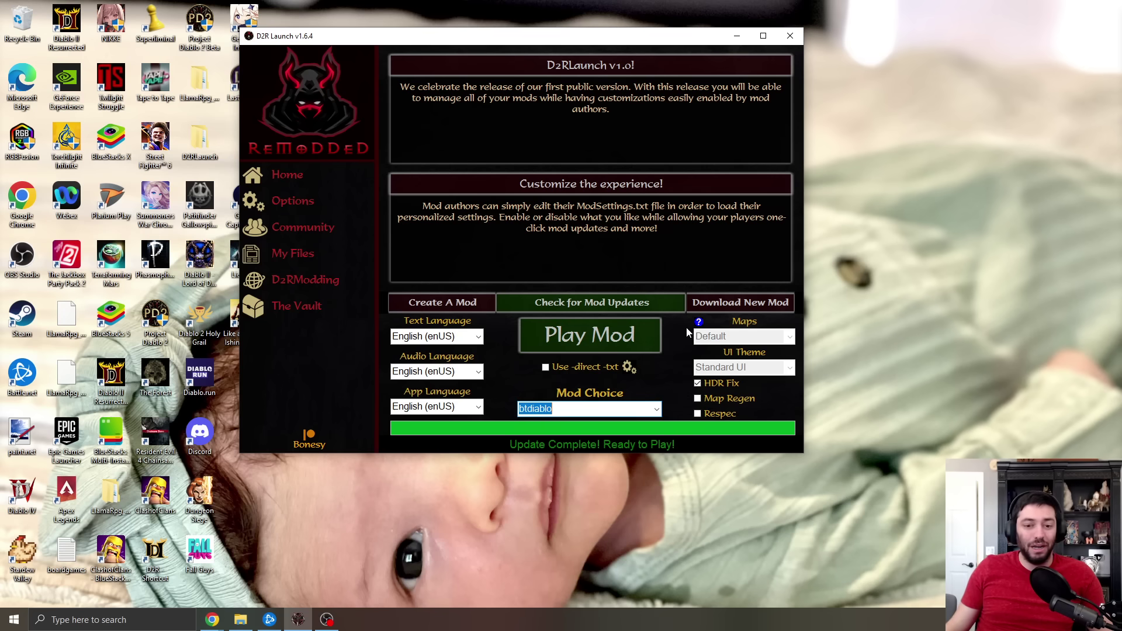
Step: Switch the mod choice from btdiablo to ighe
click(656, 409)
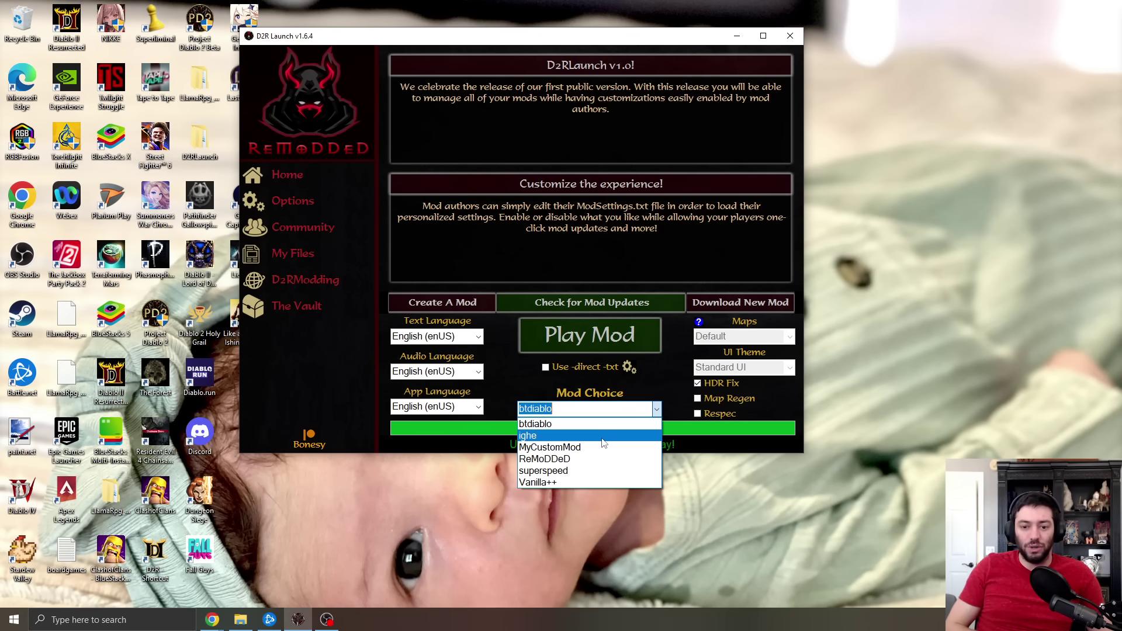
click(602, 438)
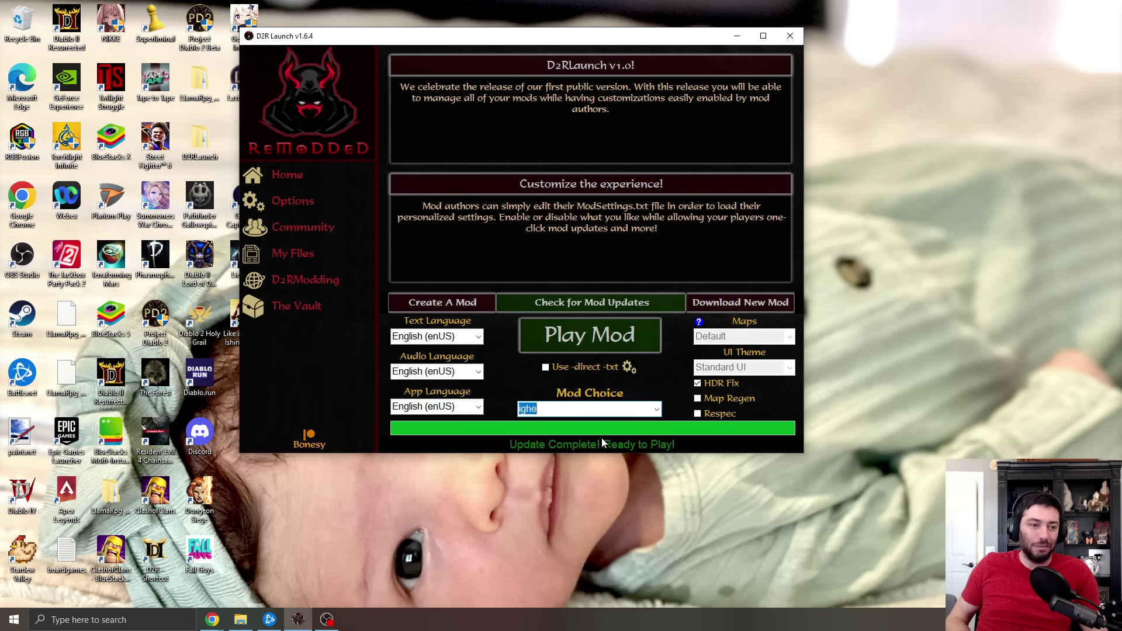
click(655, 409)
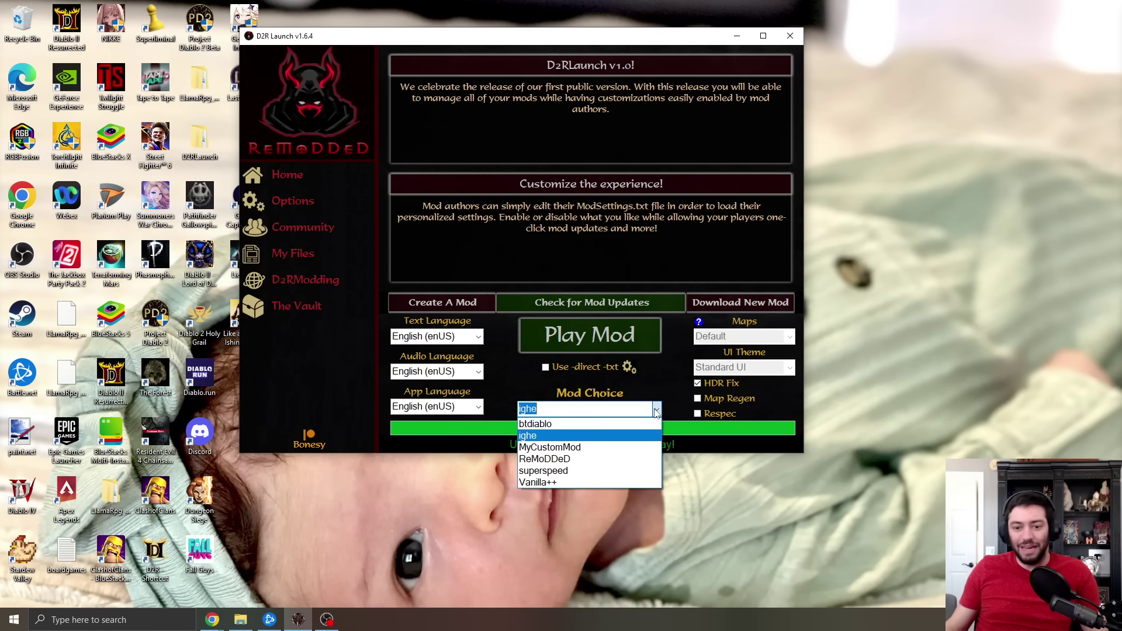
Step: Select ReMoDDeD from the mod list and close the list with ReMoDDeD still chosen
click(579, 460)
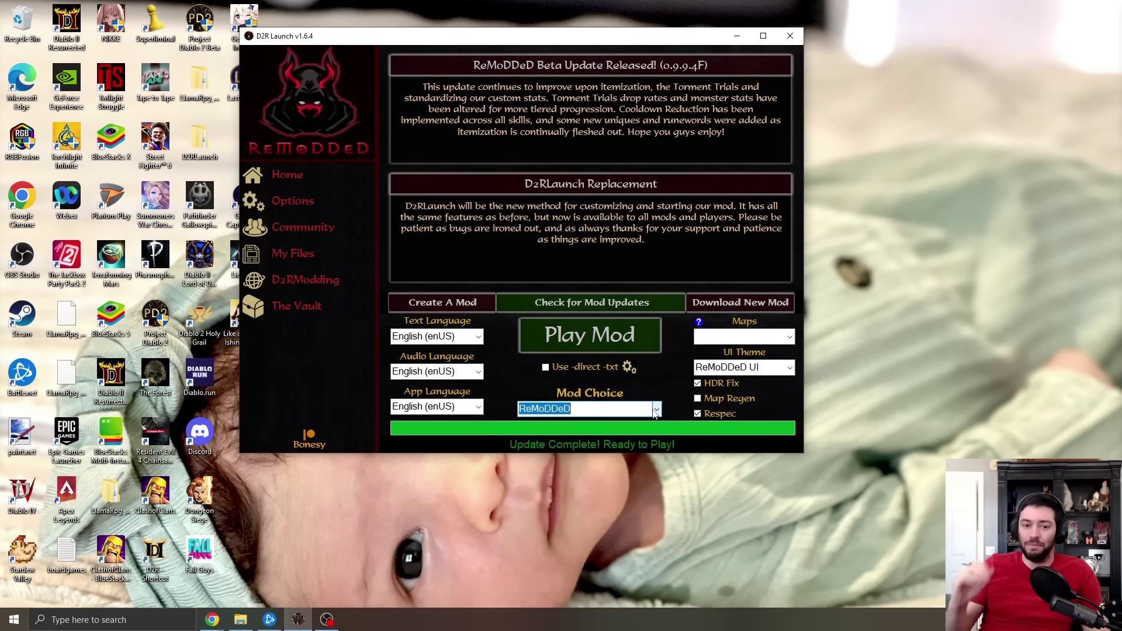
click(655, 410)
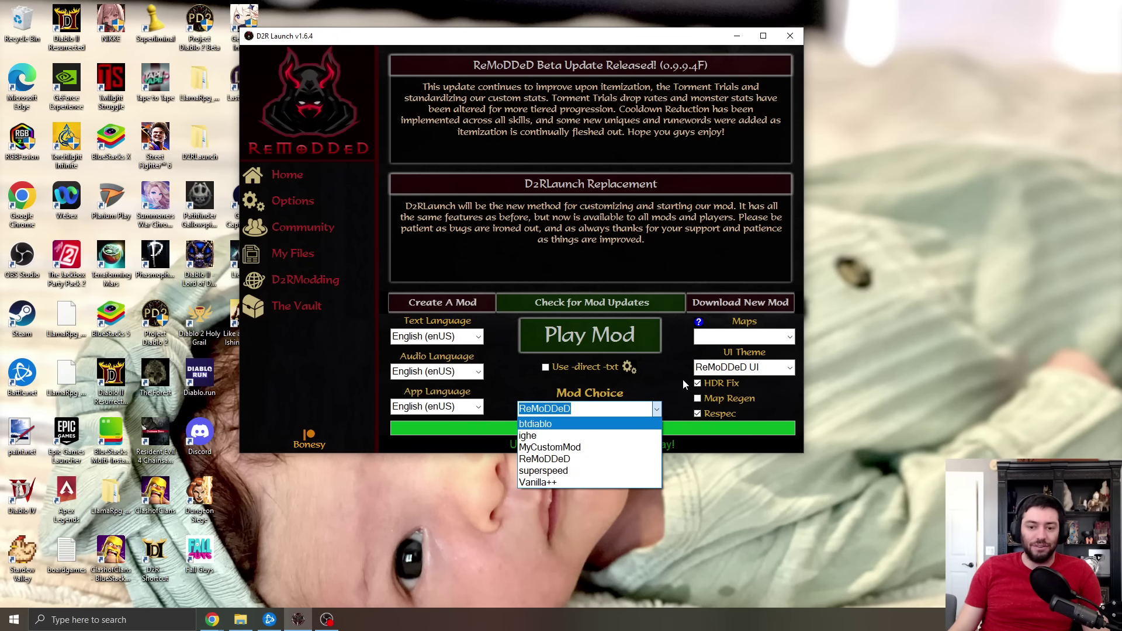
click(677, 378)
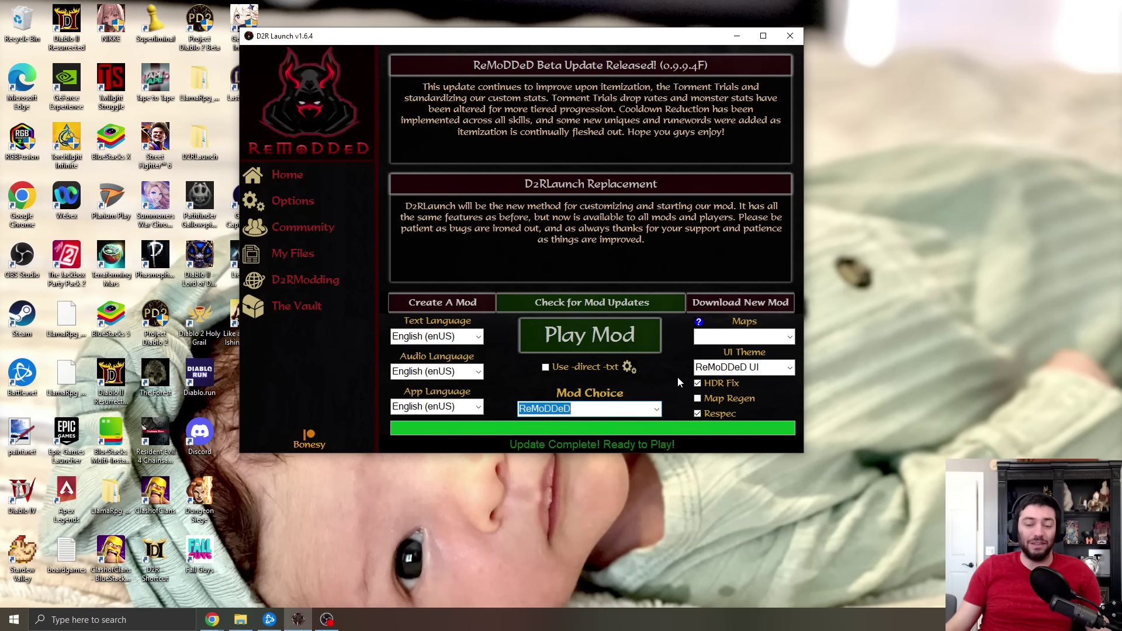
Step: In Download New Mod, skip the database list and install Llamugy from the pasted Dropbox .zip link
click(757, 302)
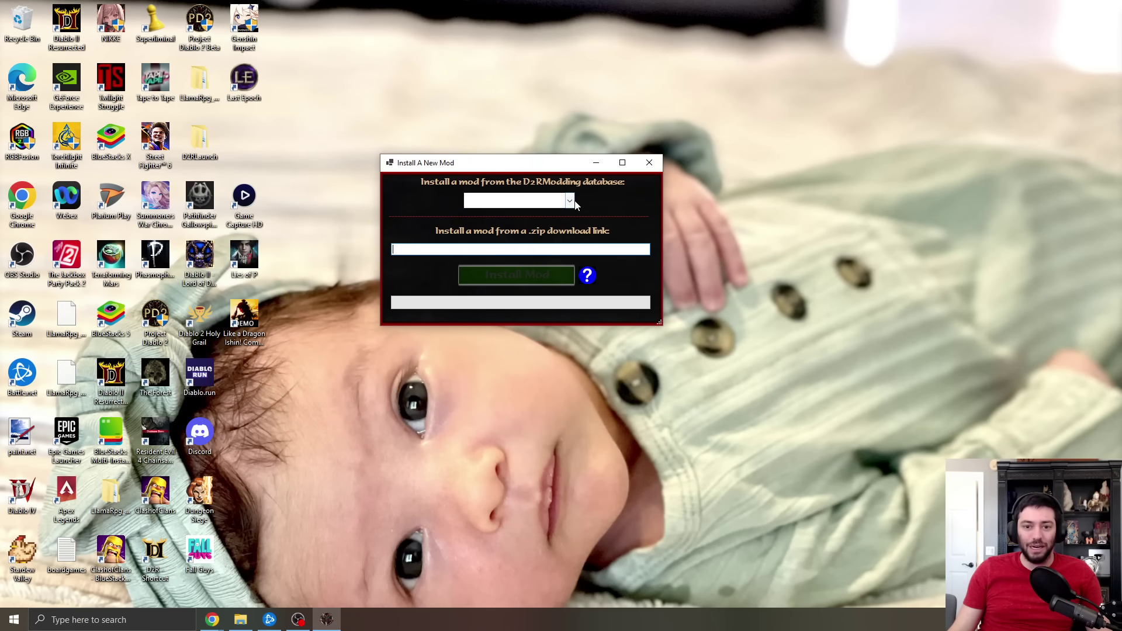
click(514, 201)
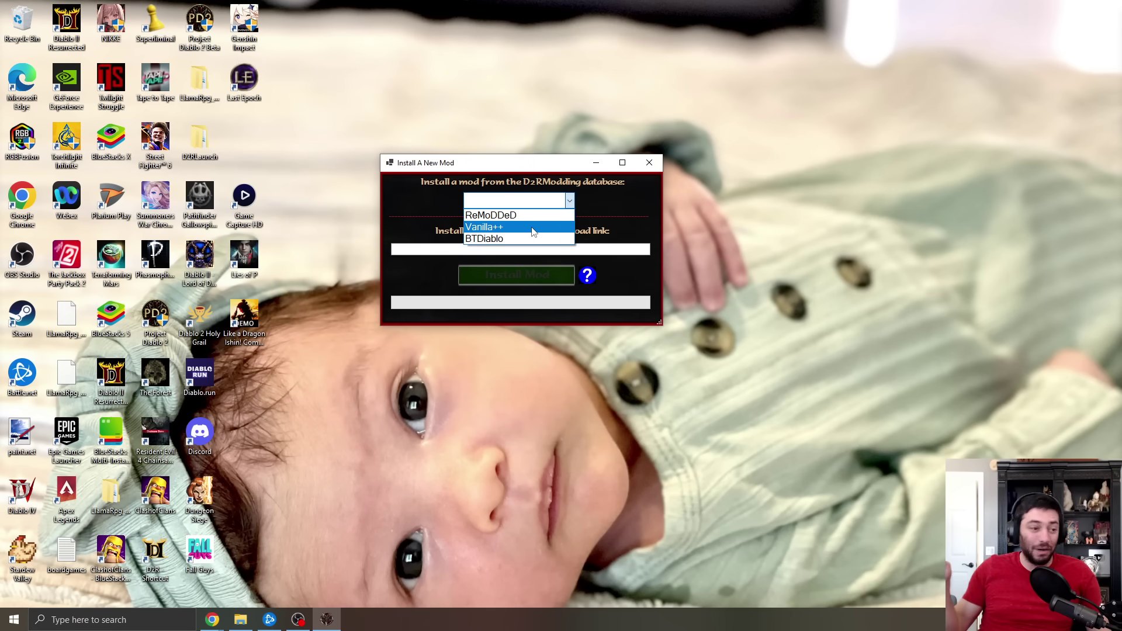
click(629, 229)
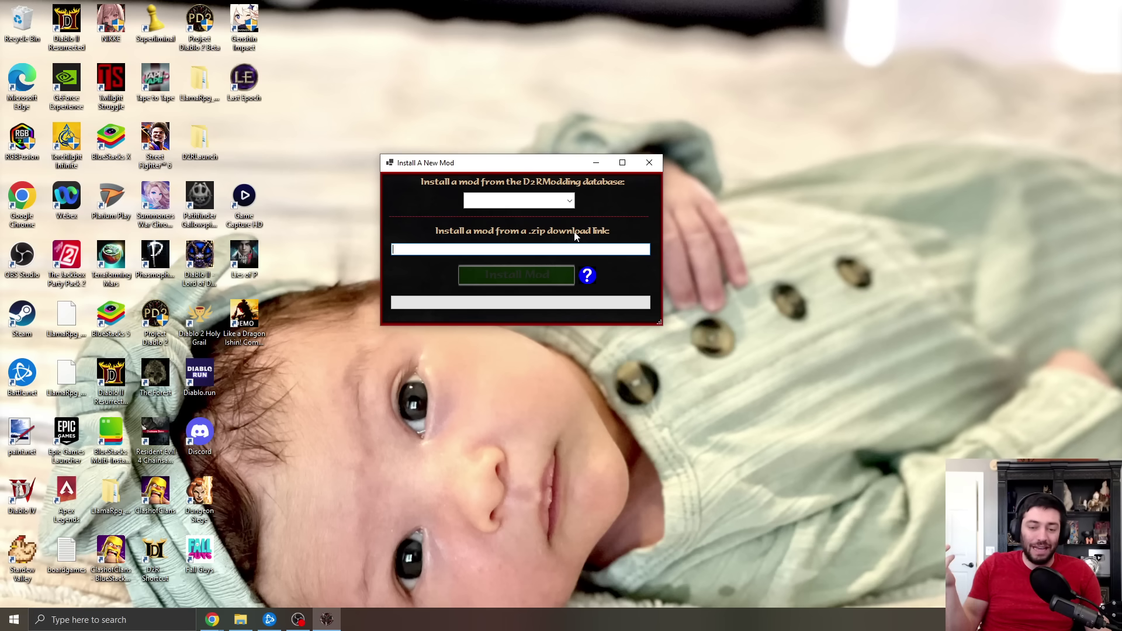
key(ctrl+v)
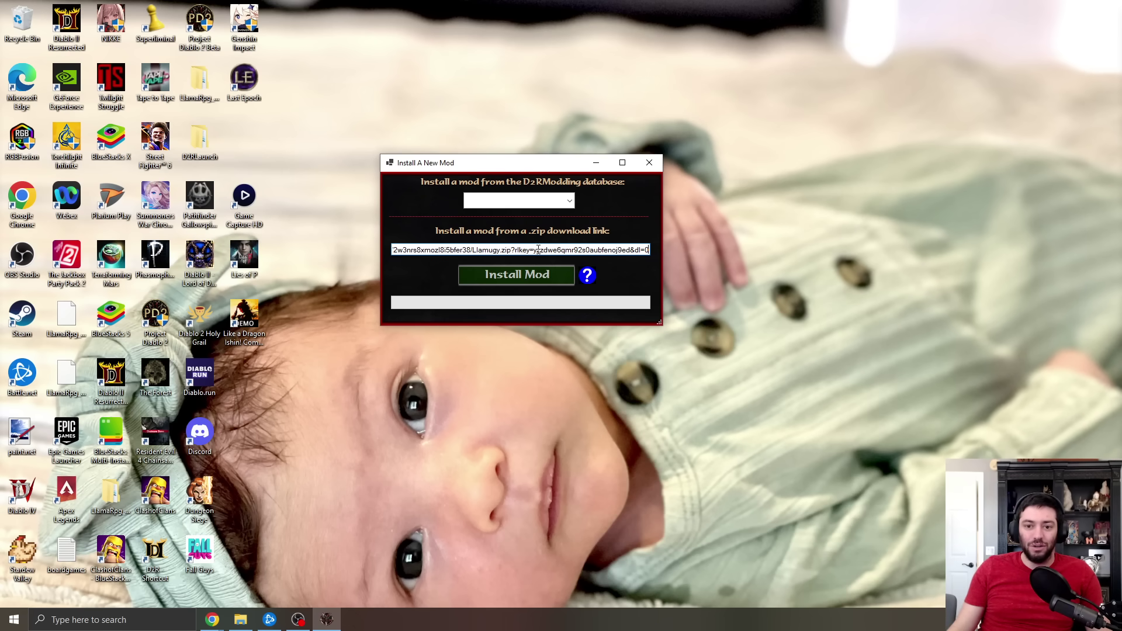
key(ctrl+a)
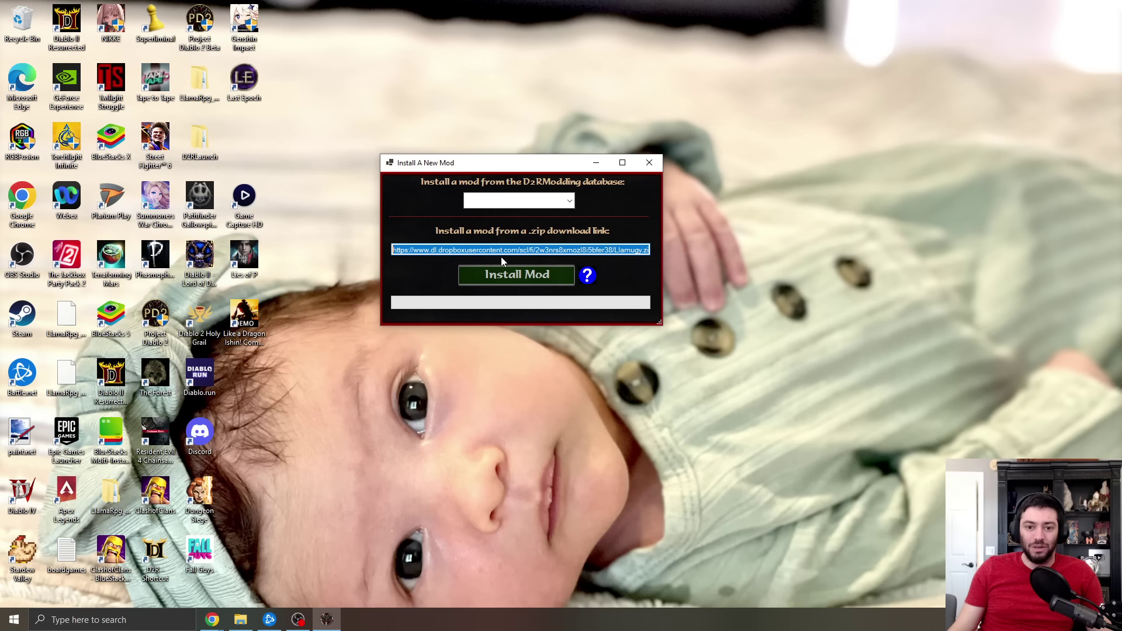
click(524, 276)
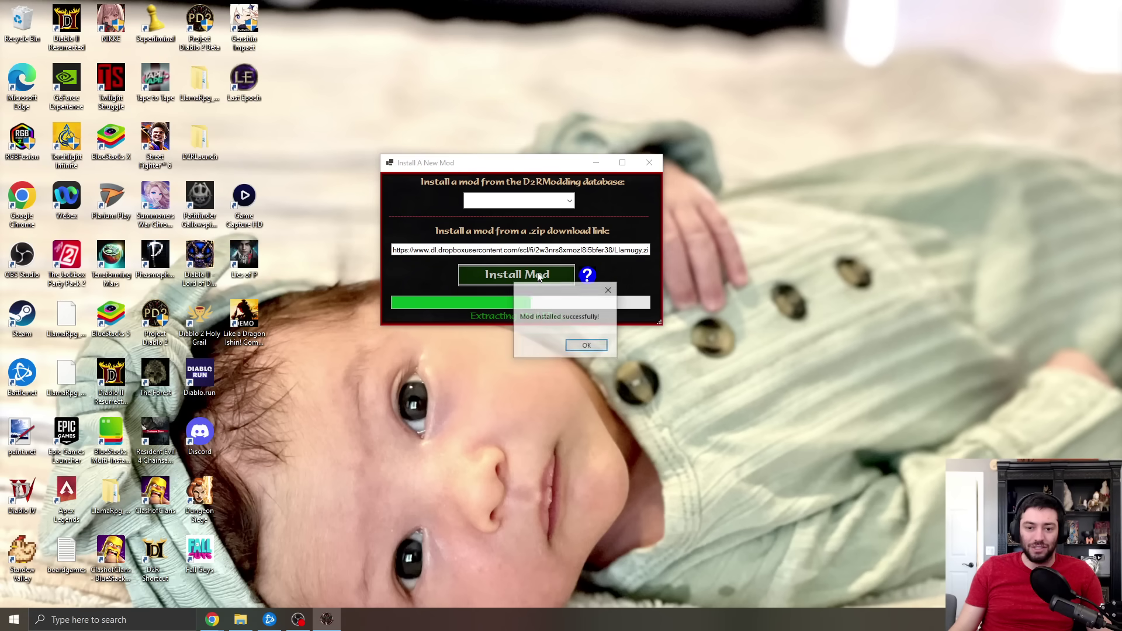
click(586, 345)
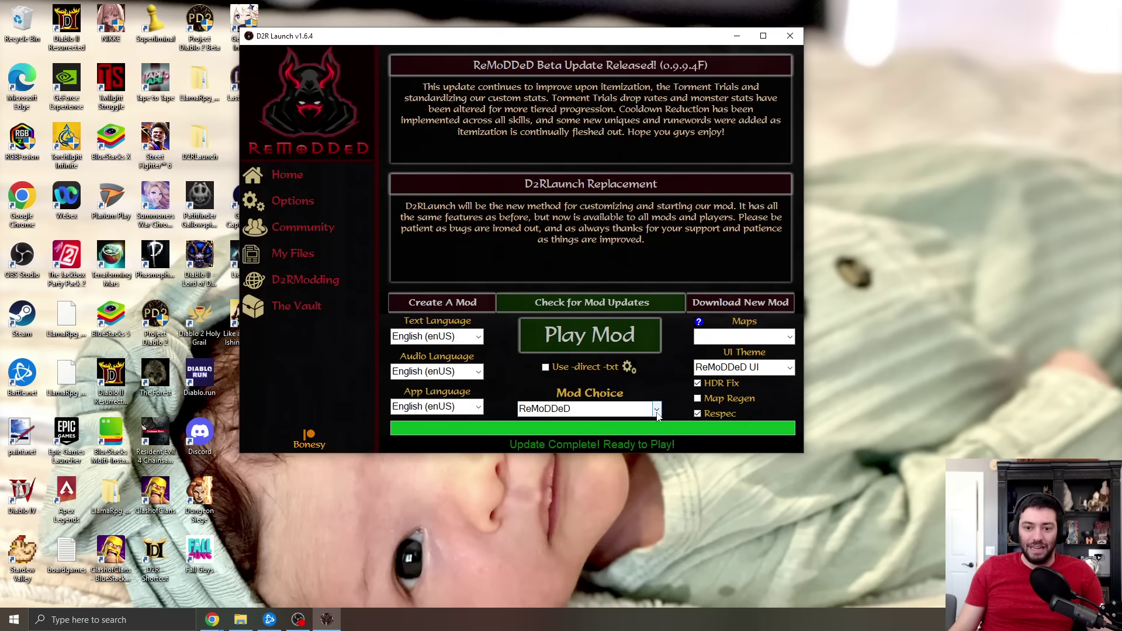
Step: Pick Llamugy from the Mod Choice list
click(657, 409)
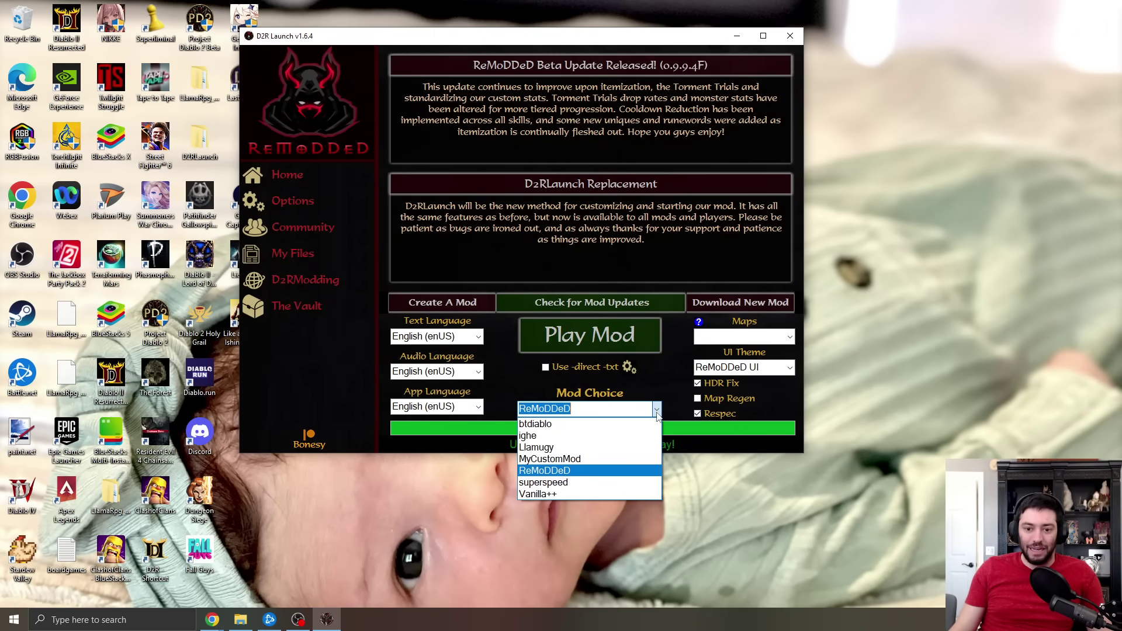
click(572, 448)
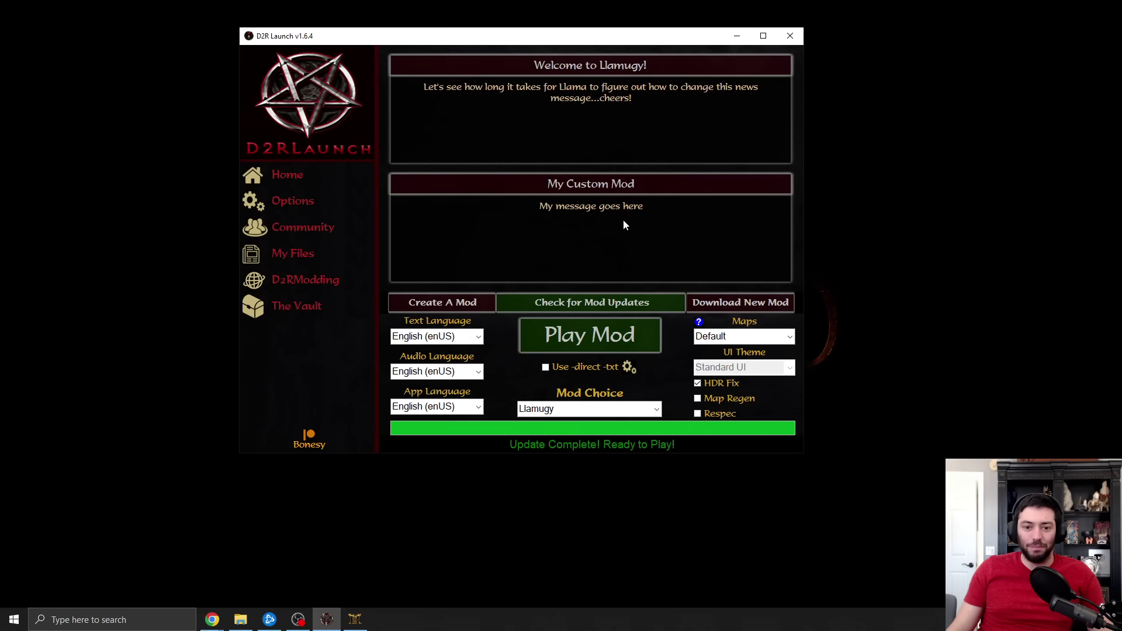
Step: On QoL Options, dismiss the error, try Girassol, then preview the Zilla Slab font
click(295, 205)
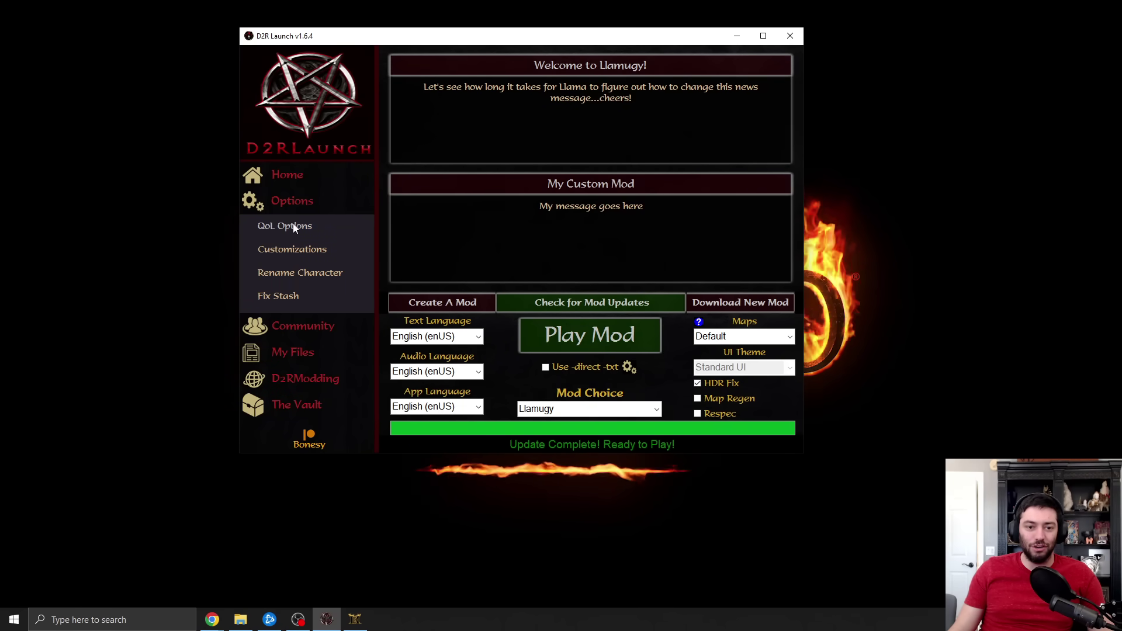
click(294, 226)
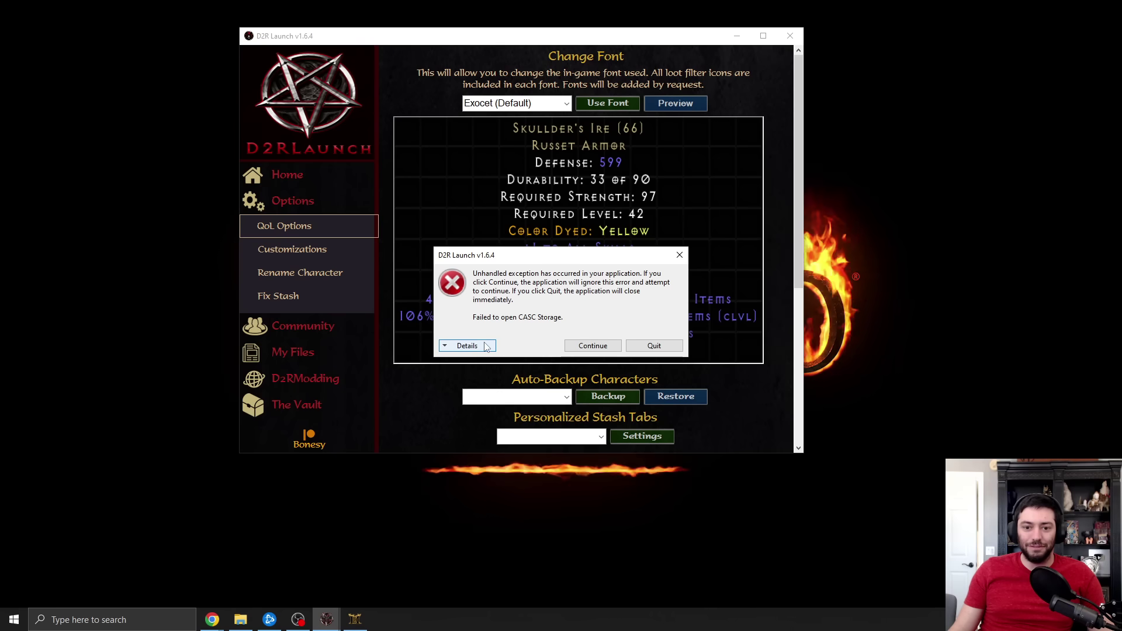
click(593, 346)
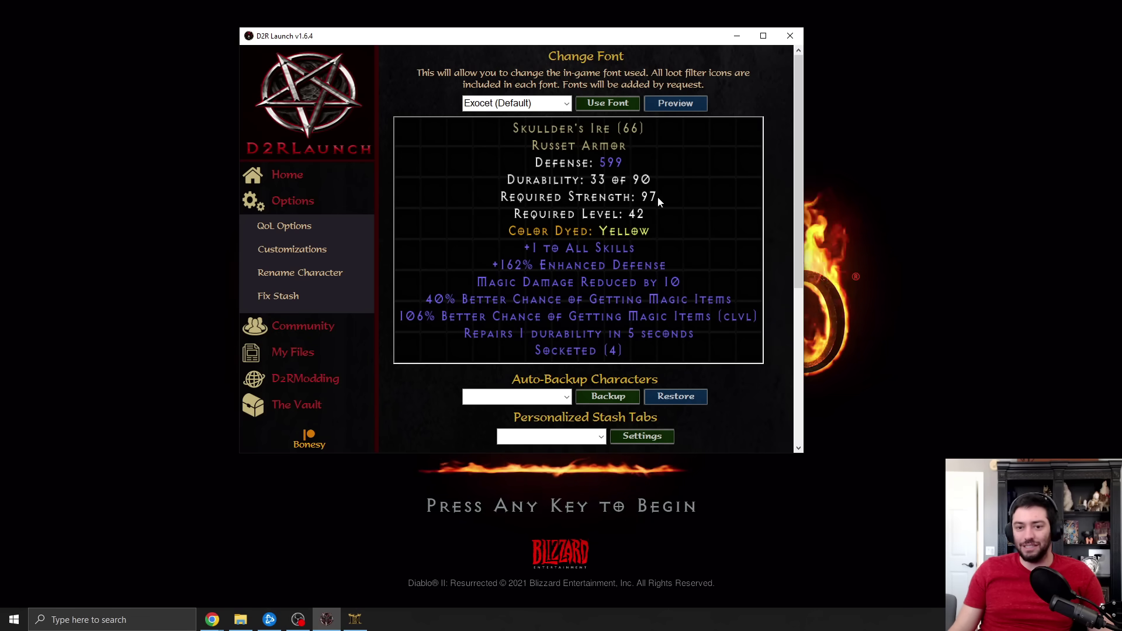
click(561, 104)
click(561, 104)
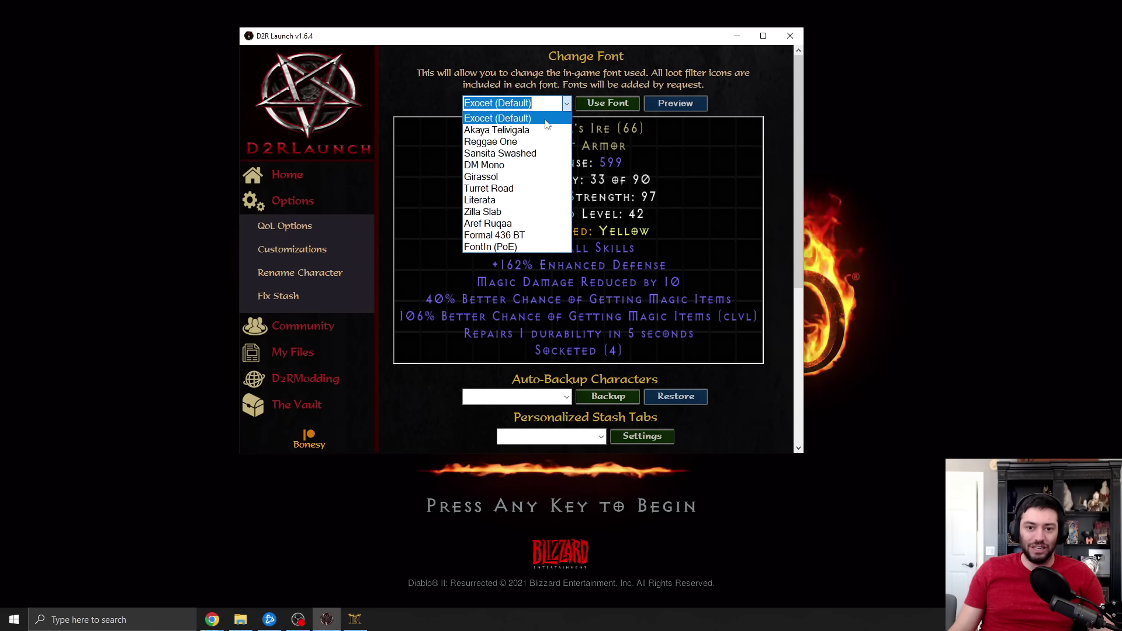
click(514, 174)
click(564, 104)
click(514, 204)
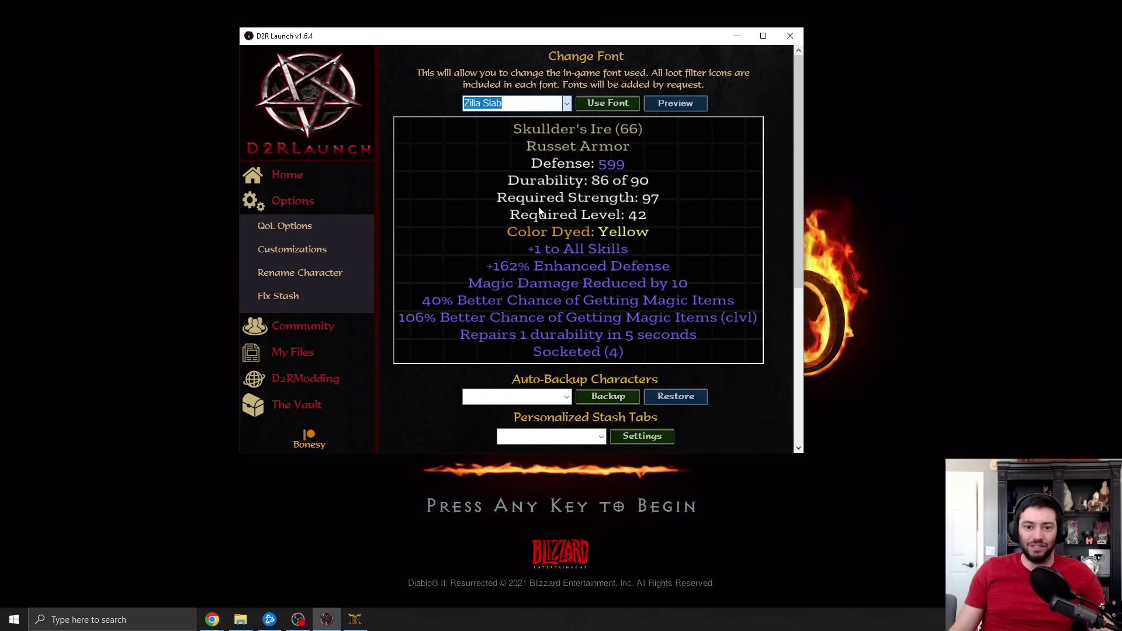
click(566, 103)
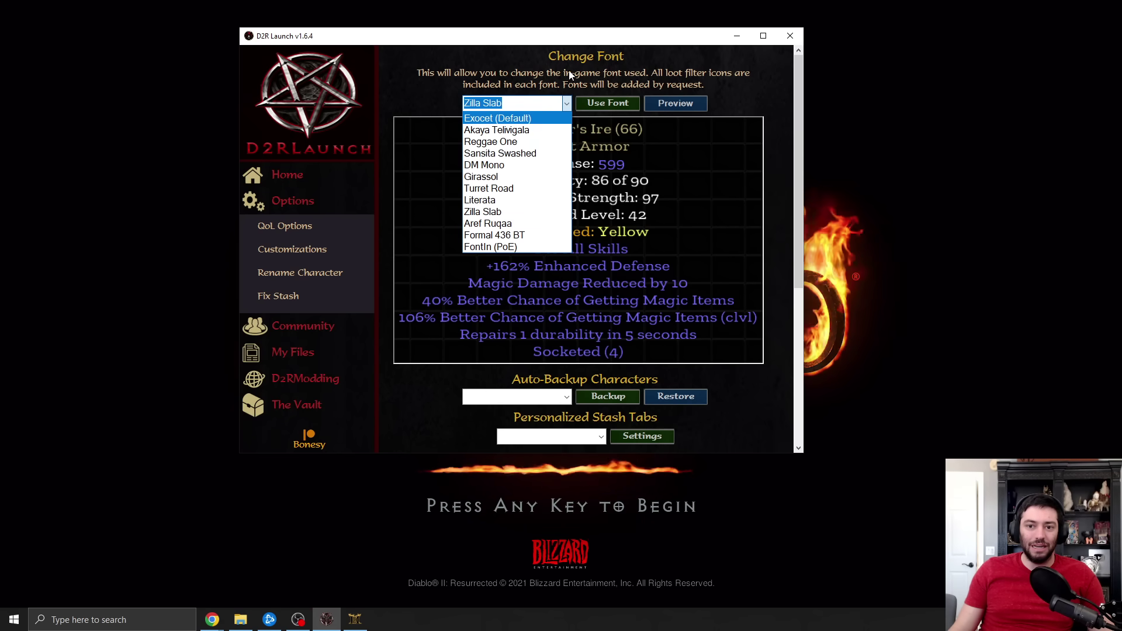
click(686, 104)
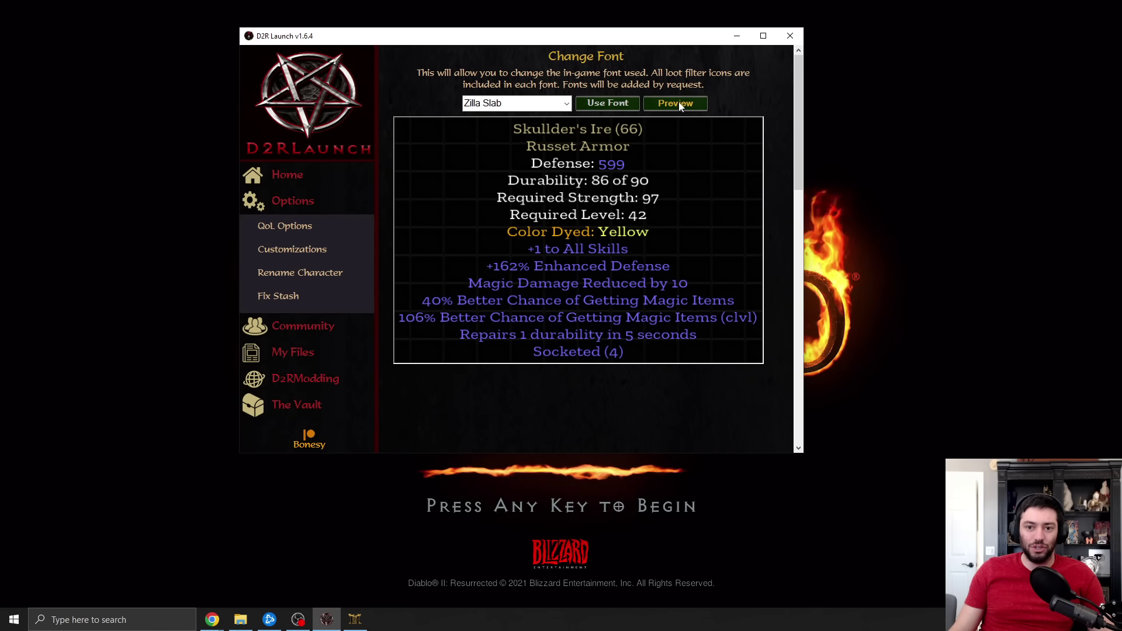
scroll(615, 269, down, 3)
scroll(615, 268, up, 3)
Step: Open Monster Customizations past its error while the game moves through gamma and screen calibration
click(288, 250)
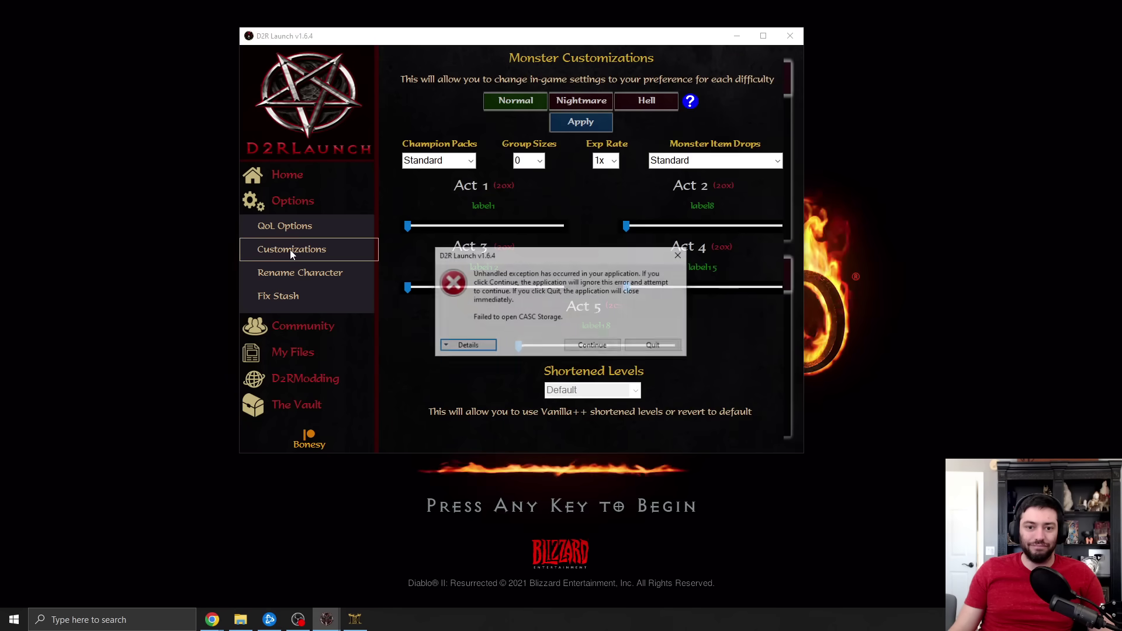
click(592, 346)
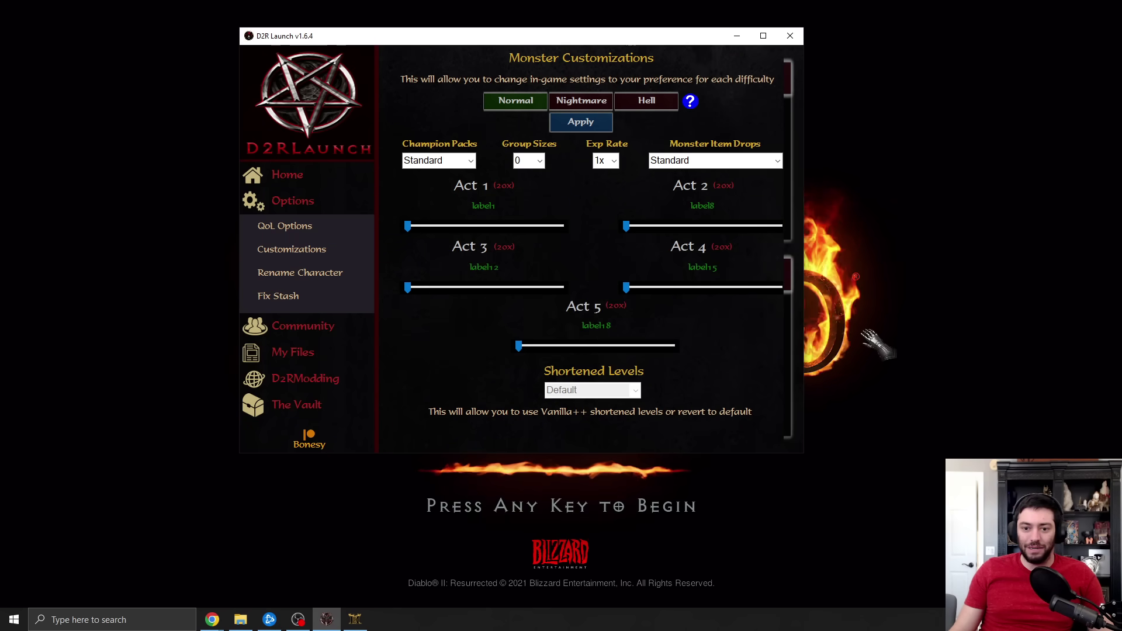
click(876, 339)
click(561, 529)
click(572, 533)
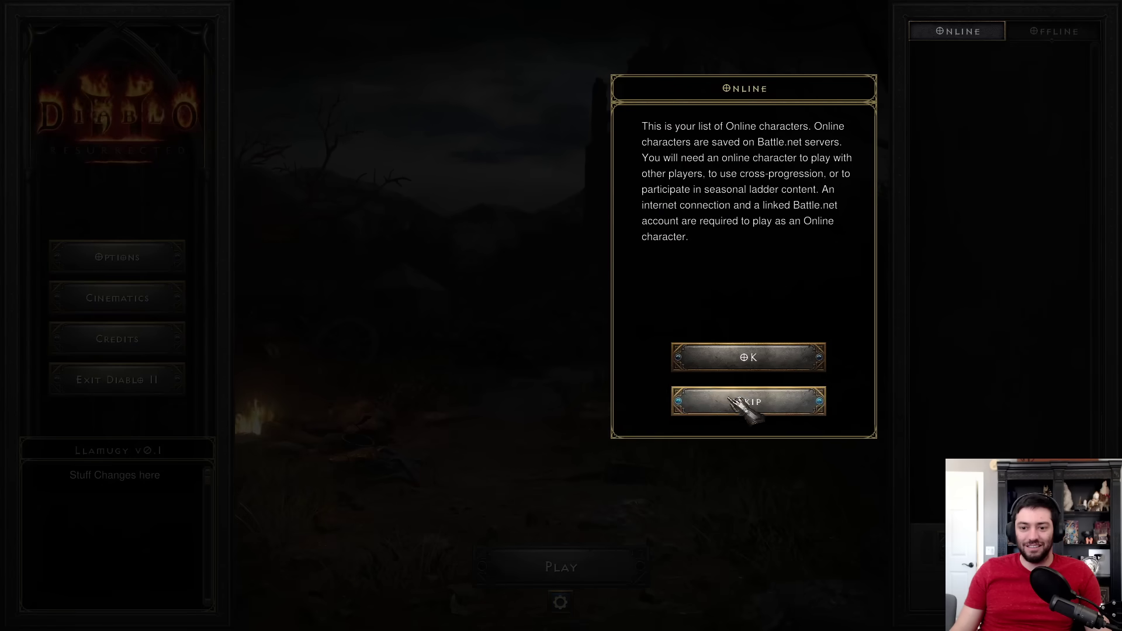
Step: Quit Diablo II, then quit the launcher after the customizations page exception
click(747, 400)
key(Escape)
click(491, 345)
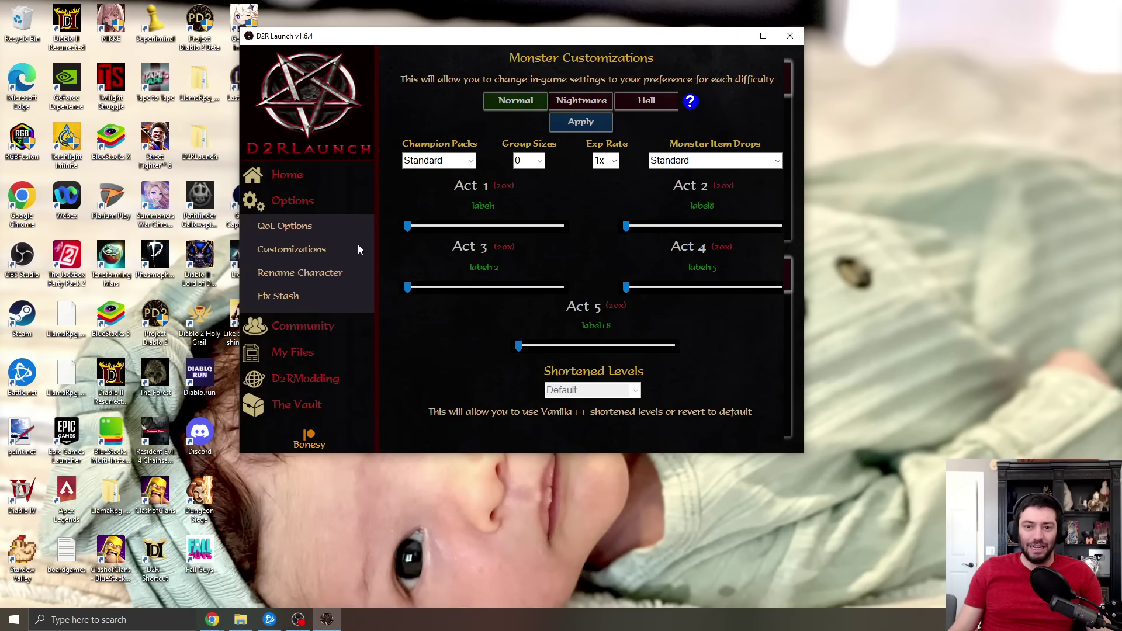
click(299, 228)
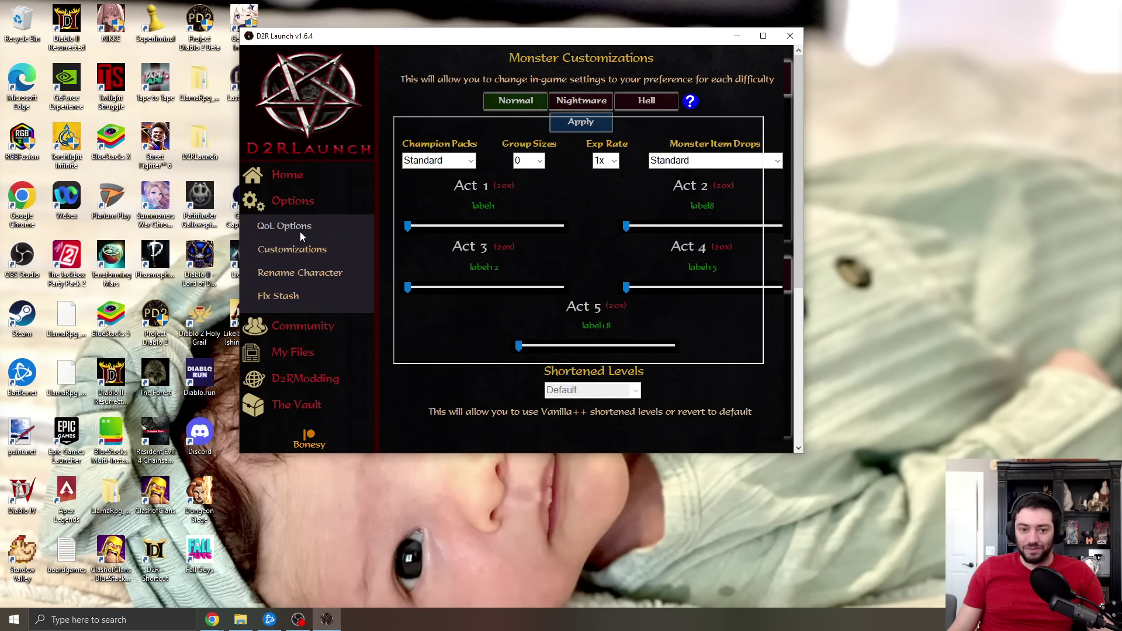
click(291, 257)
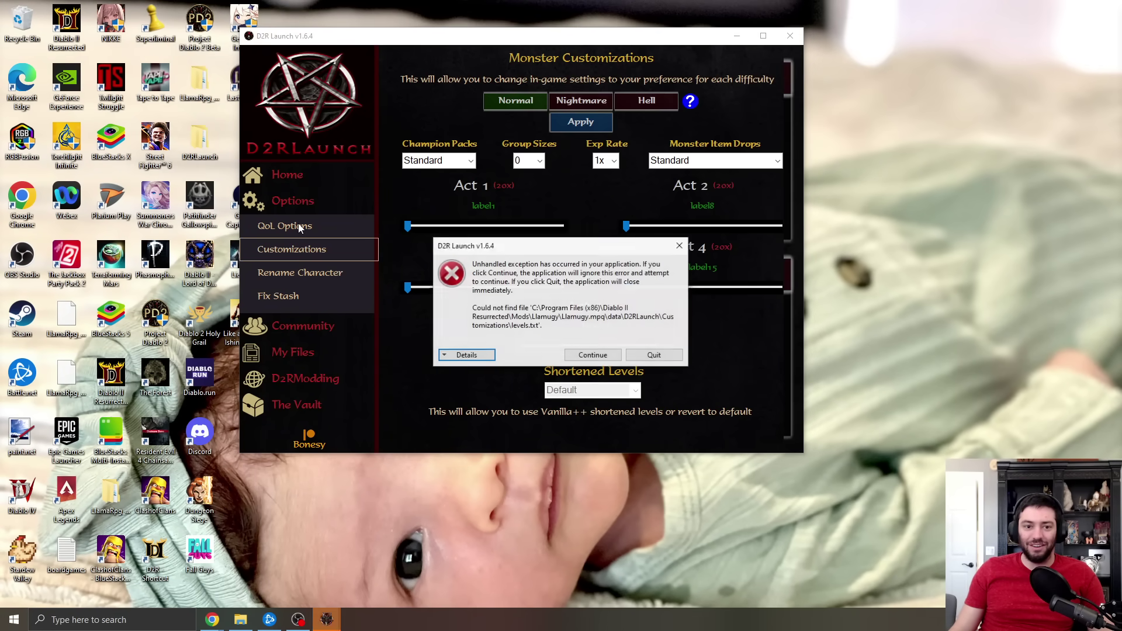
click(654, 354)
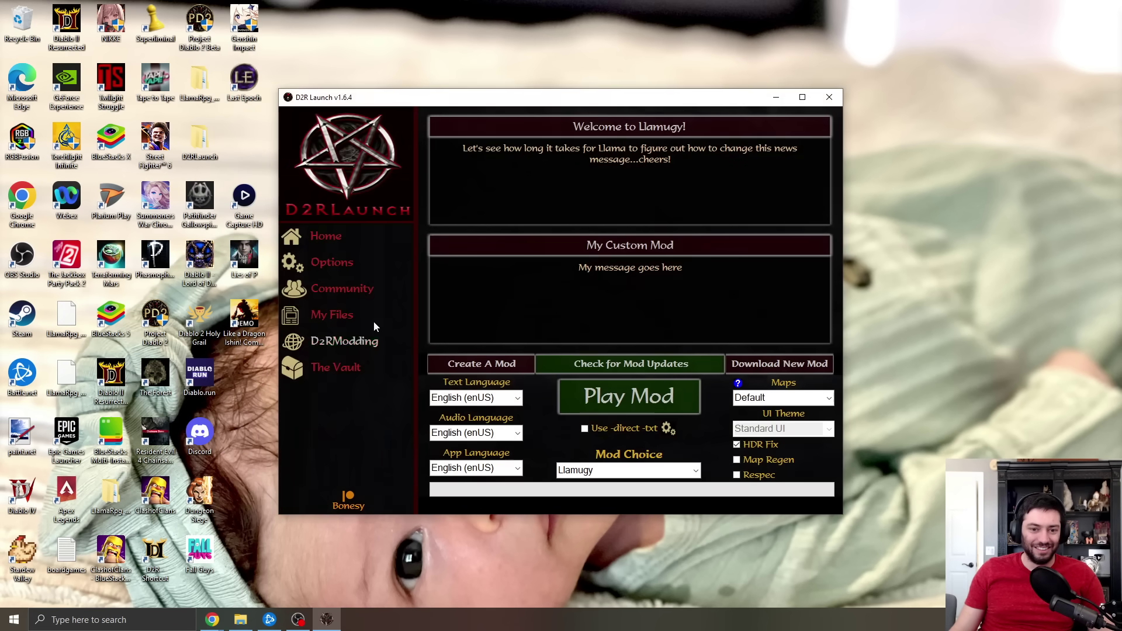
Step: Maximize and restore the reopened launcher, then go to QoL Options
drag(514, 103, 514, 6)
double_click(640, 5)
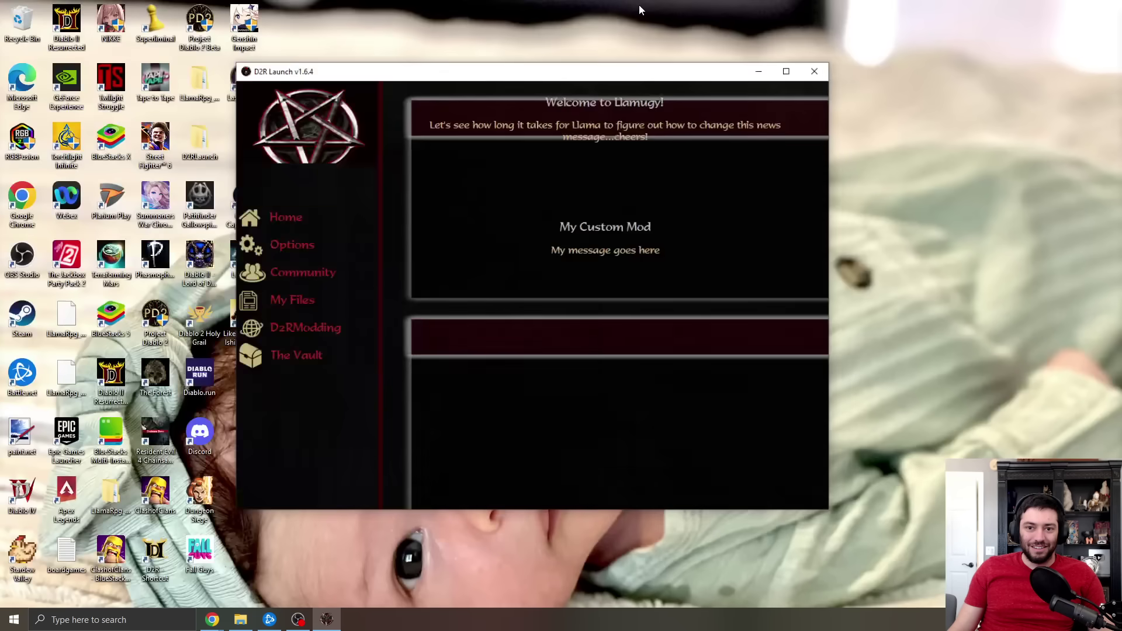
click(242, 170)
click(229, 194)
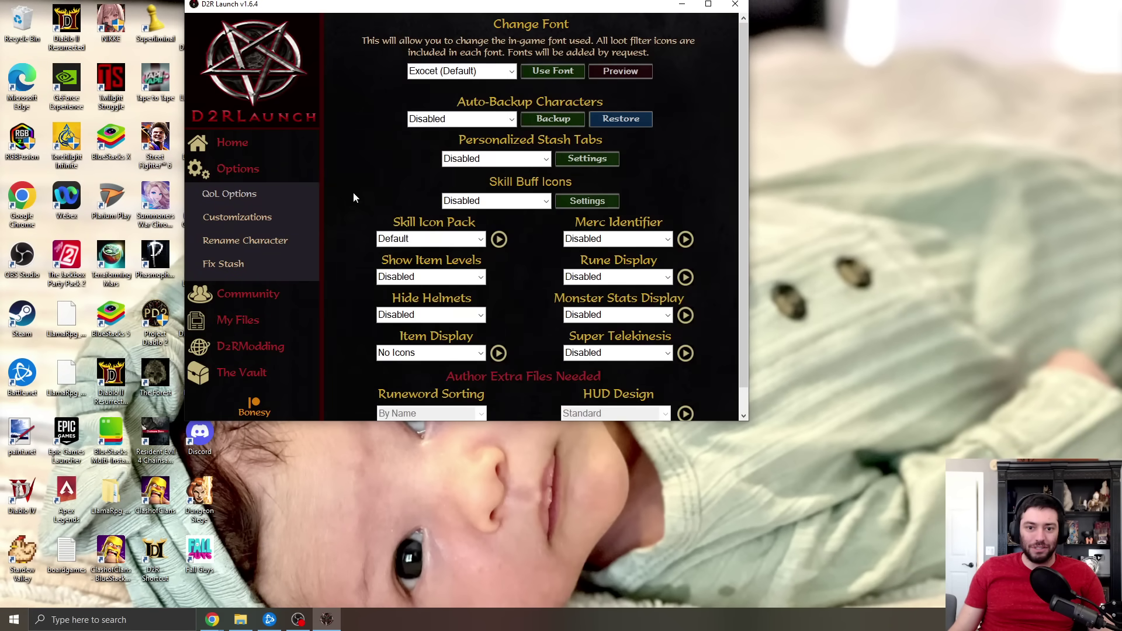
Step: Leave Auto-Backup and Personalized Stash Tabs Disabled and open the stash tab Settings
click(510, 120)
click(510, 121)
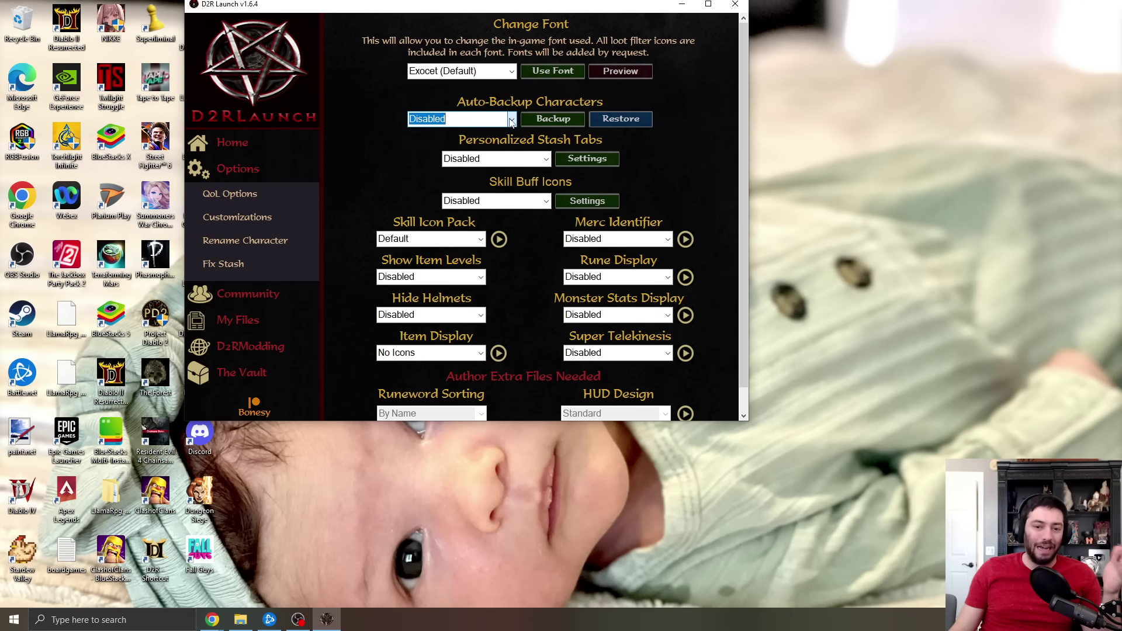
click(547, 160)
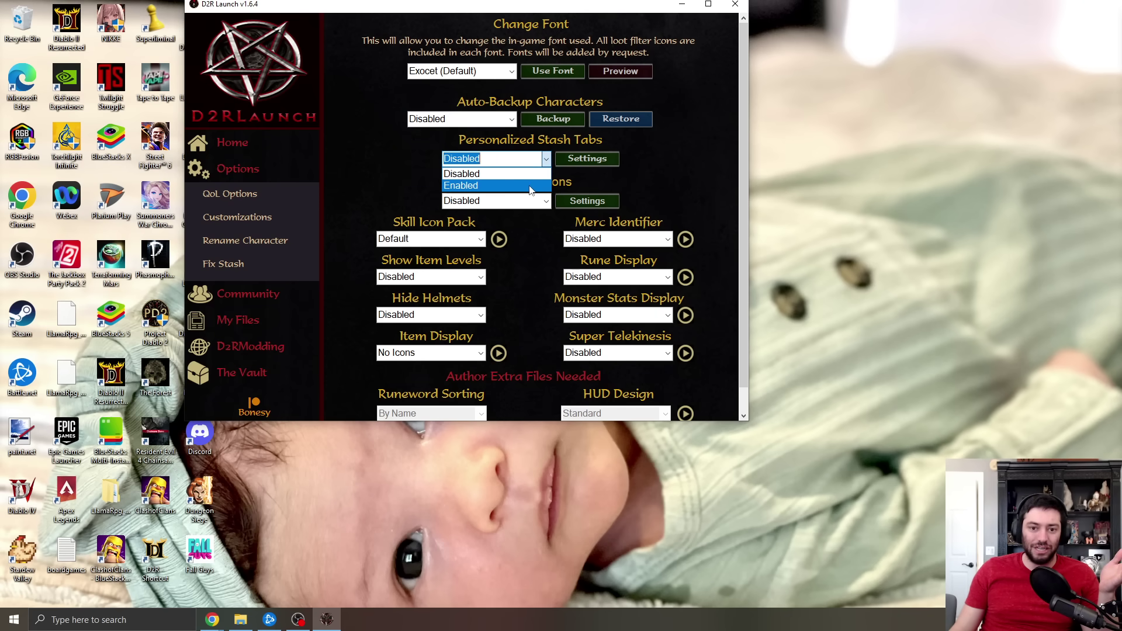
click(547, 159)
click(545, 163)
click(538, 174)
click(587, 158)
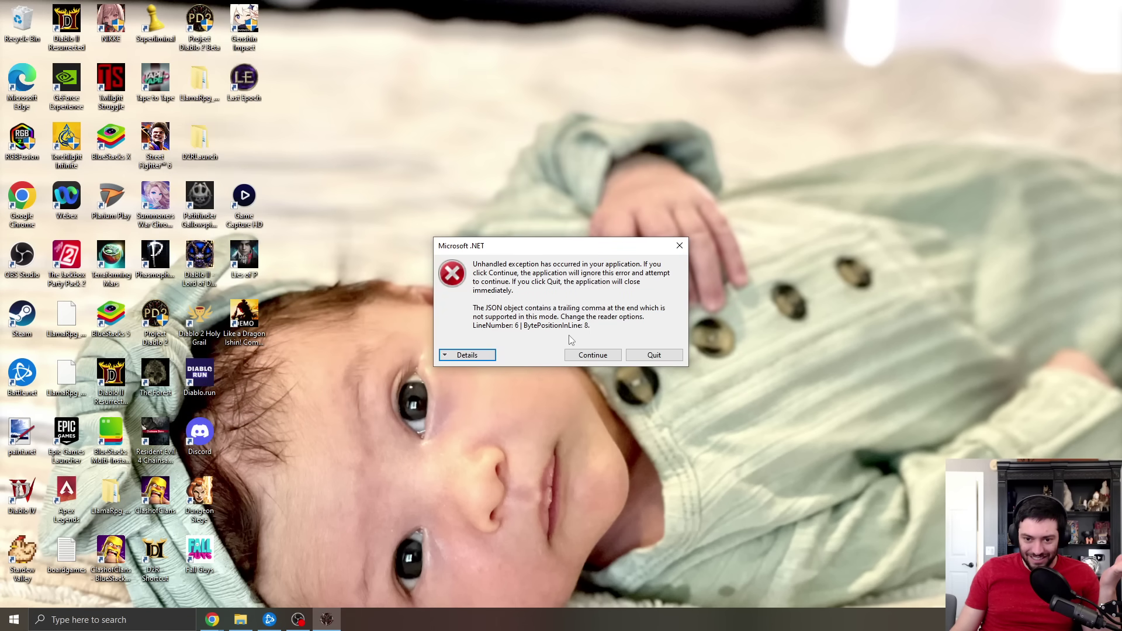
Step: Past the error, name stash tabs 2–4 Shared, Uniques and Runewords, and apply
click(591, 353)
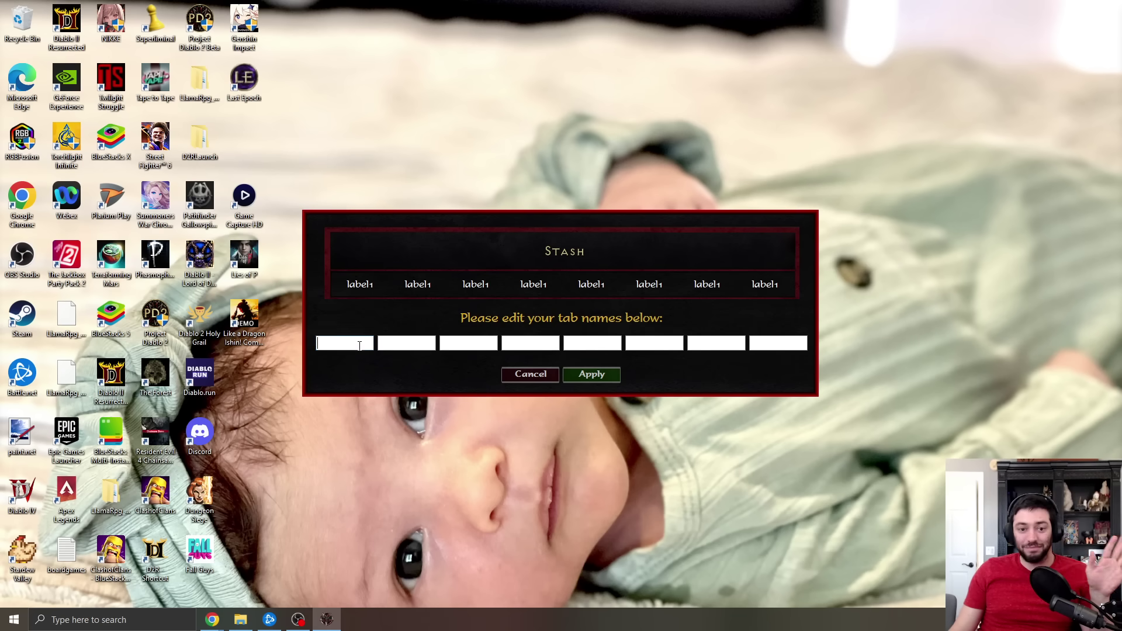
click(429, 342)
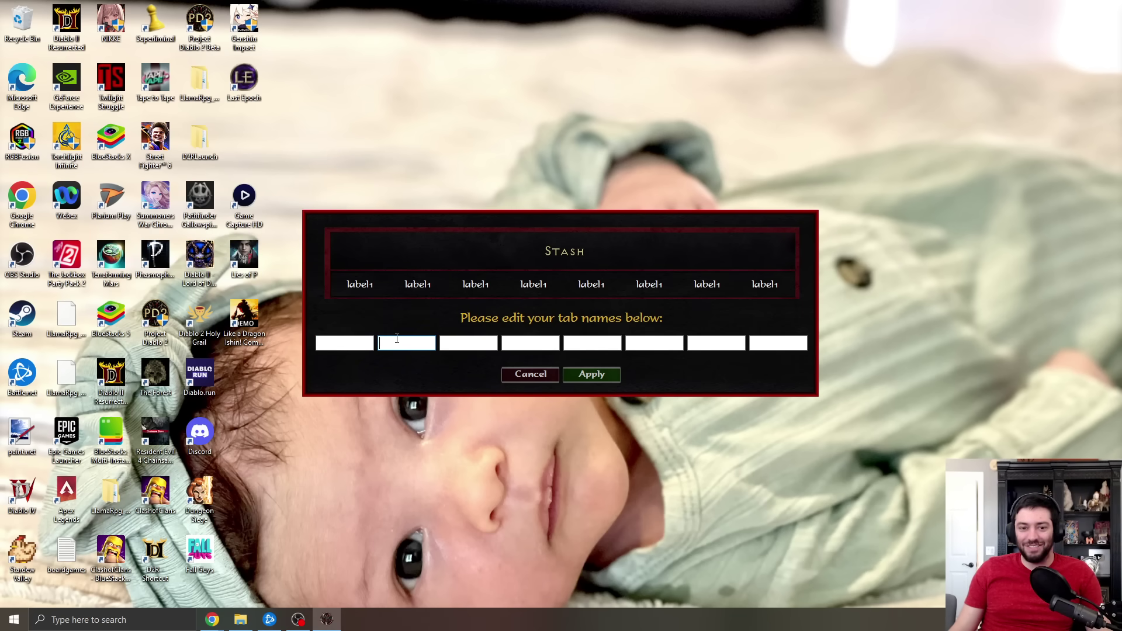
text(Shared)
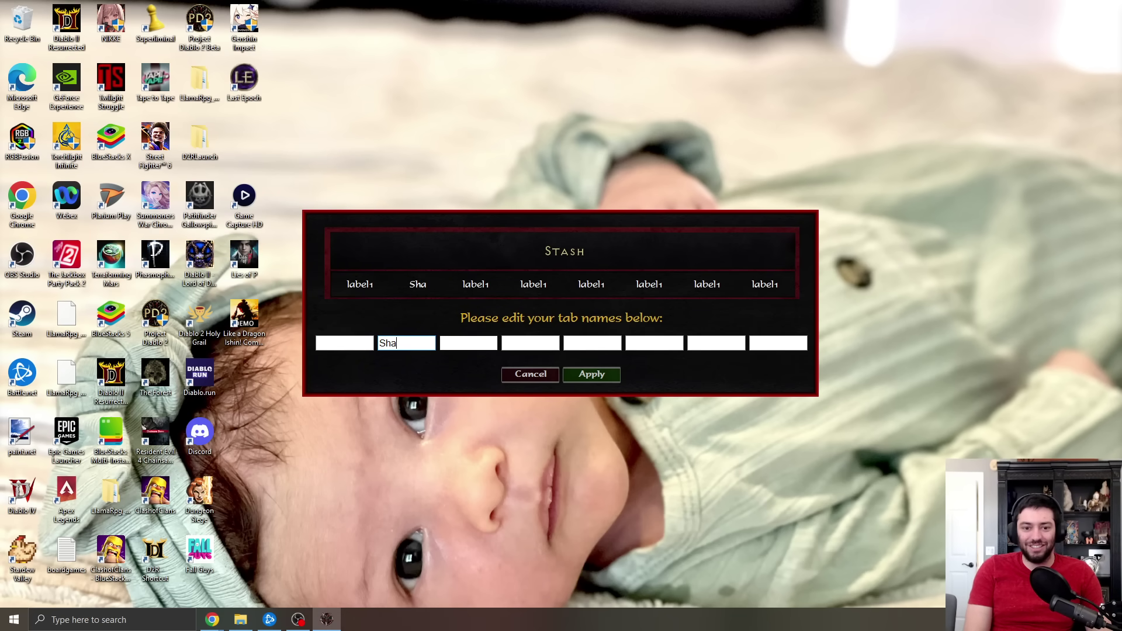
click(478, 341)
text(U)
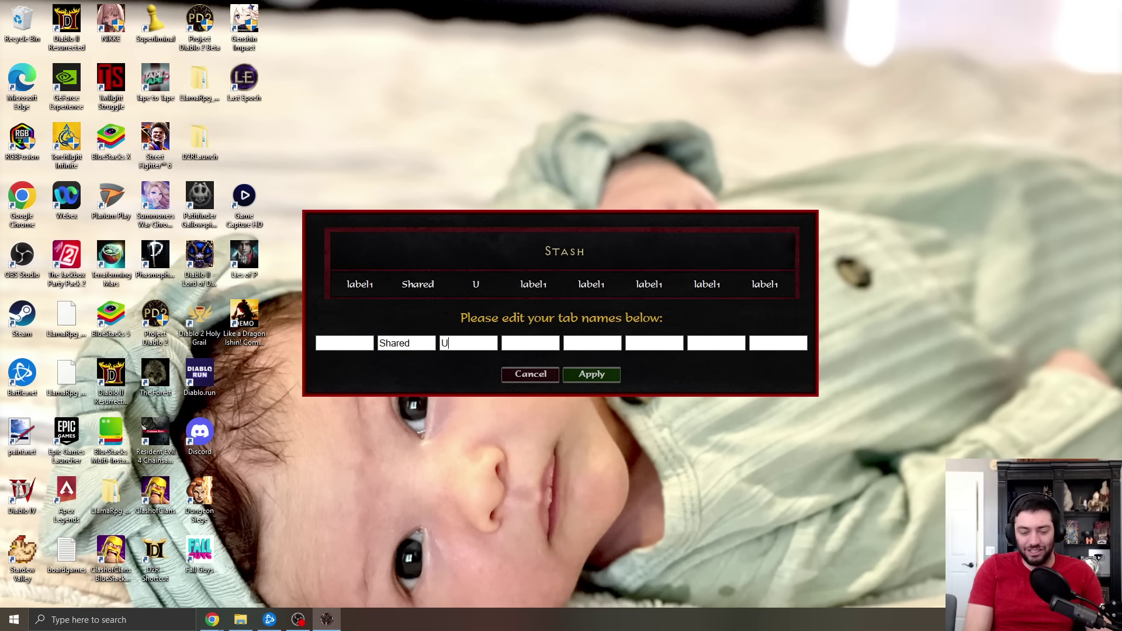
text(niques)
click(514, 343)
text(Runewords)
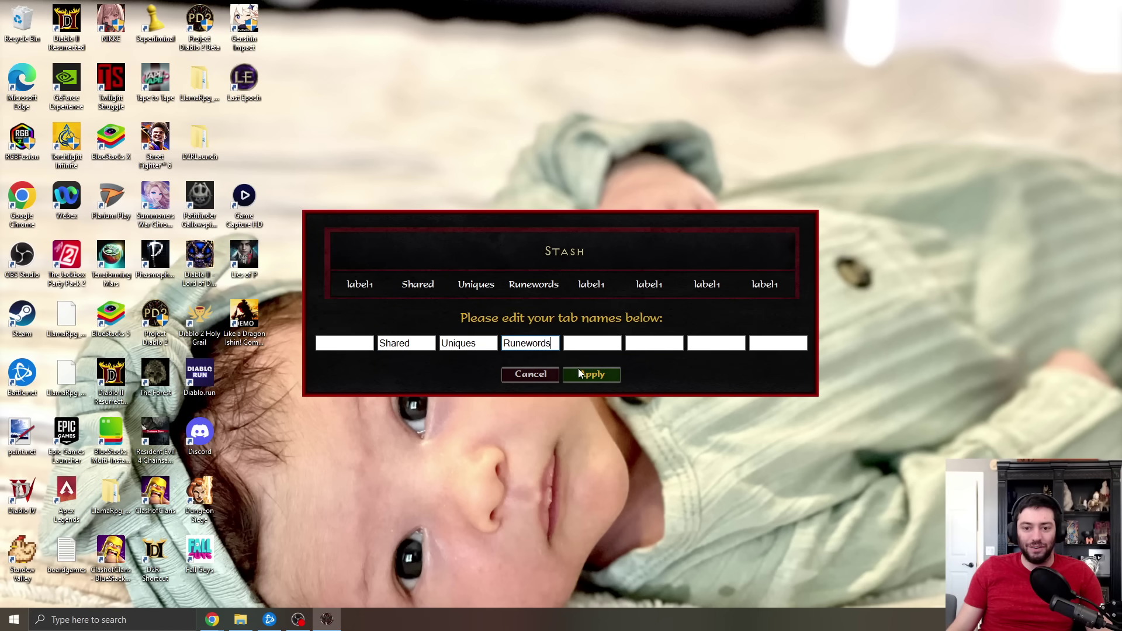
click(592, 374)
Step: Acknowledge the tab-name update and bring up the Buff Icon Manager, moving it aside
click(635, 350)
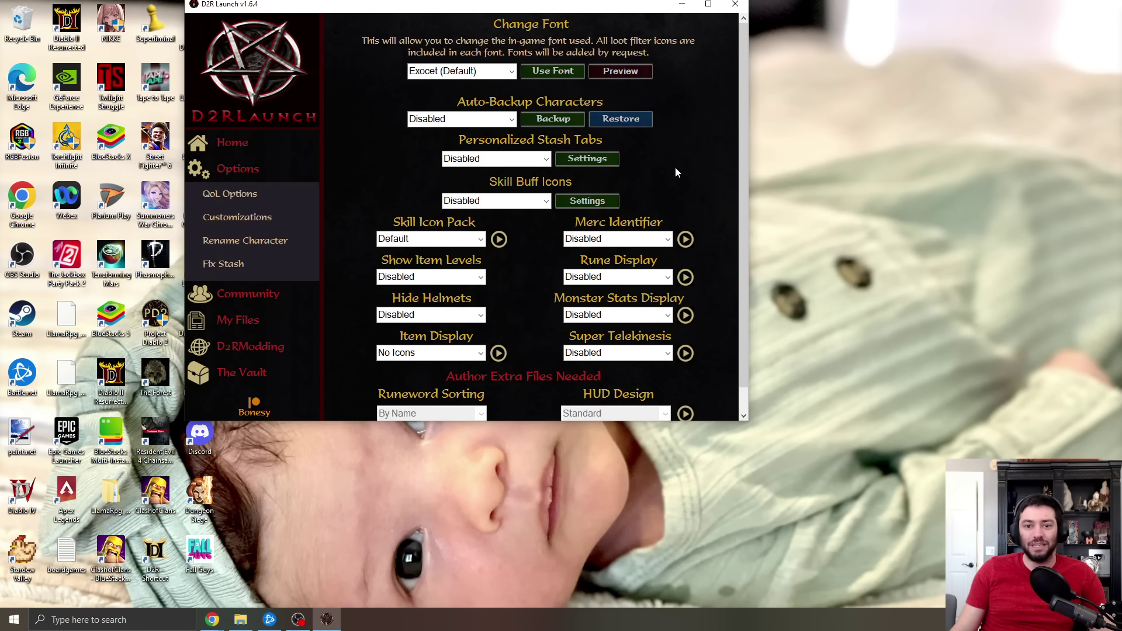
click(595, 203)
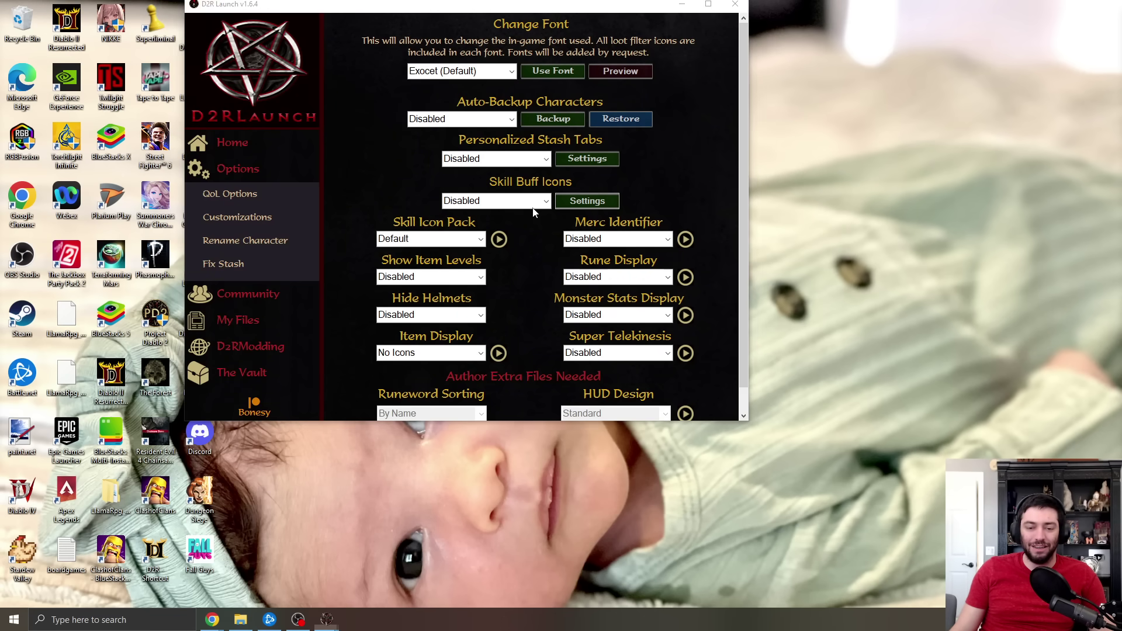
click(602, 356)
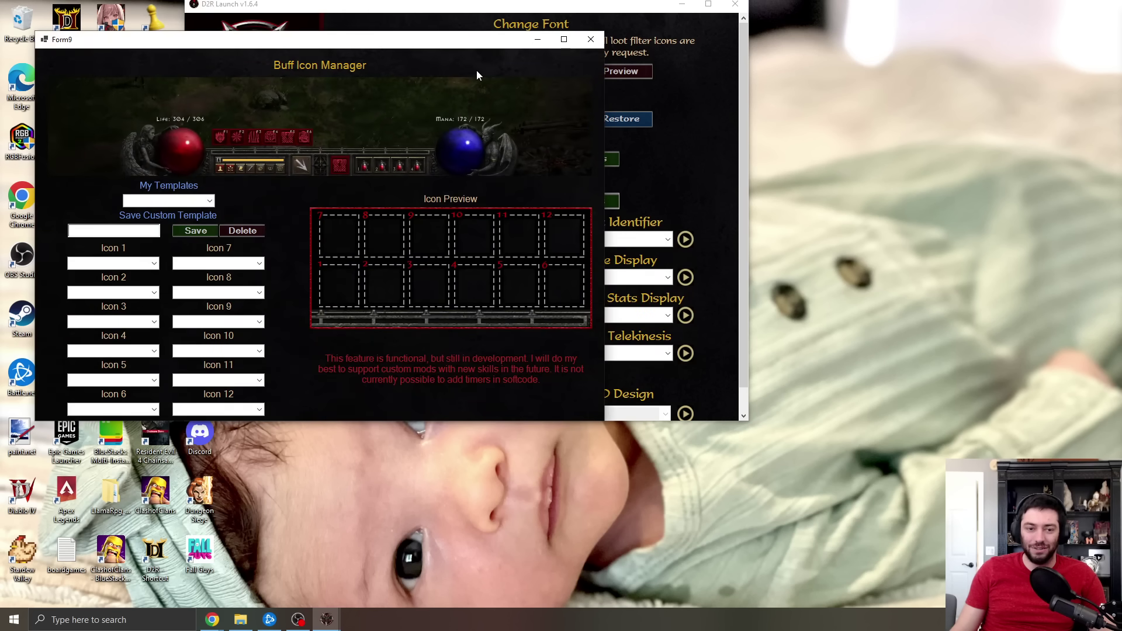
drag(444, 43, 654, 85)
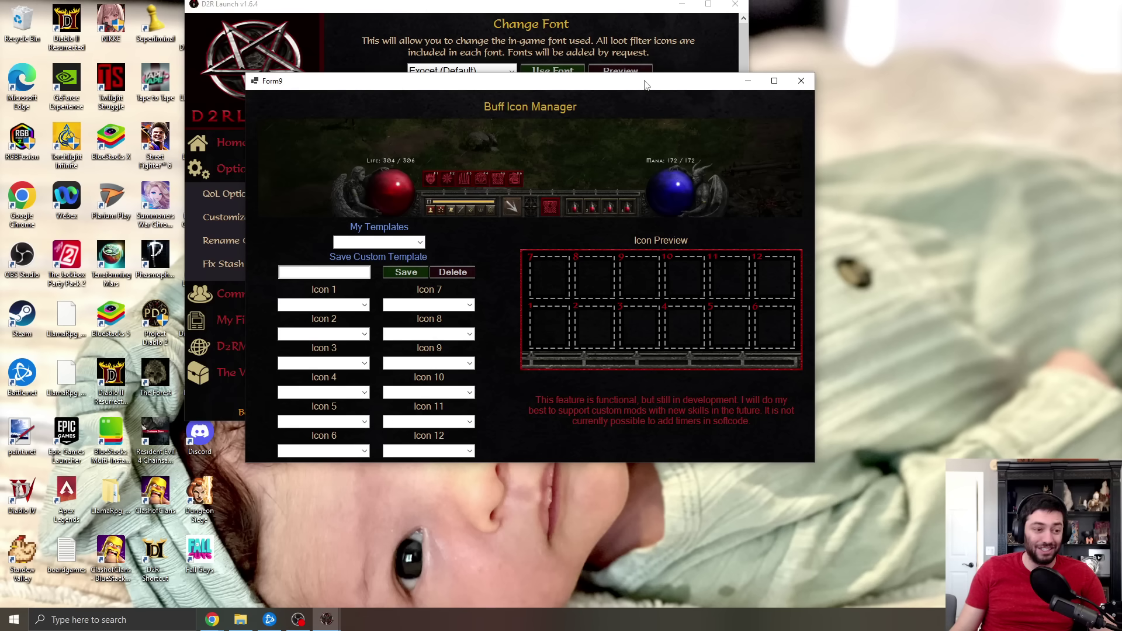
Step: Set Icon 1 to Bone Armor and Icon 2 to Battle Orders, then close the manager
click(364, 304)
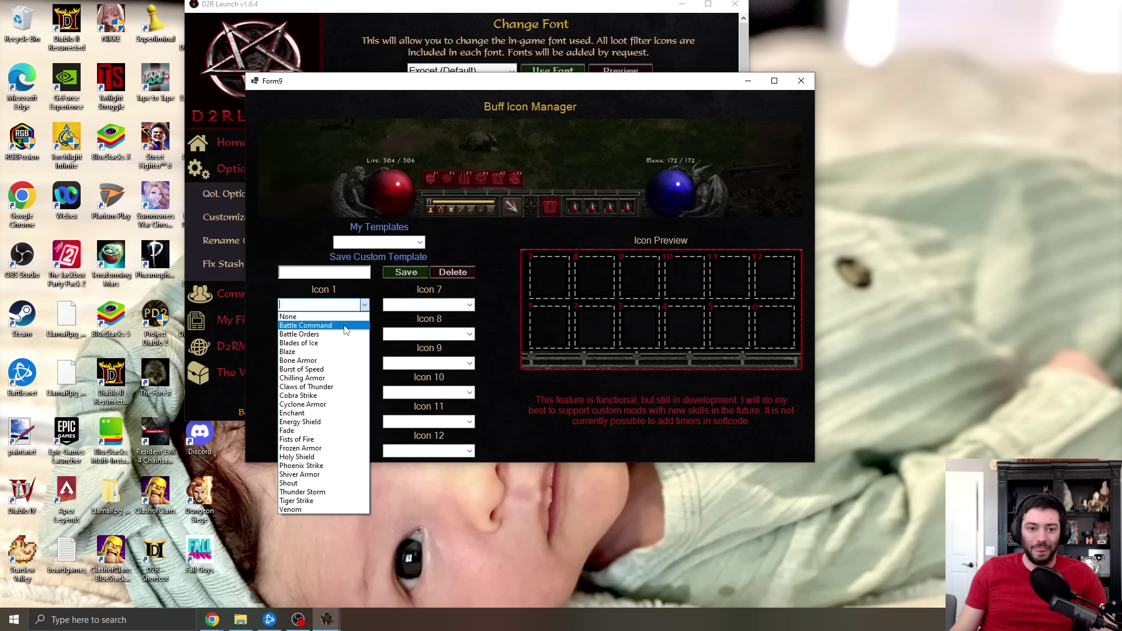
click(328, 326)
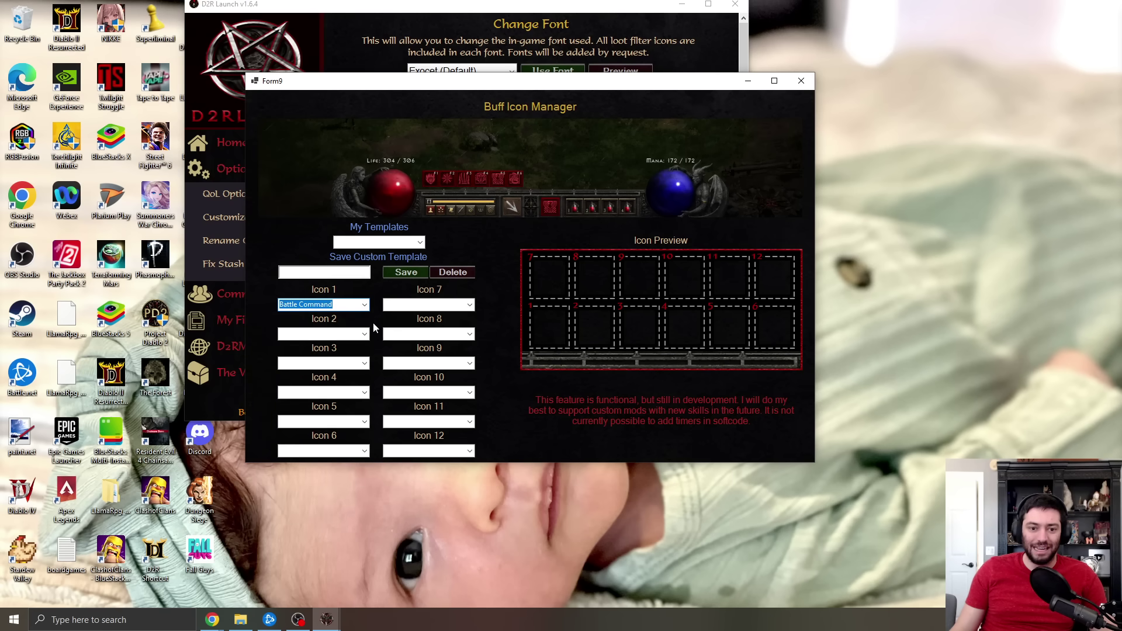
click(364, 334)
click(337, 363)
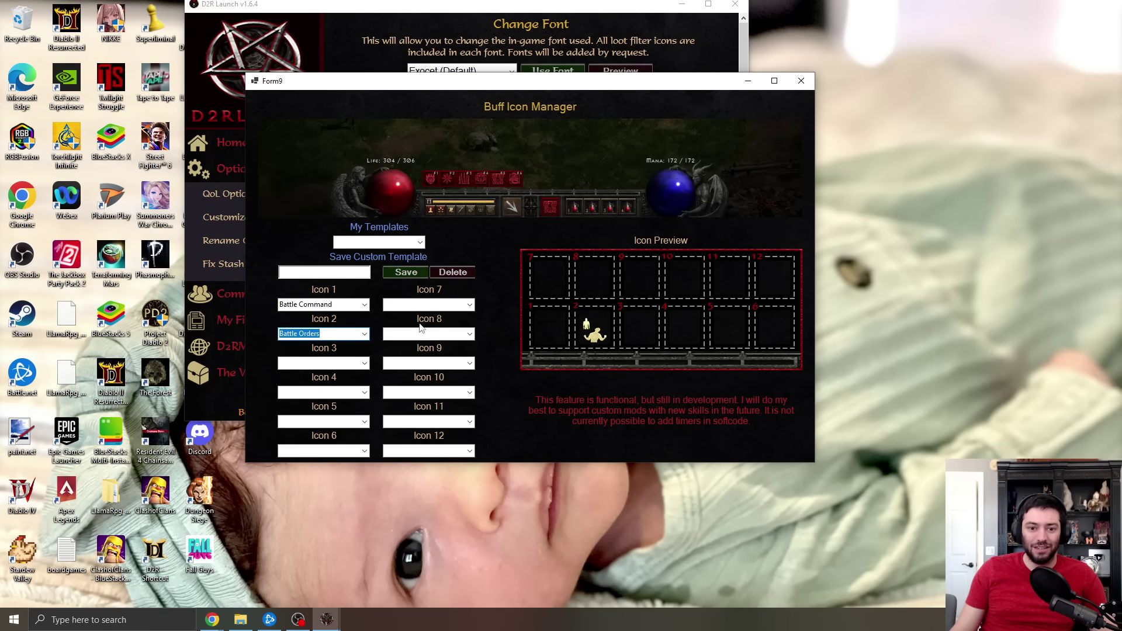
click(364, 304)
click(327, 366)
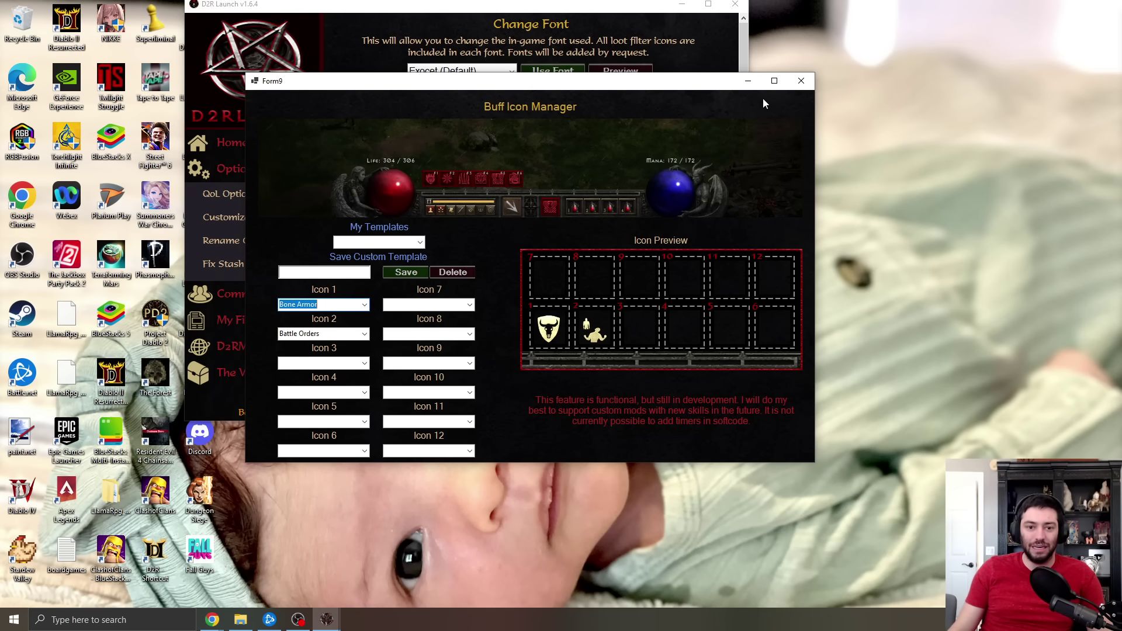
click(800, 80)
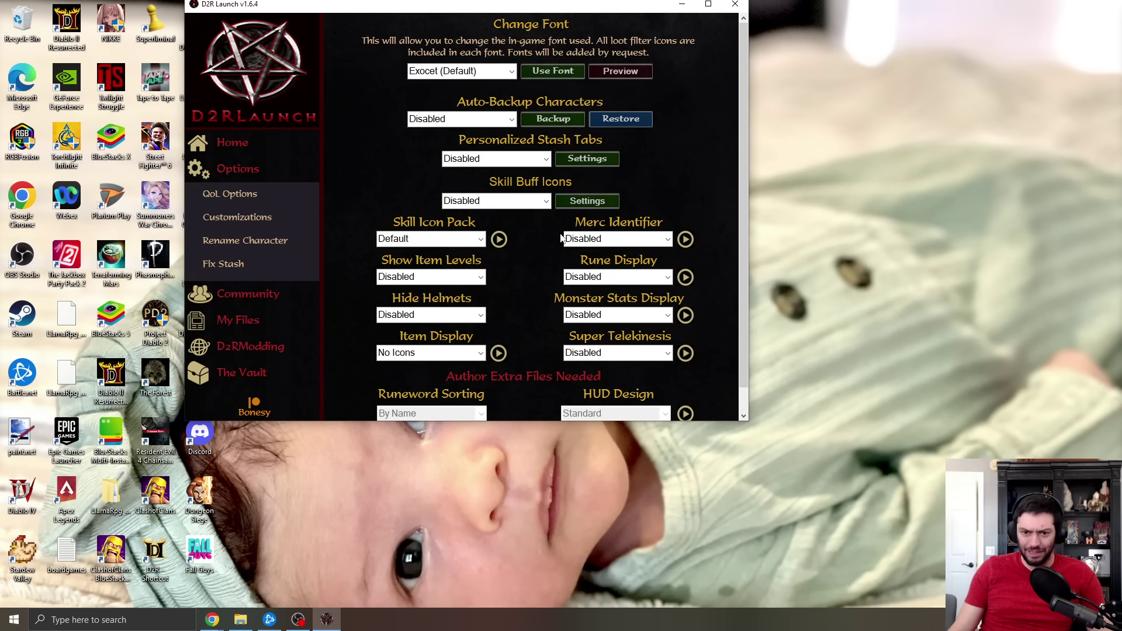
click(547, 201)
click(546, 202)
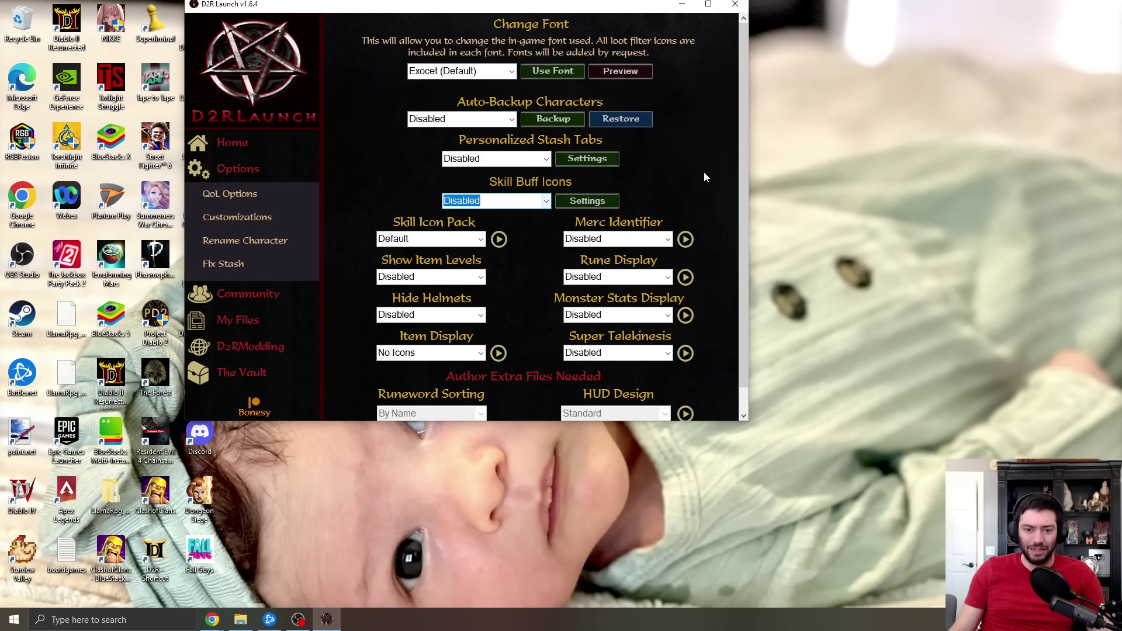
scroll(706, 177, down, 1)
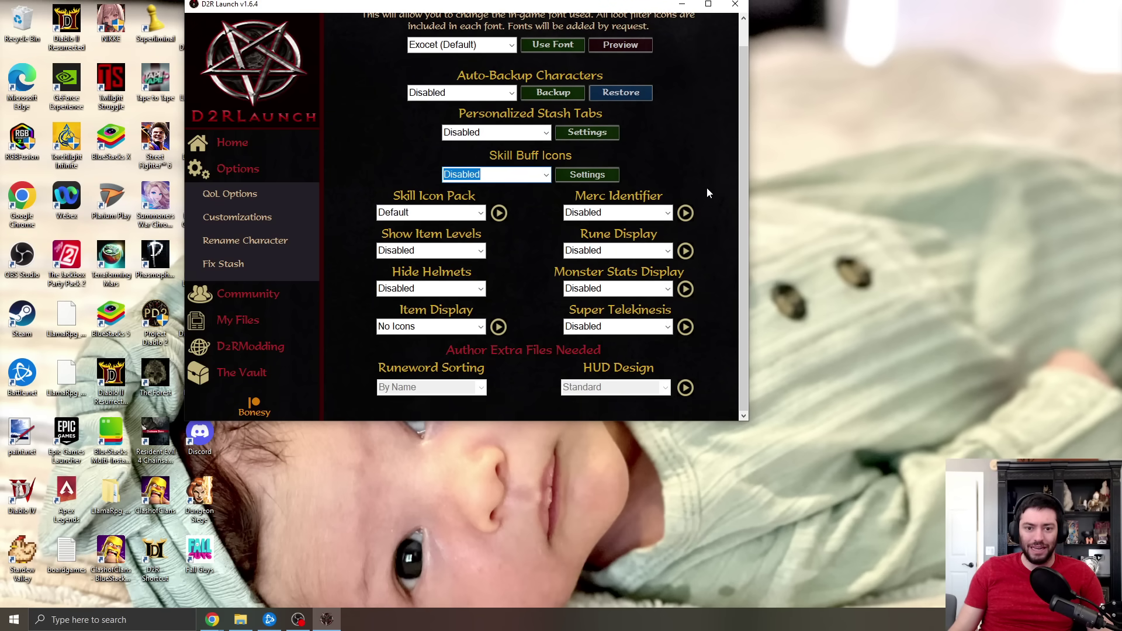
click(481, 252)
click(483, 256)
click(481, 251)
click(462, 268)
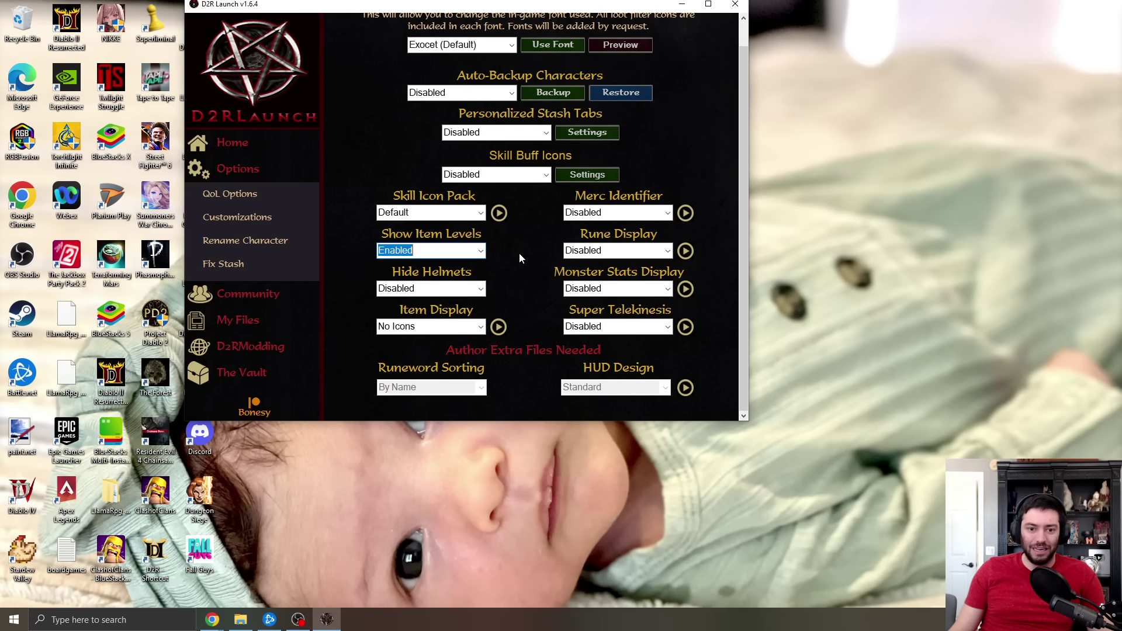
click(481, 328)
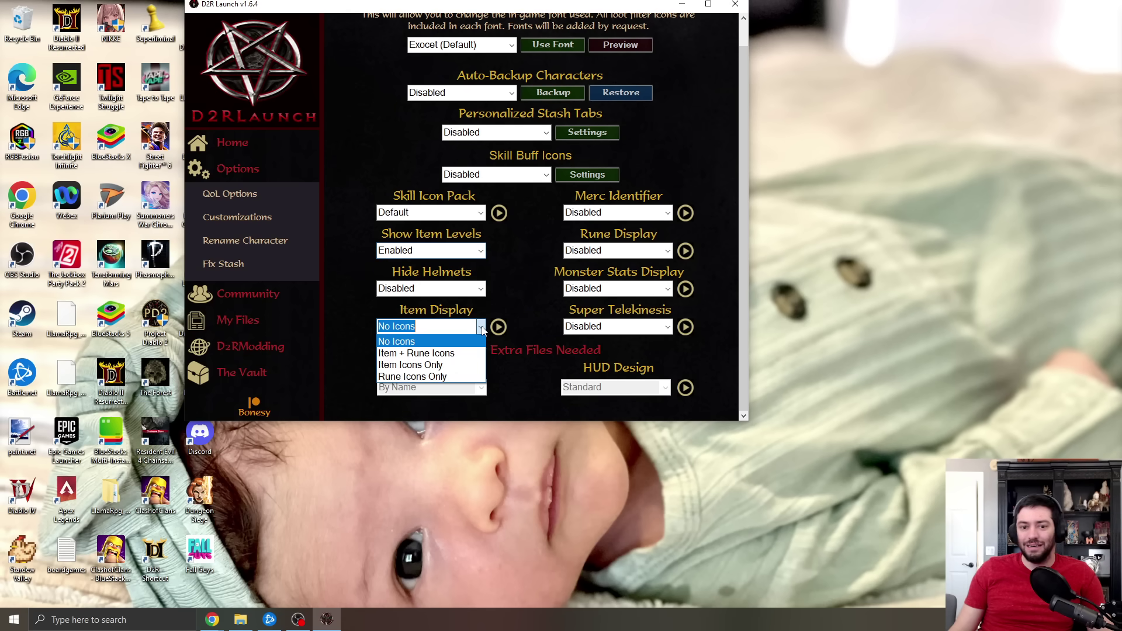
click(403, 341)
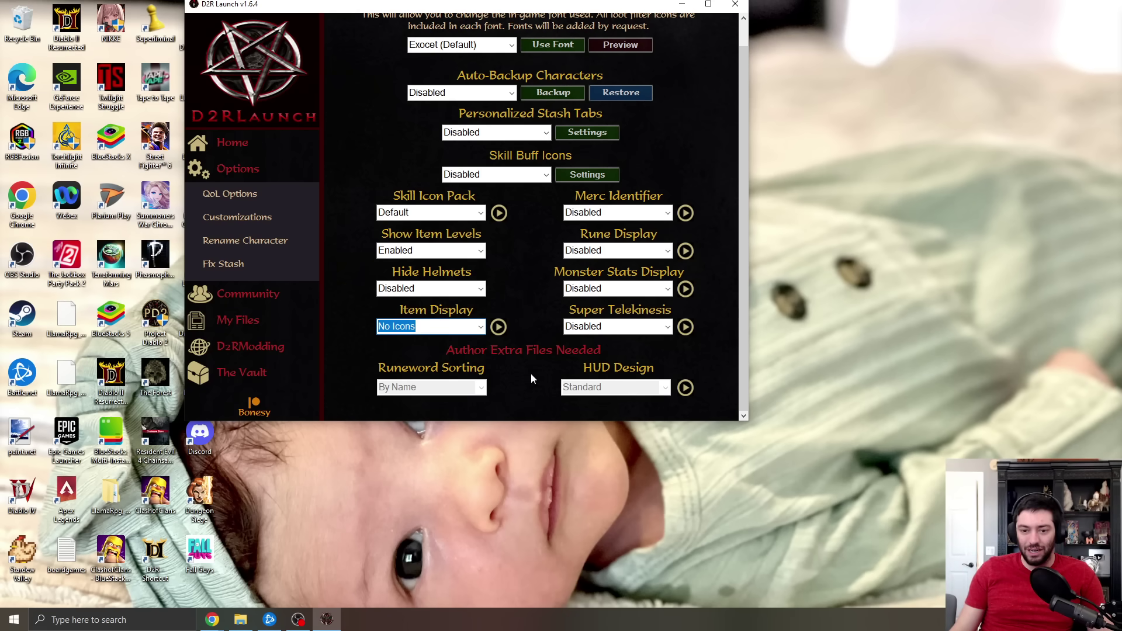
click(668, 289)
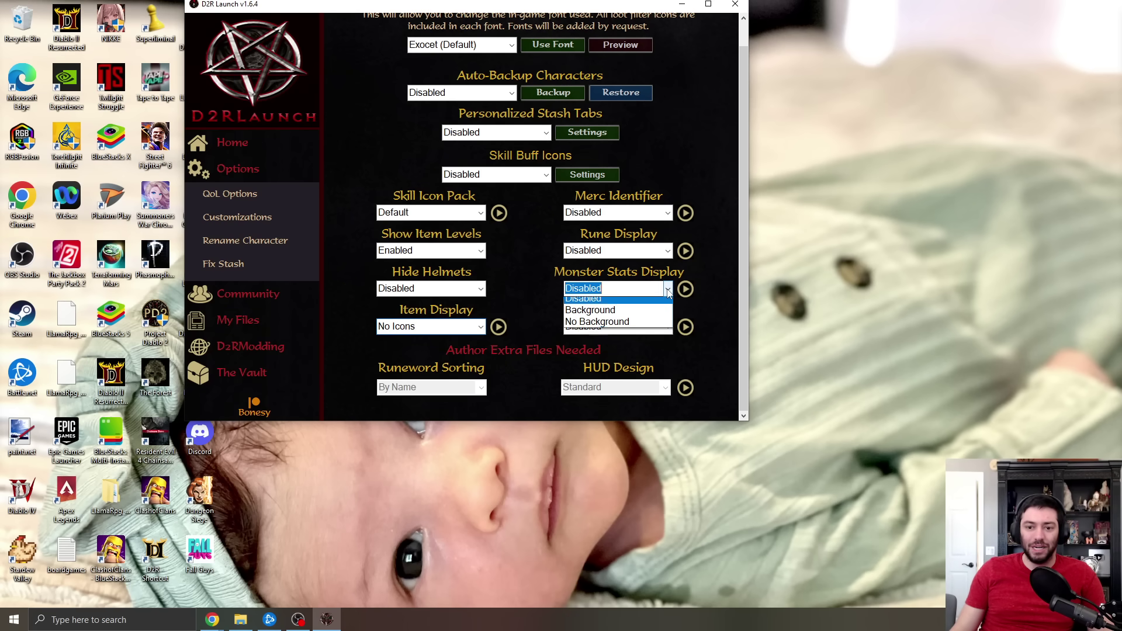
click(668, 289)
click(685, 289)
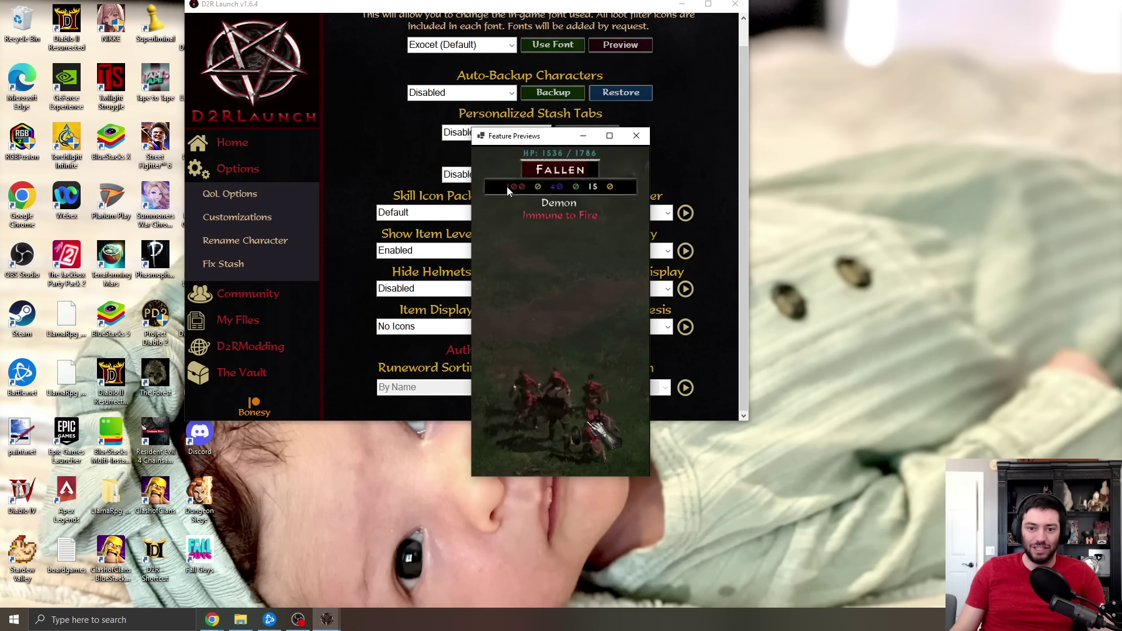
click(636, 136)
click(686, 251)
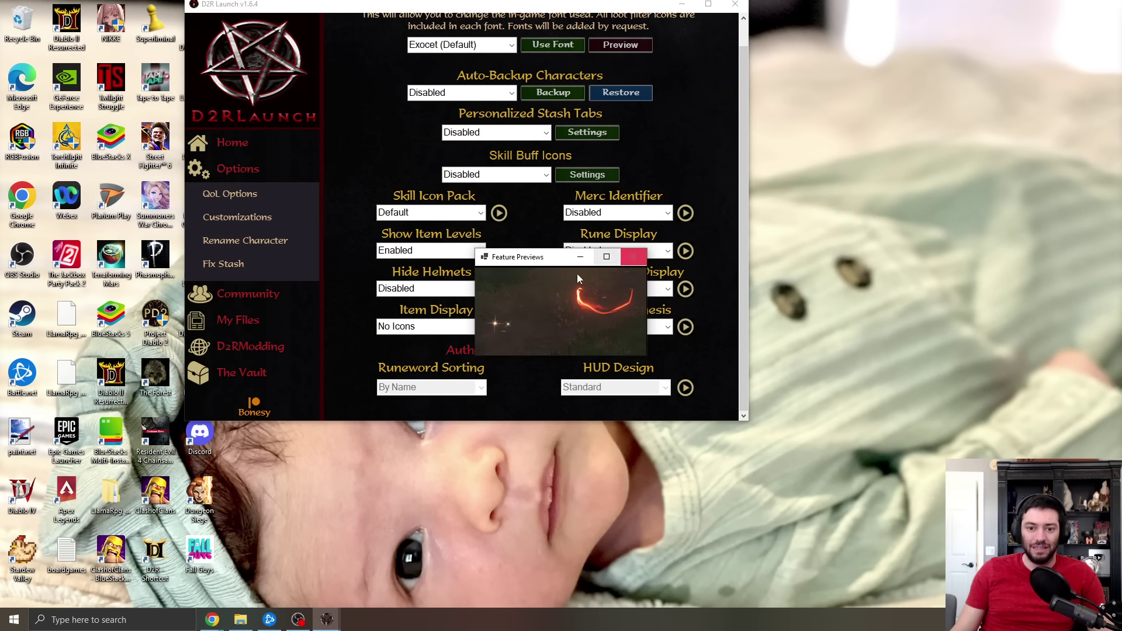
click(633, 257)
click(686, 213)
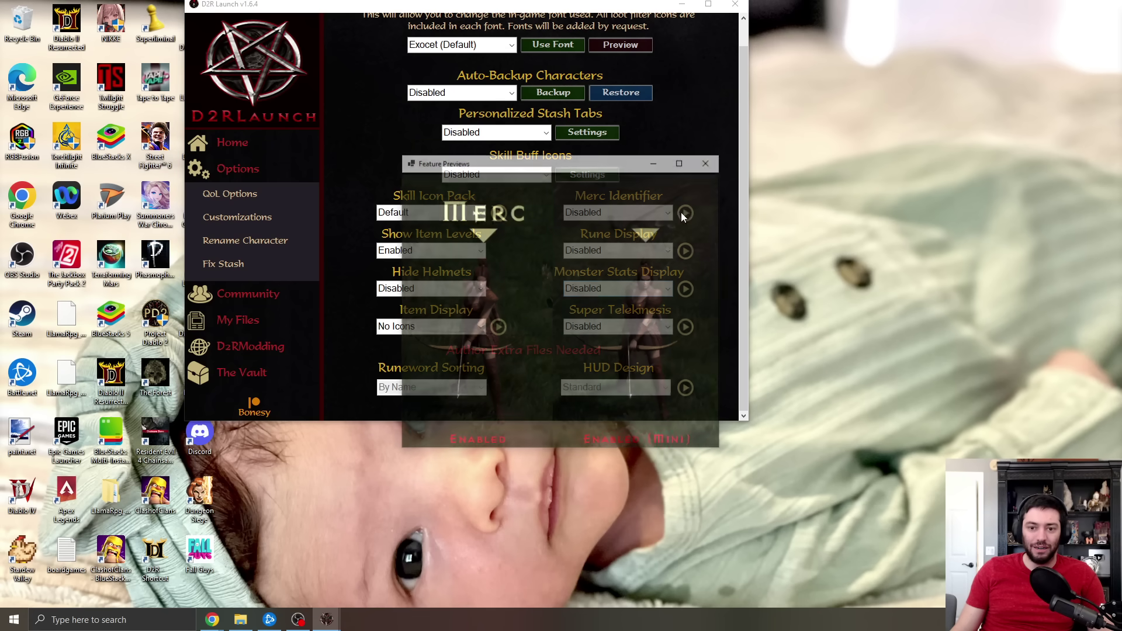
click(708, 169)
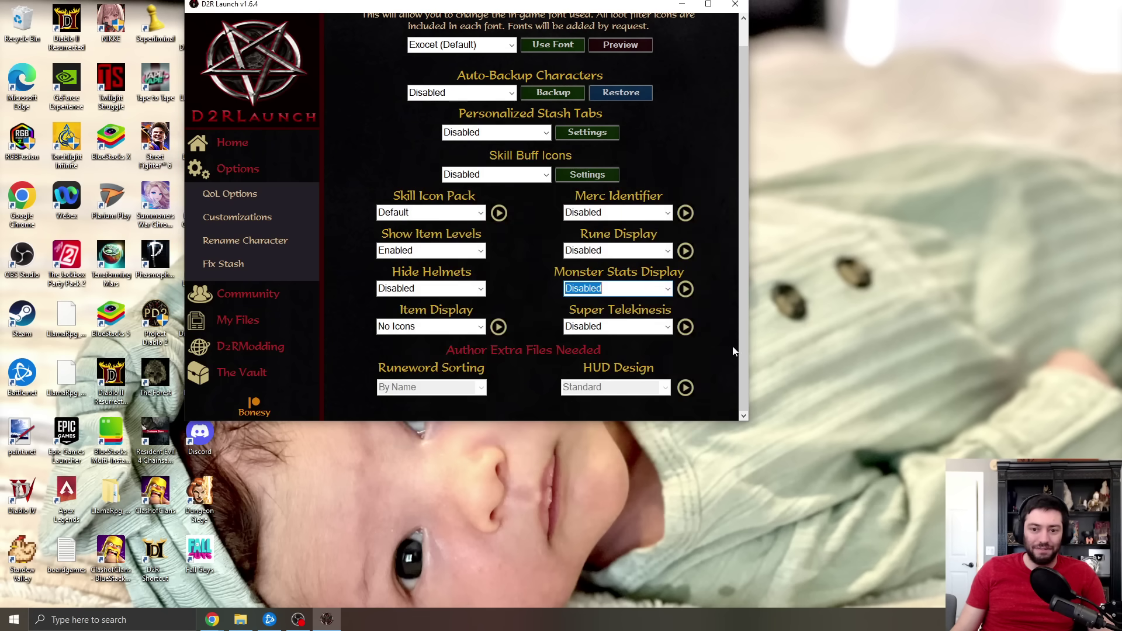
click(685, 326)
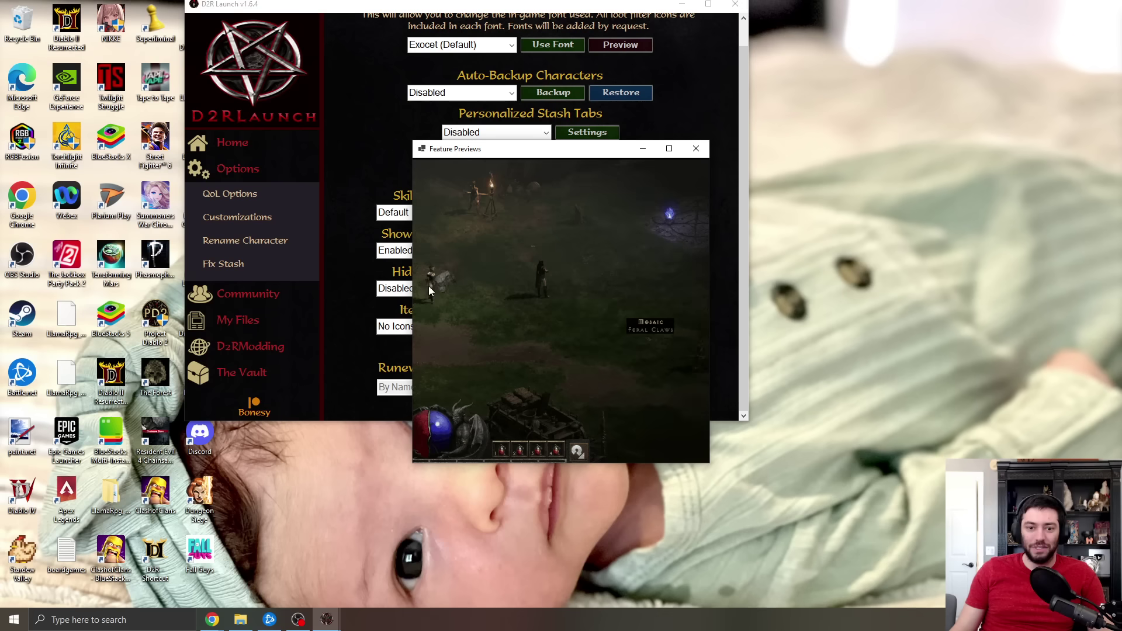
click(695, 148)
click(498, 328)
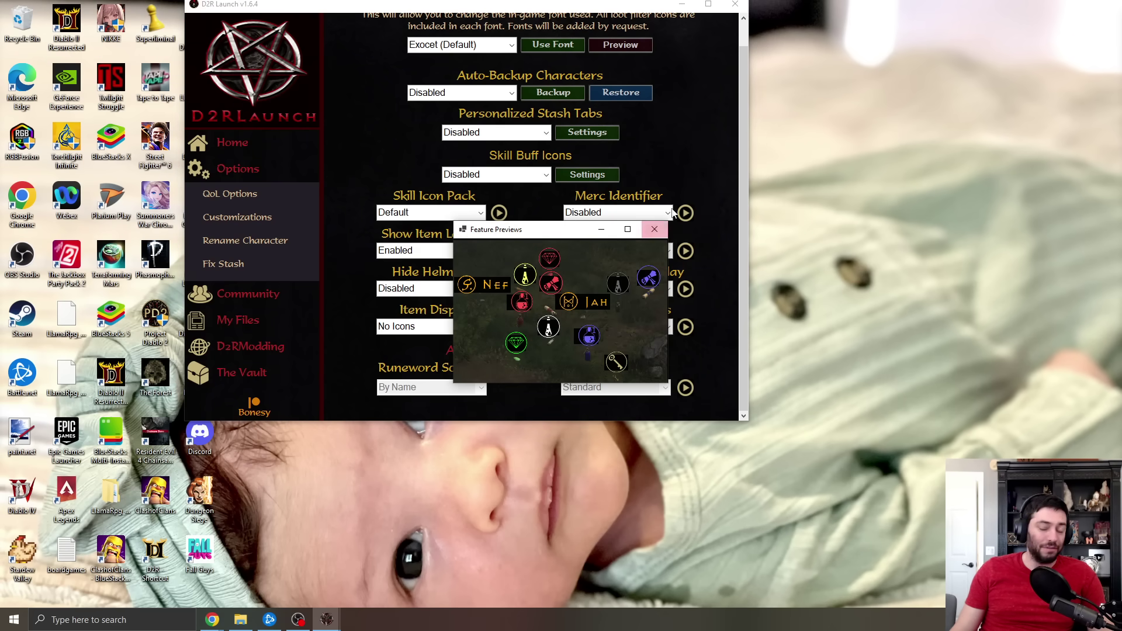
click(655, 229)
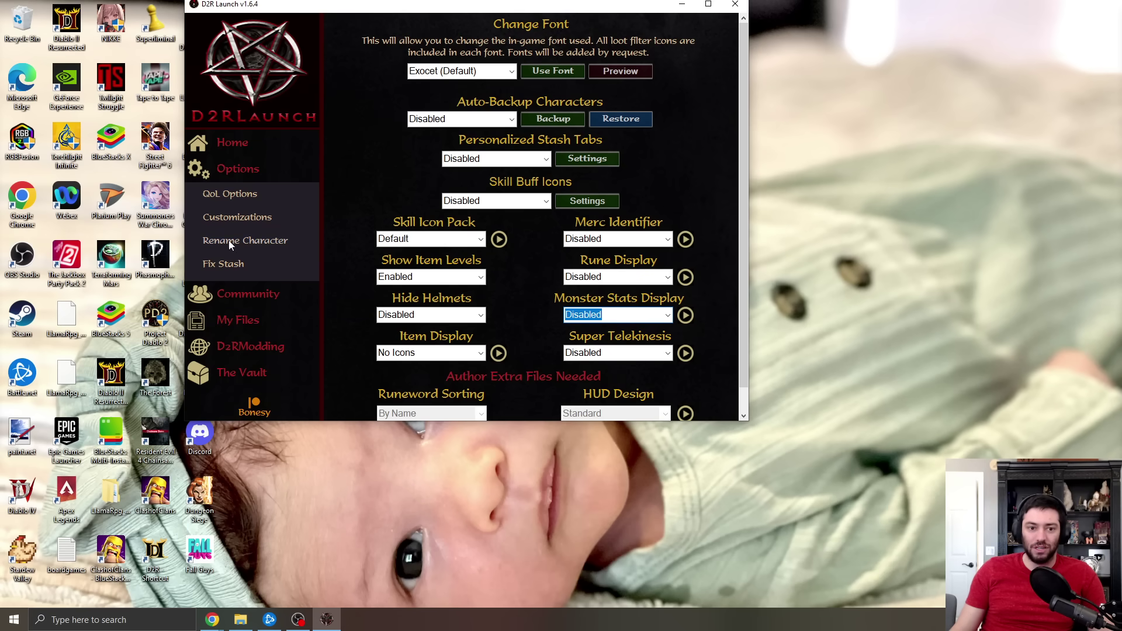
Step: On Monster Customizations, dismiss the missing-file errors while trying the Act 1 density slider
click(248, 219)
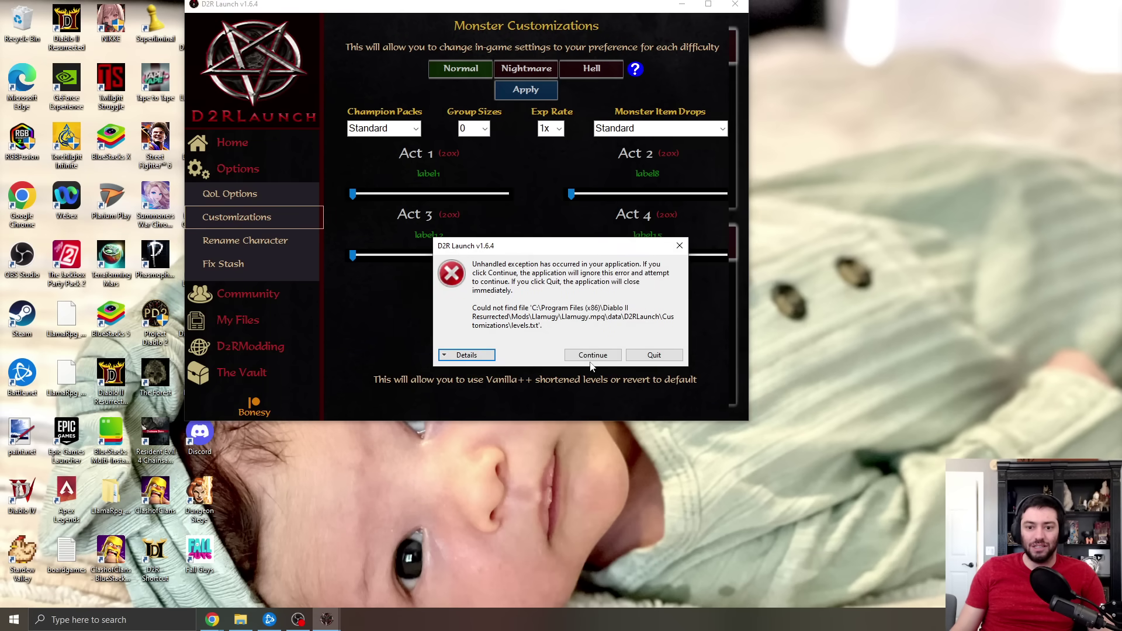
click(593, 355)
key(alt+Tab)
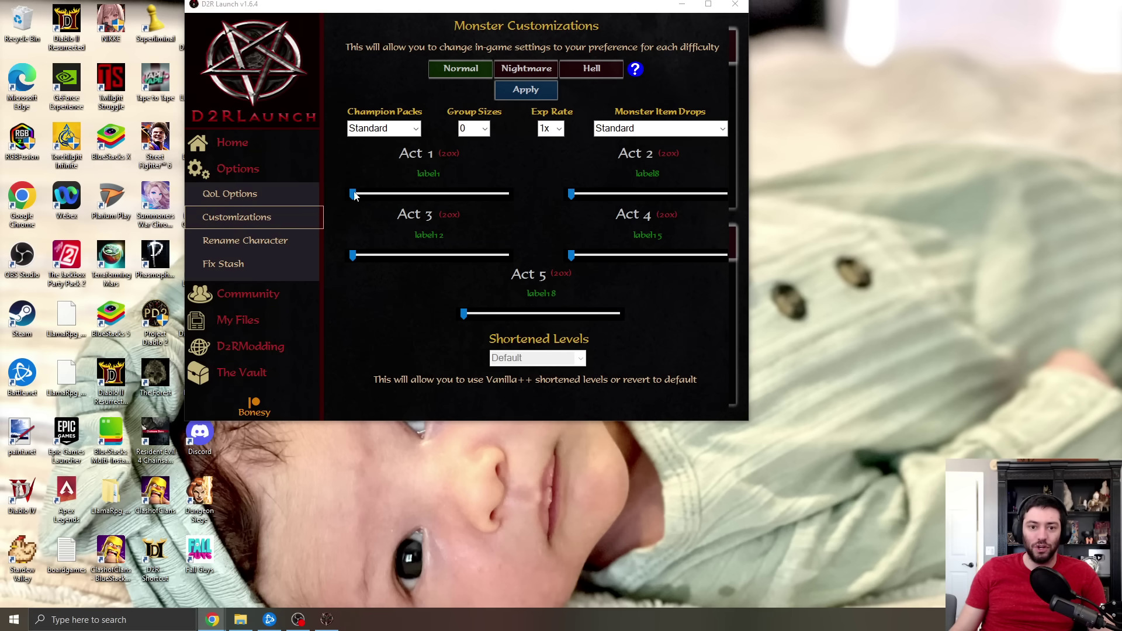
drag(353, 195, 419, 196)
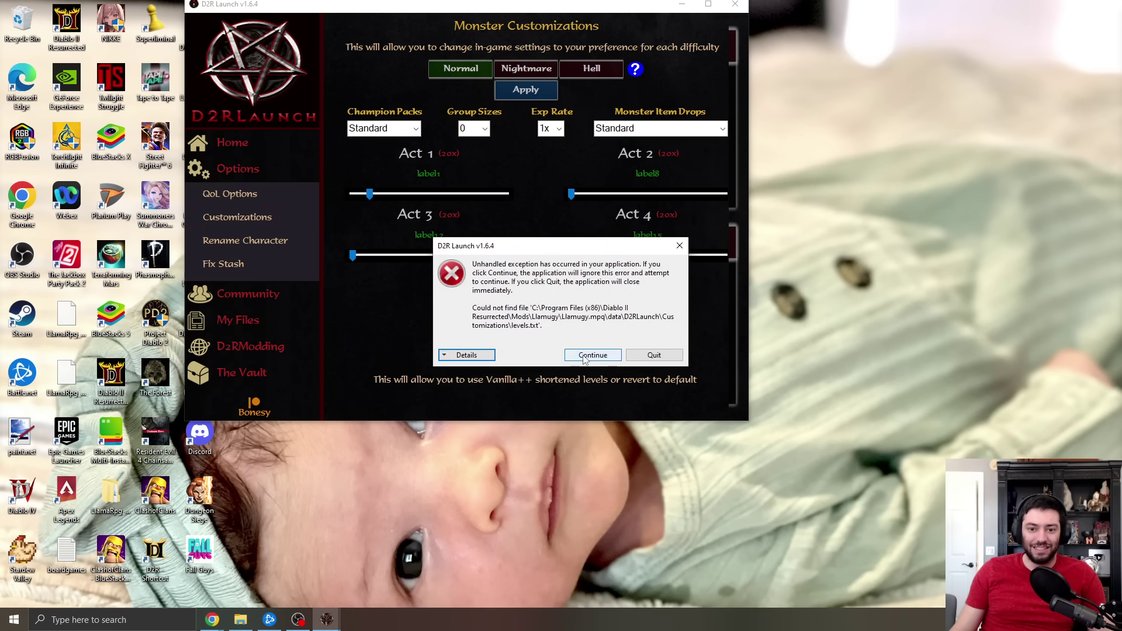
click(584, 356)
drag(369, 194, 352, 193)
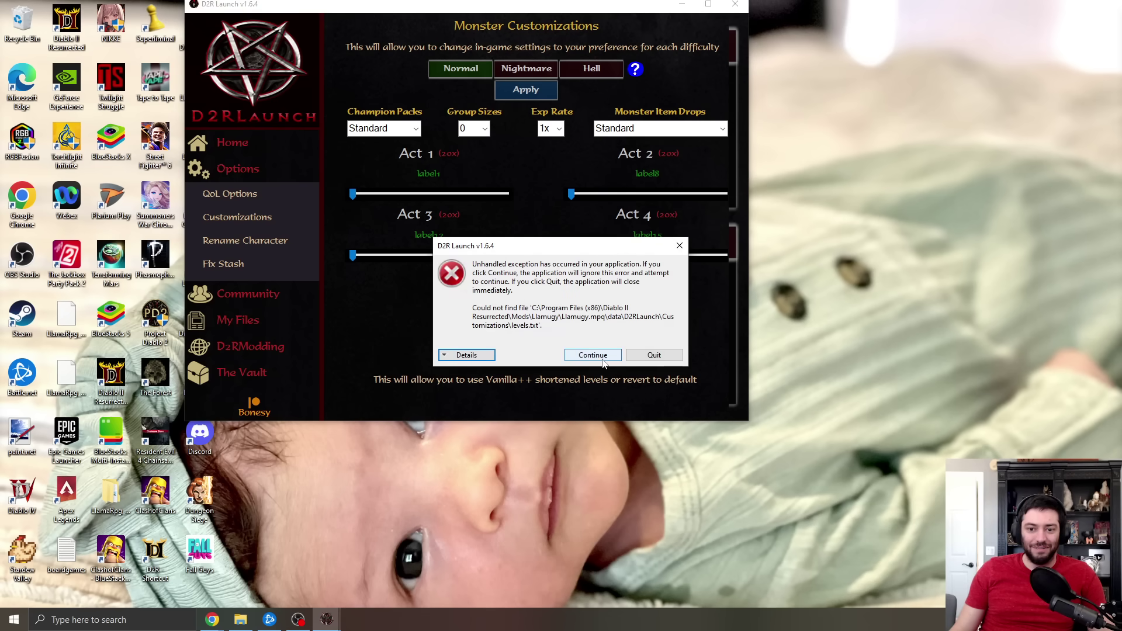
click(599, 358)
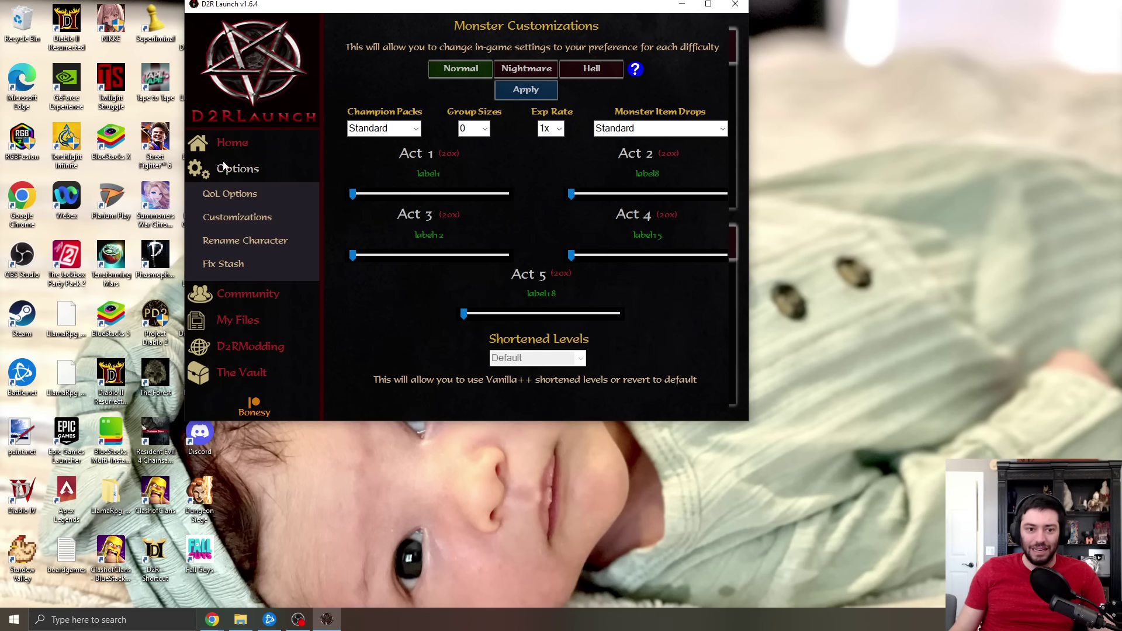
Step: Back on the home page, pick ReMoDDeD and then MyCustomMod as the mod
click(232, 143)
click(532, 376)
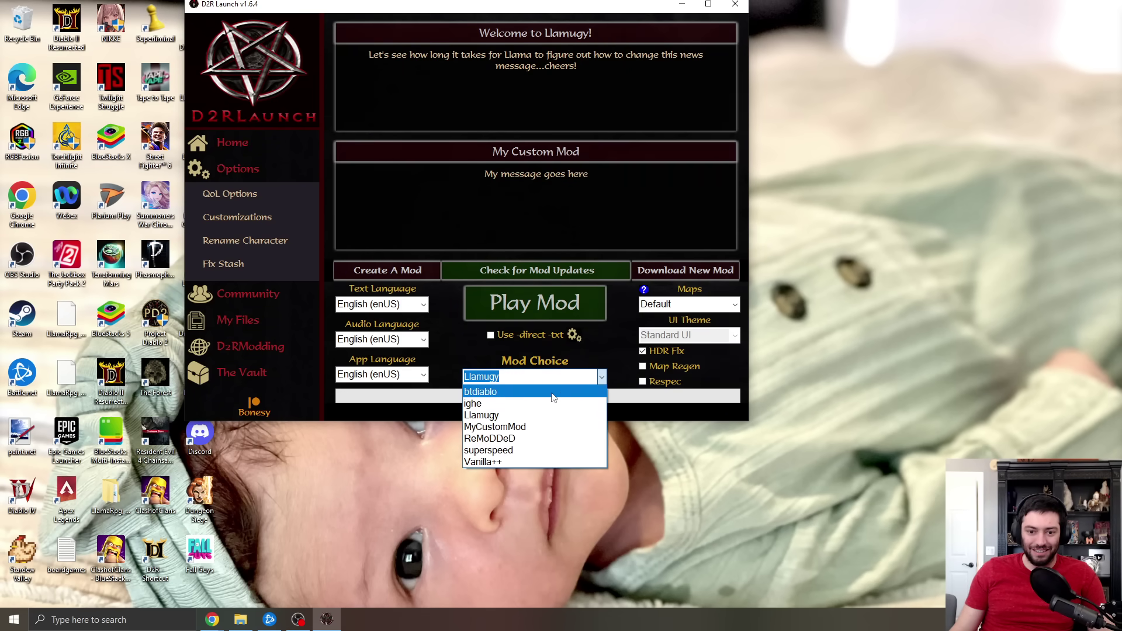
click(534, 438)
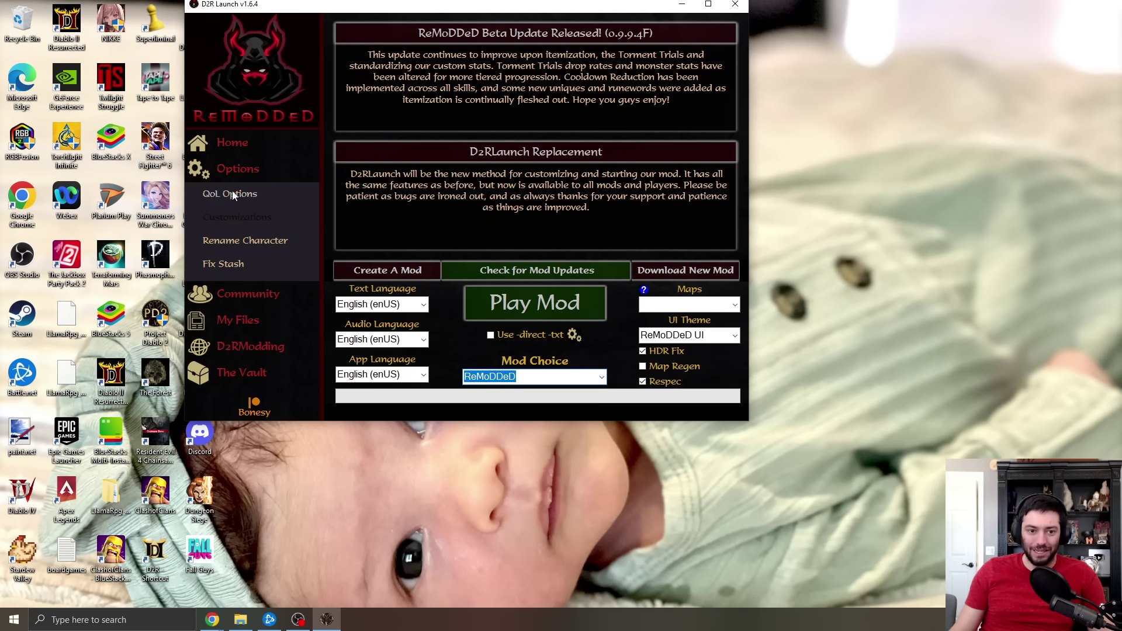
click(601, 378)
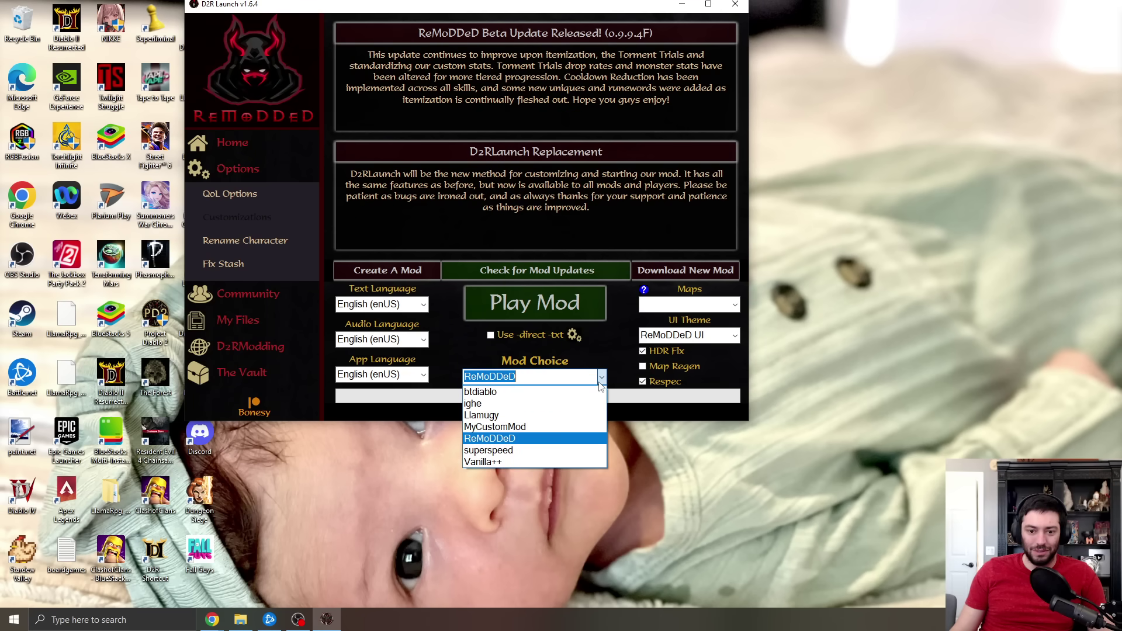
click(536, 434)
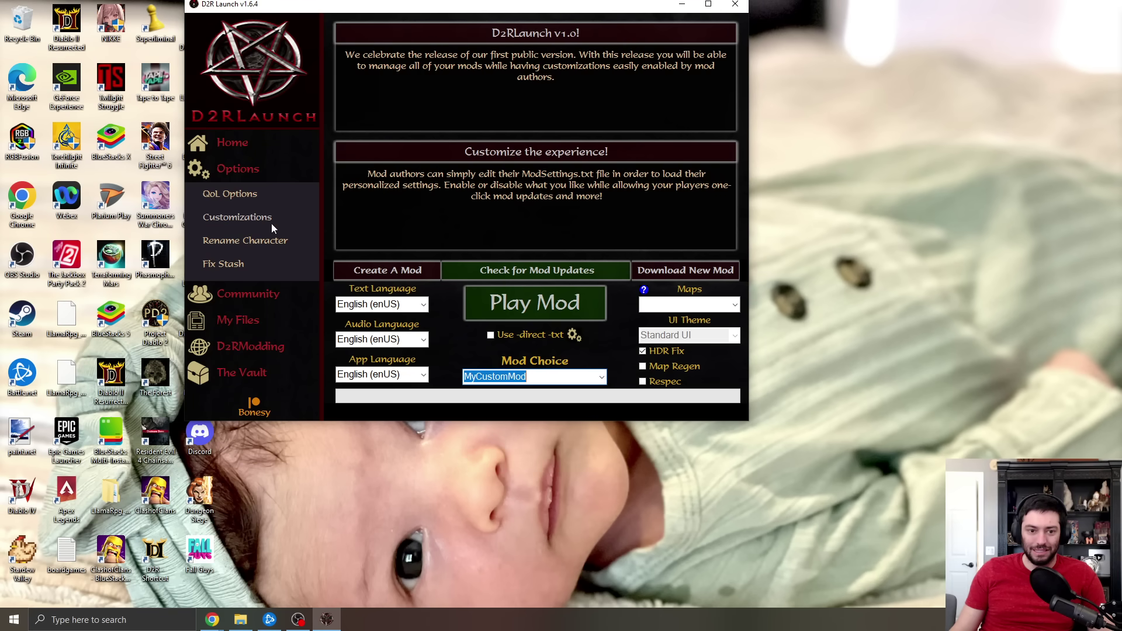
Step: Open Monster Customizations and drag the Act 1 density slider up, then back to 1x
click(270, 222)
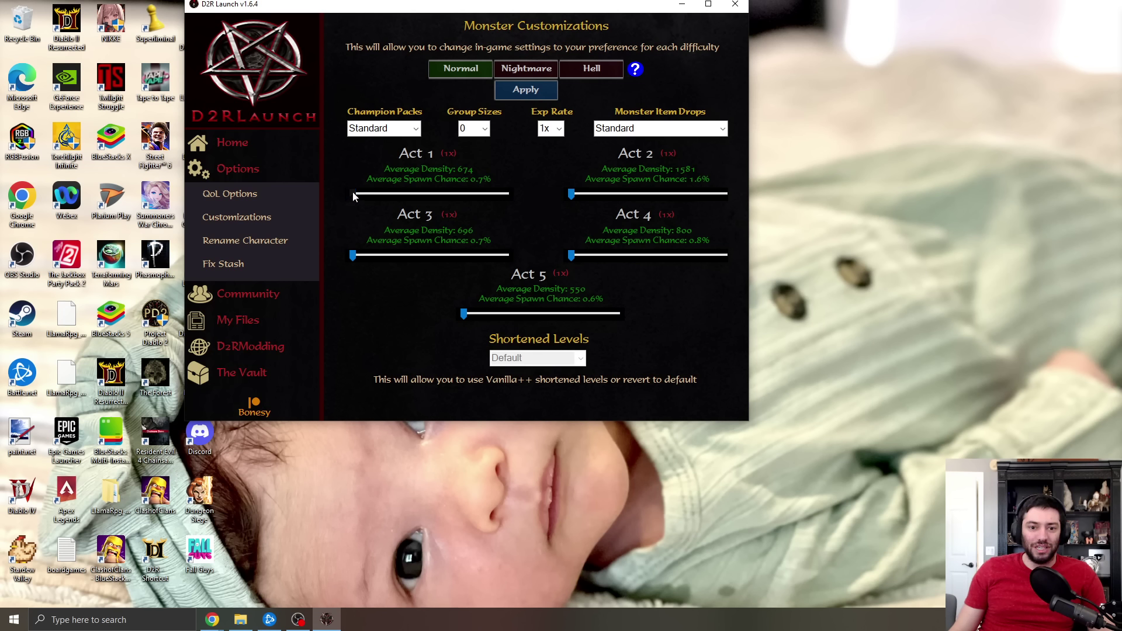
drag(353, 194, 421, 198)
drag(497, 198, 429, 197)
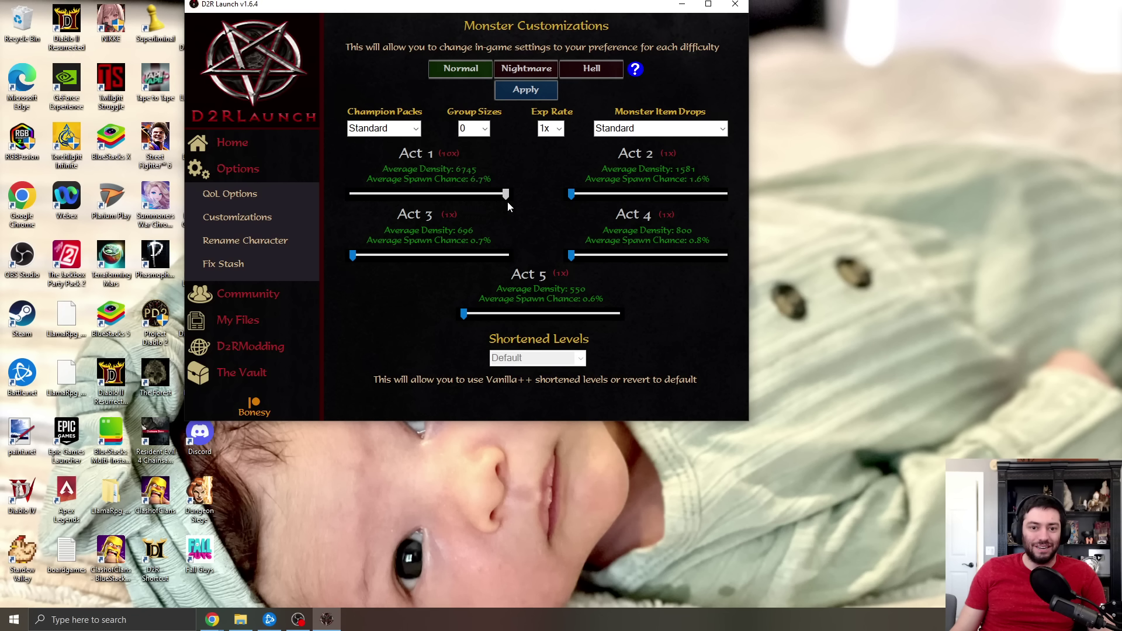
drag(507, 201, 311, 192)
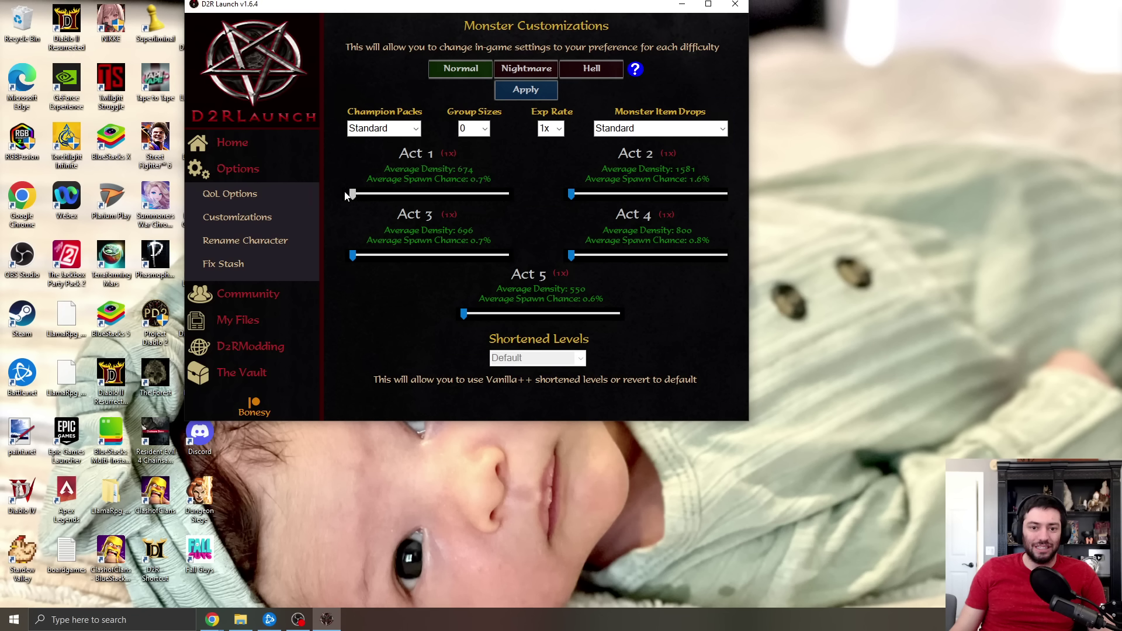
Step: Check the Item Drops, Exp Rate, Group Sizes and Champion Packs choices, keeping Champion Packs Standard
click(510, 75)
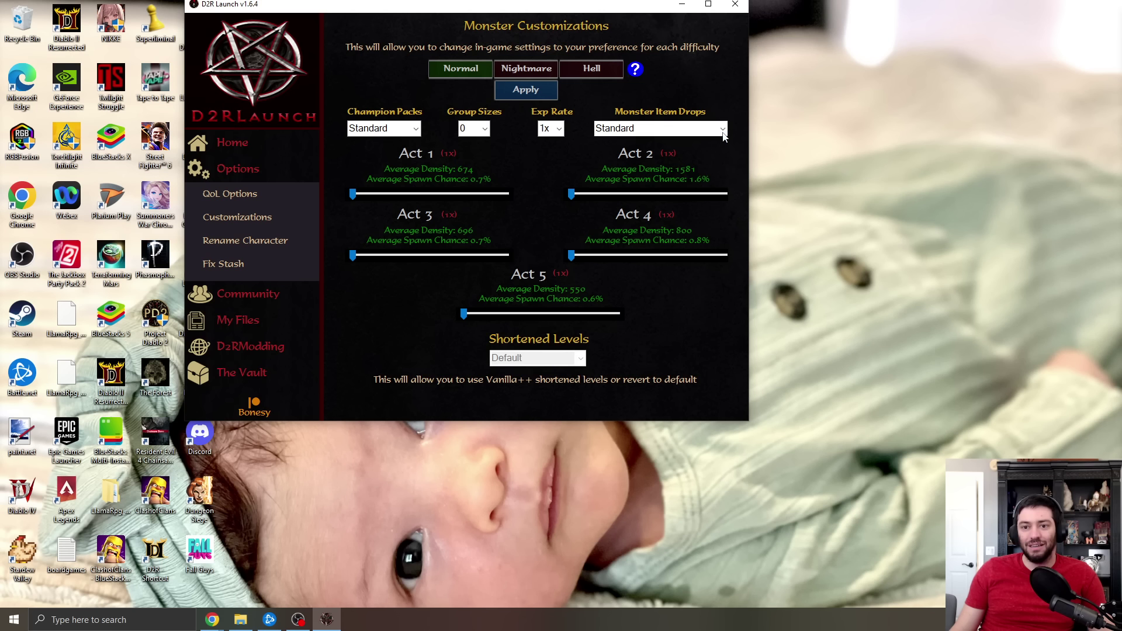
click(687, 128)
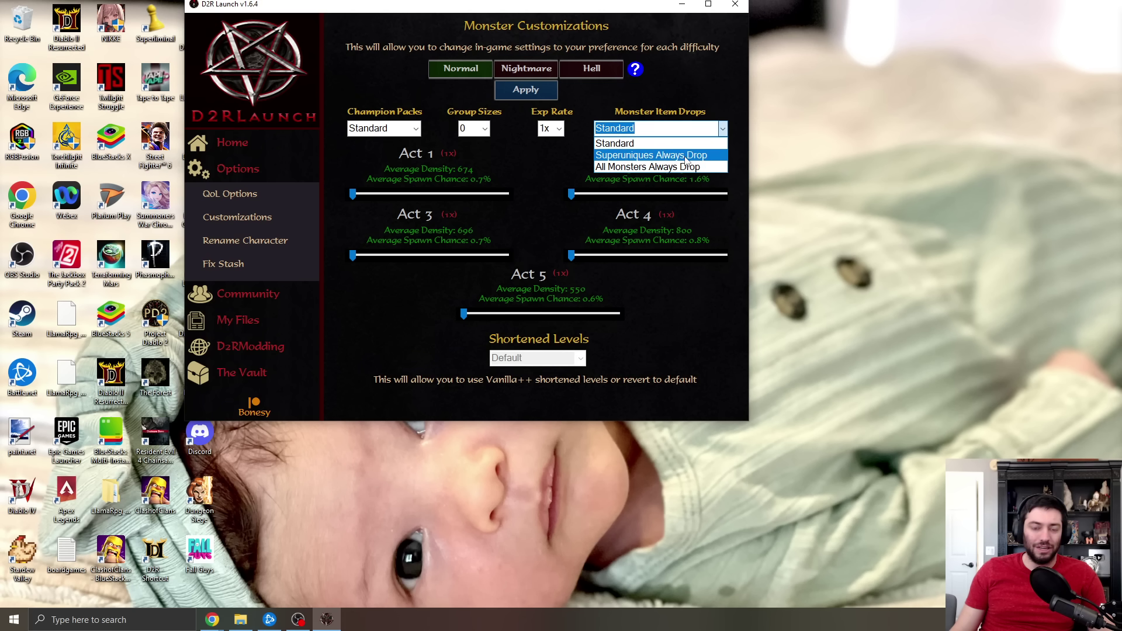
click(552, 129)
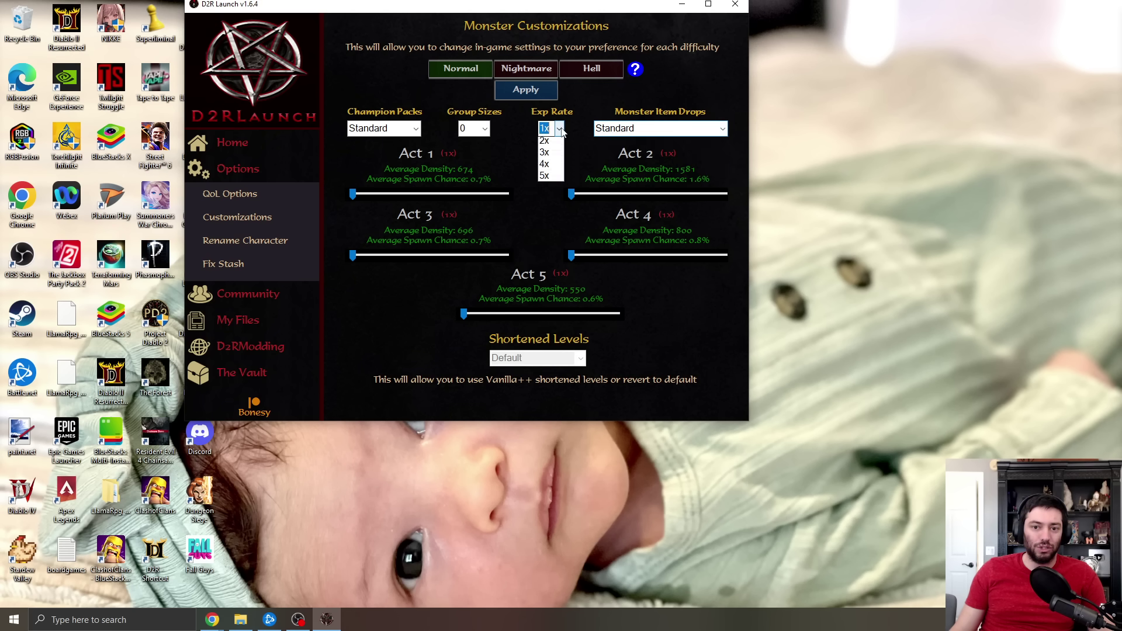
click(484, 129)
click(416, 129)
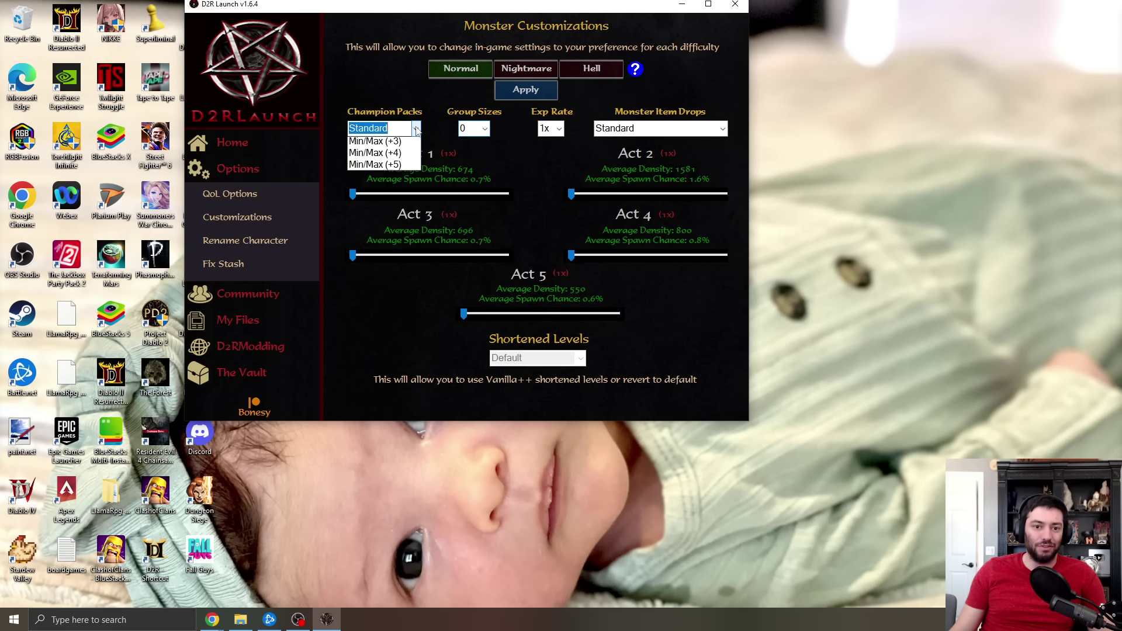
click(489, 175)
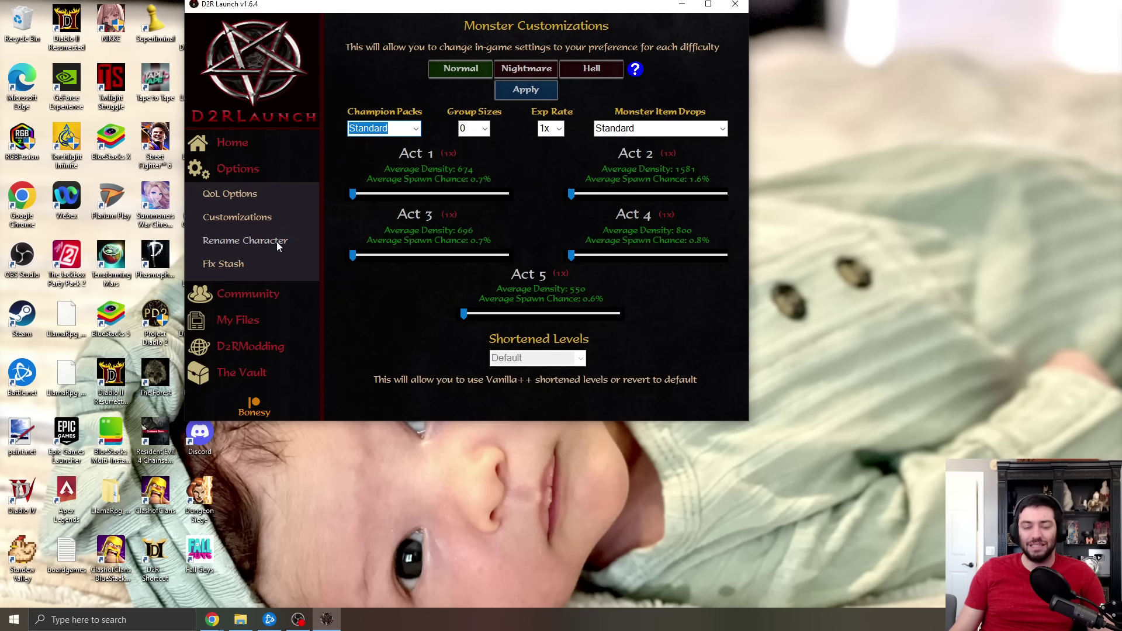
Step: Dismiss the character-file rename prompt and show the My Files shortcuts
click(238, 242)
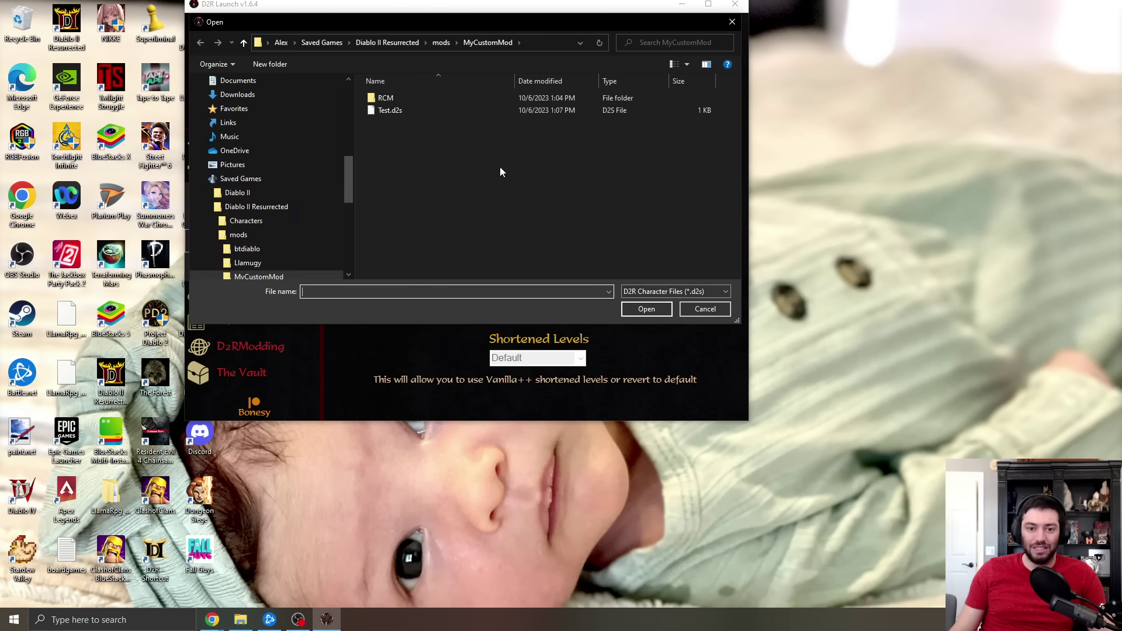
click(724, 312)
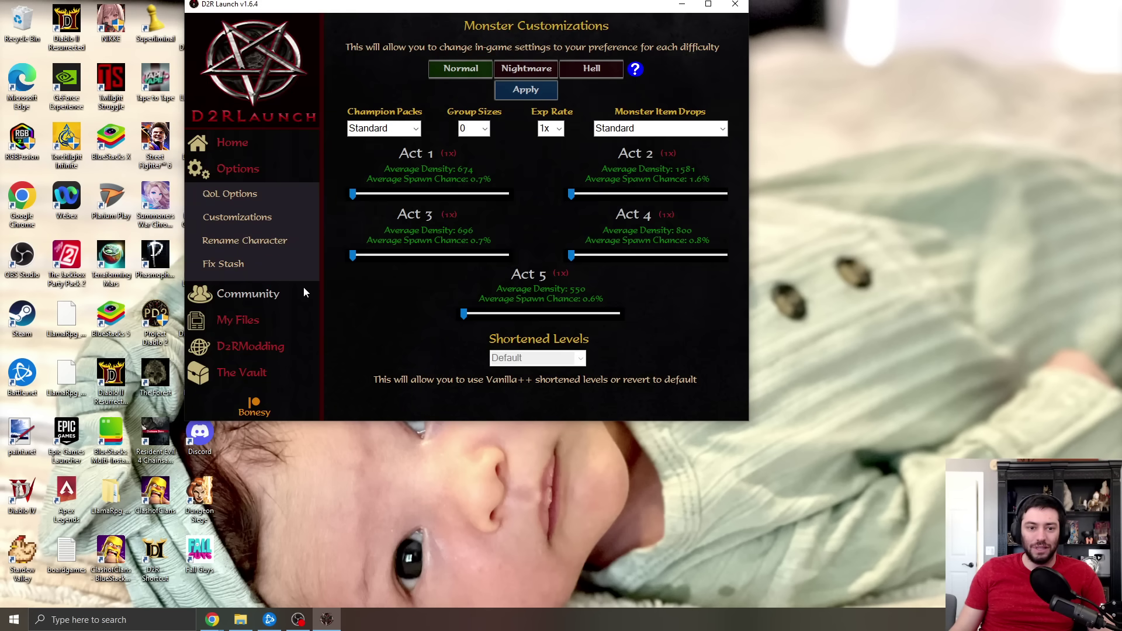
click(260, 298)
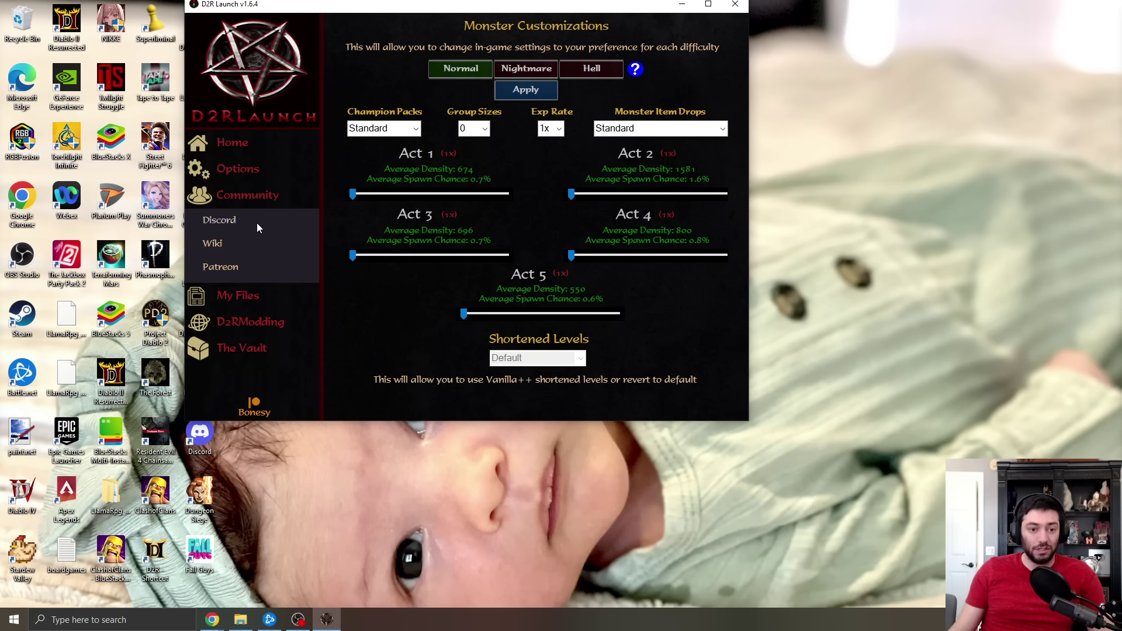
click(241, 300)
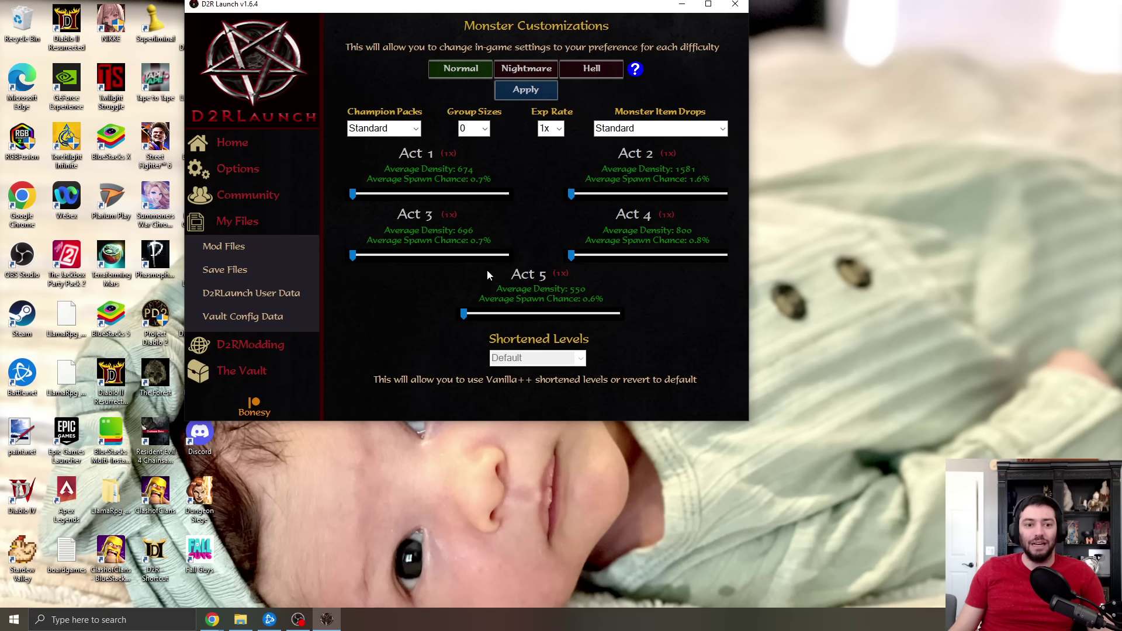
Step: Inspect the custom mod's files folder in Explorer, then close it
click(217, 248)
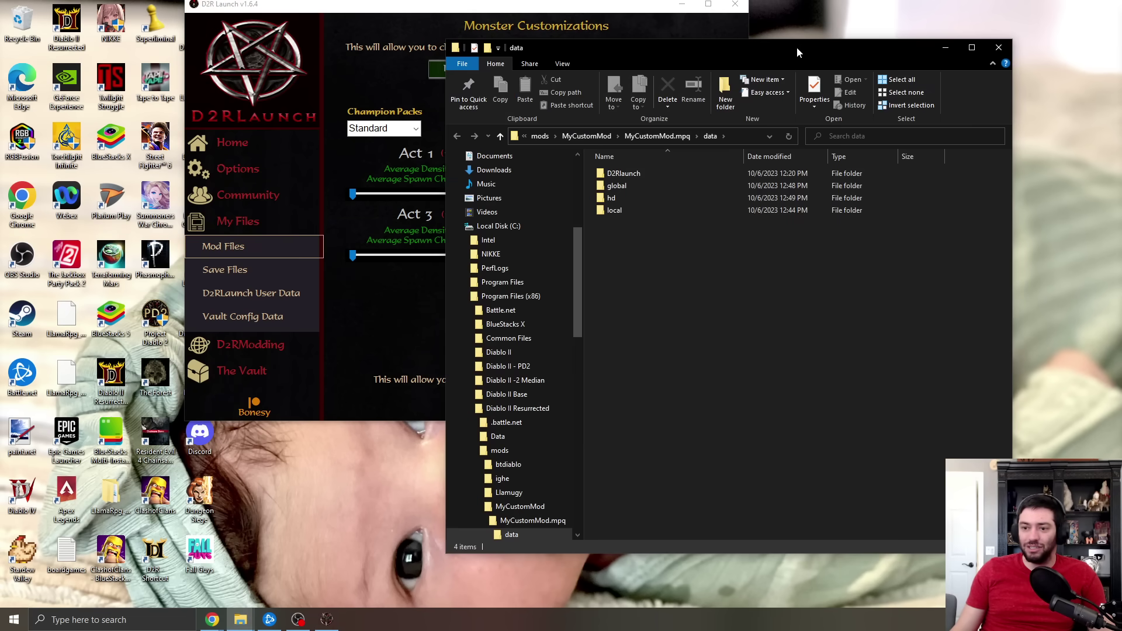
drag(797, 47, 689, 52)
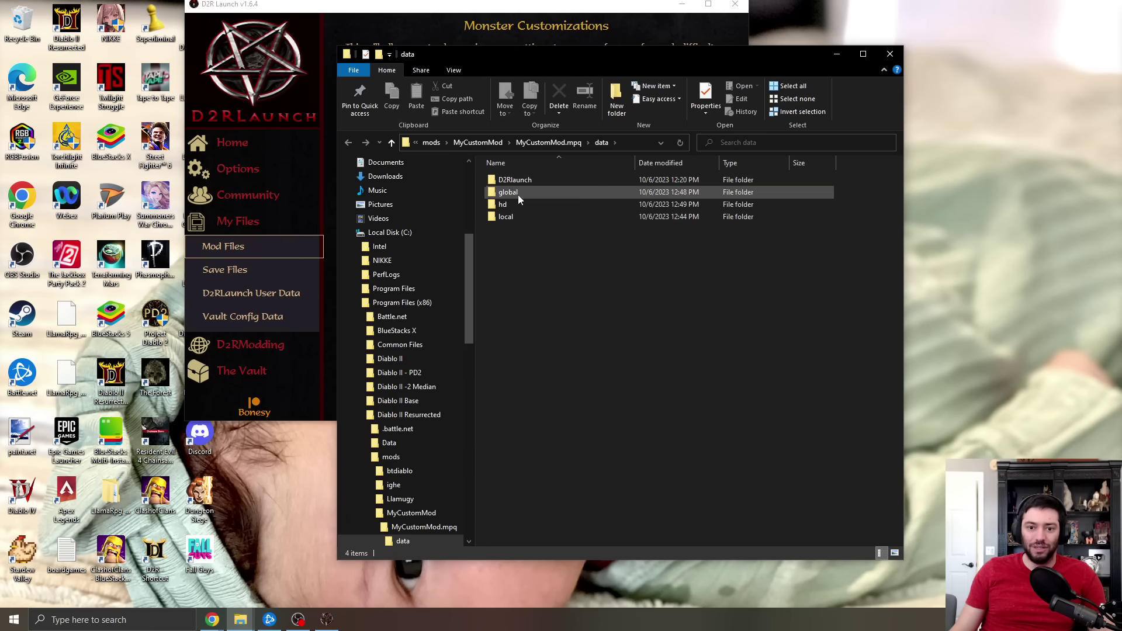
click(890, 54)
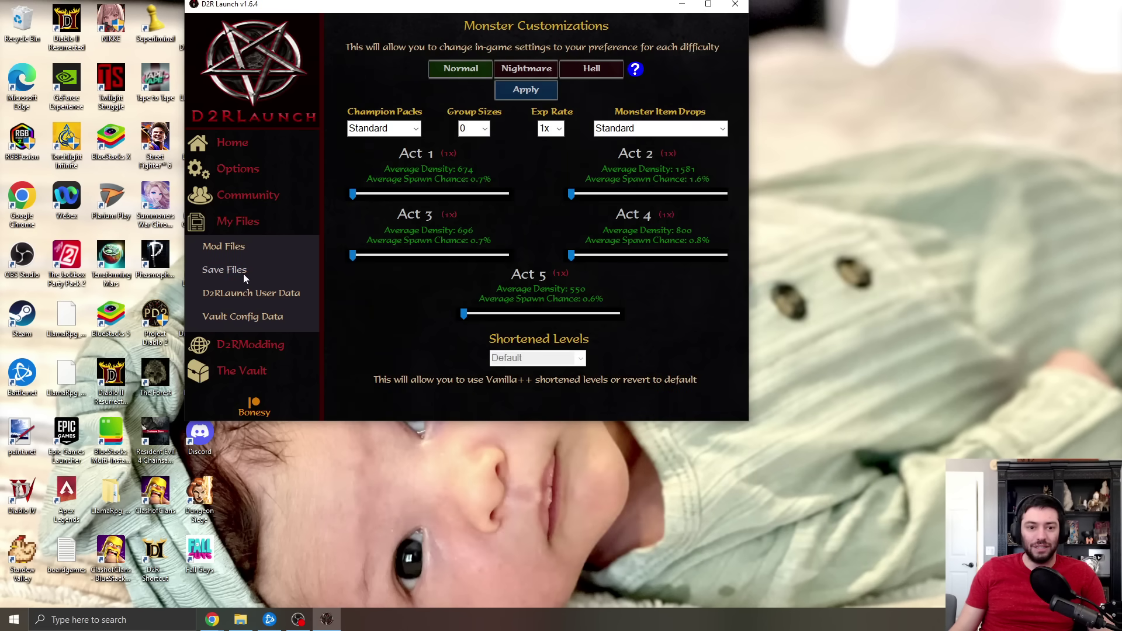
Step: Inspect the mod's save files, including Test.d2s, then close that folder
click(243, 273)
drag(557, 315, 594, 275)
click(555, 240)
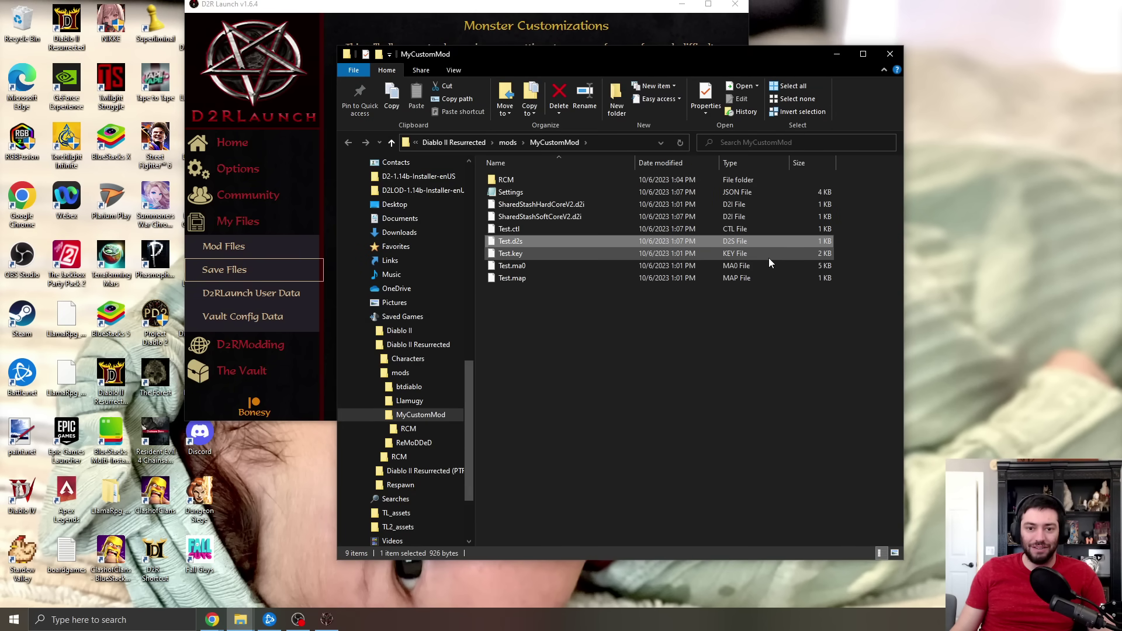
click(890, 54)
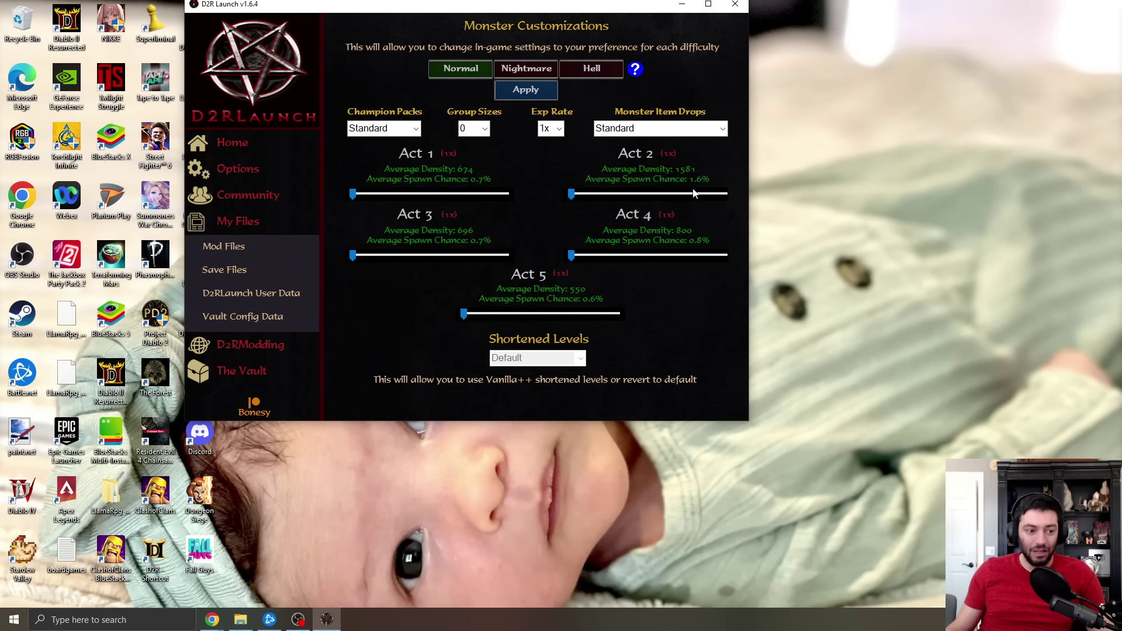
Step: Return to Home, try btdiablo as the mod and expand Options
click(239, 145)
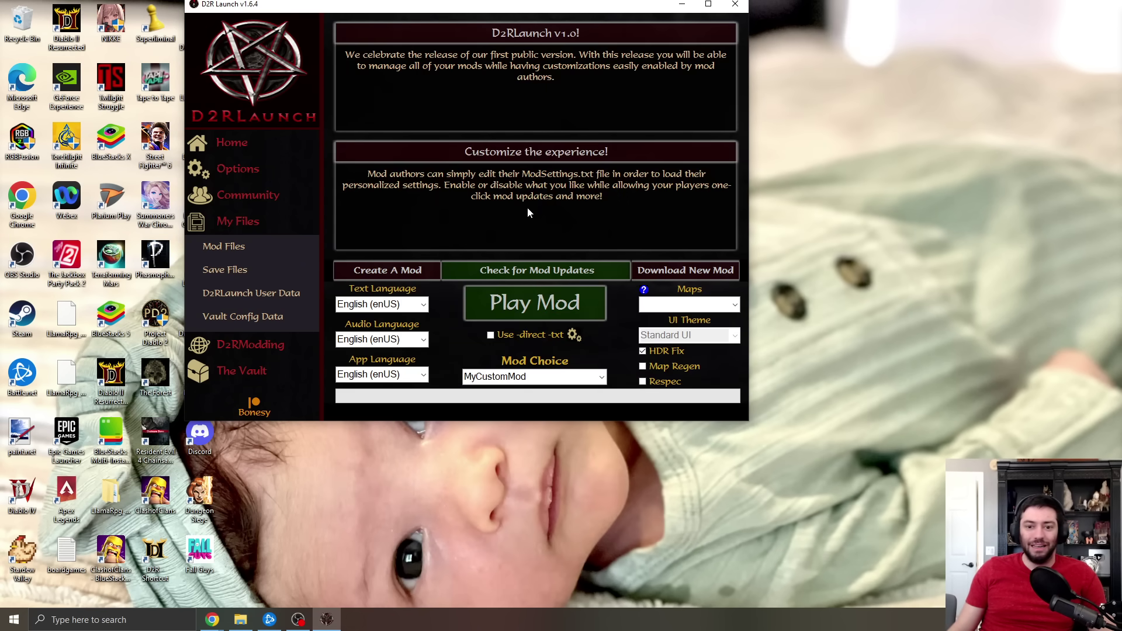
click(601, 377)
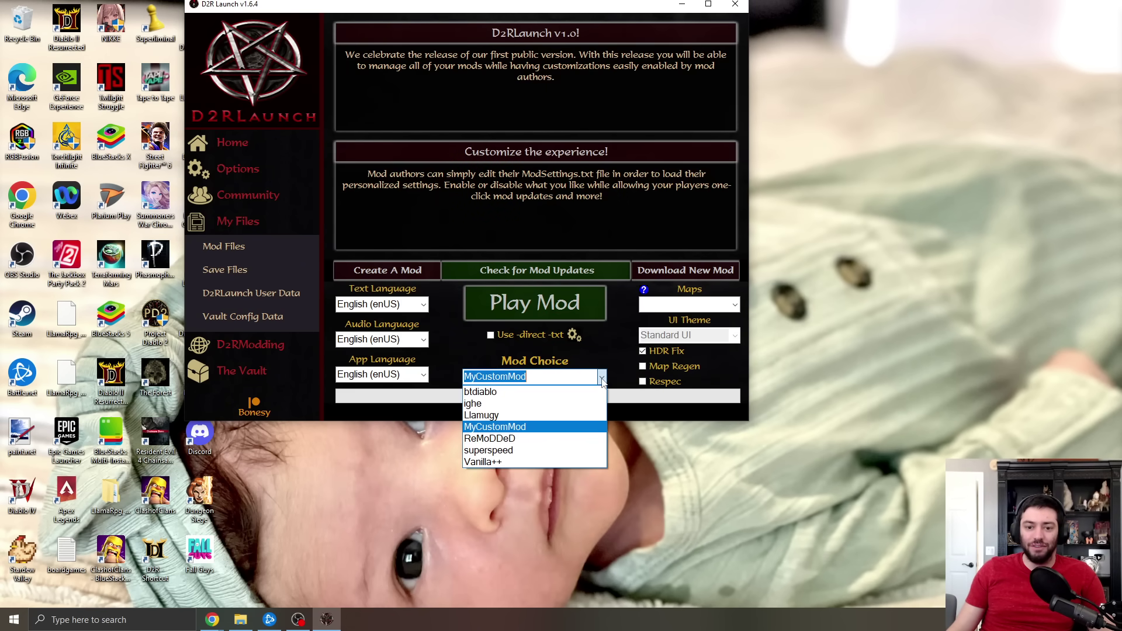
click(529, 391)
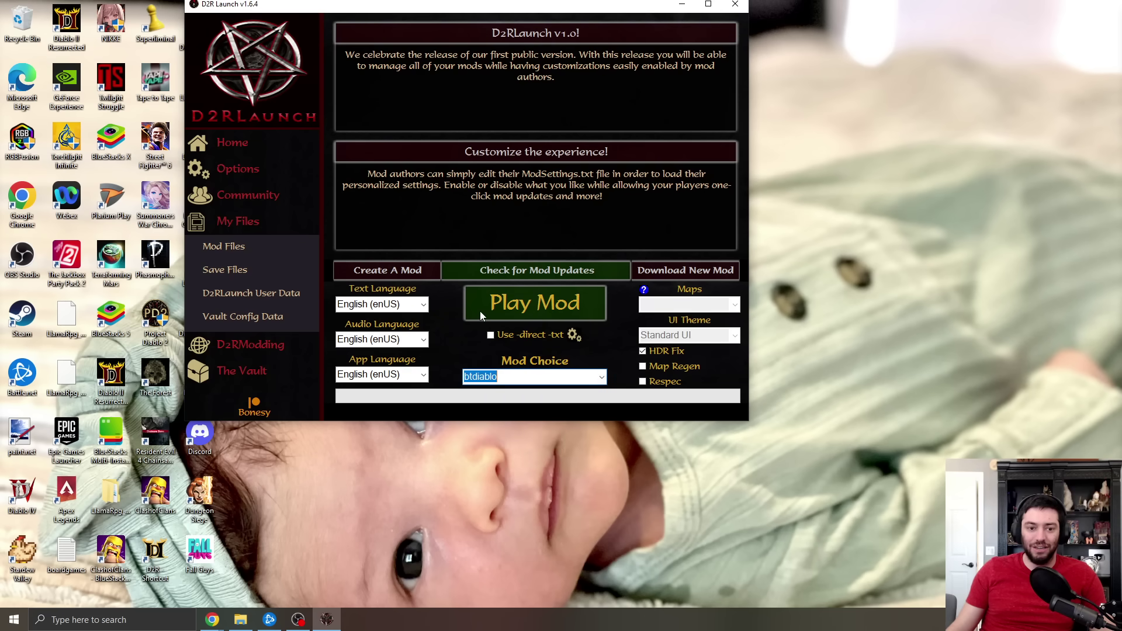
click(292, 168)
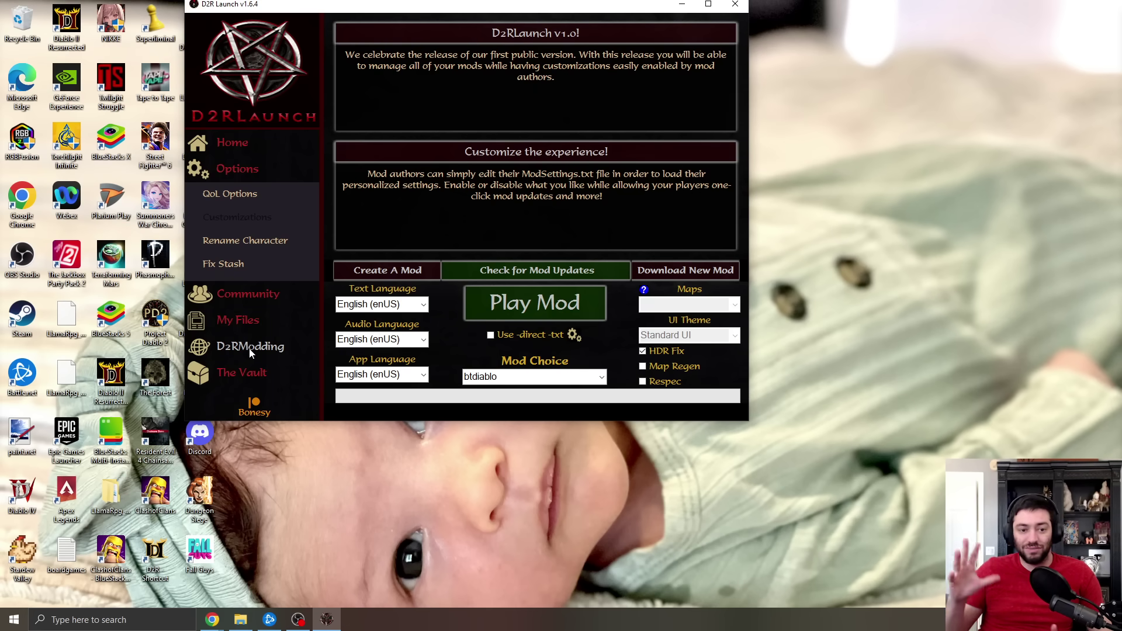
drag(471, 5, 488, 59)
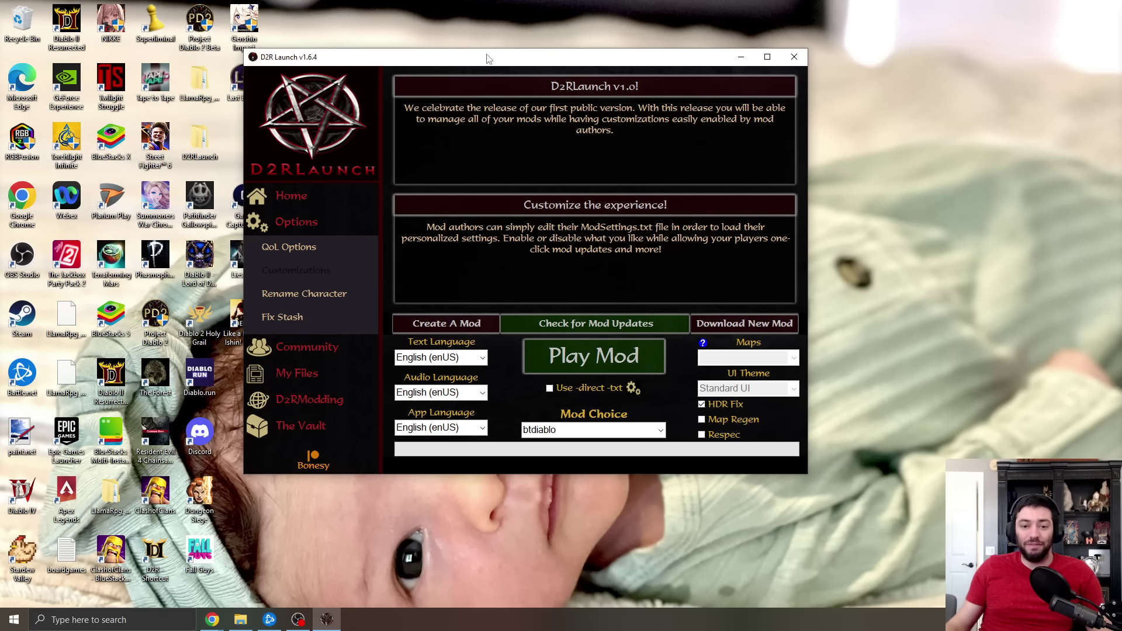
Step: Set the Mod Choice to ReMoDDeD and launch The Vault
click(596, 429)
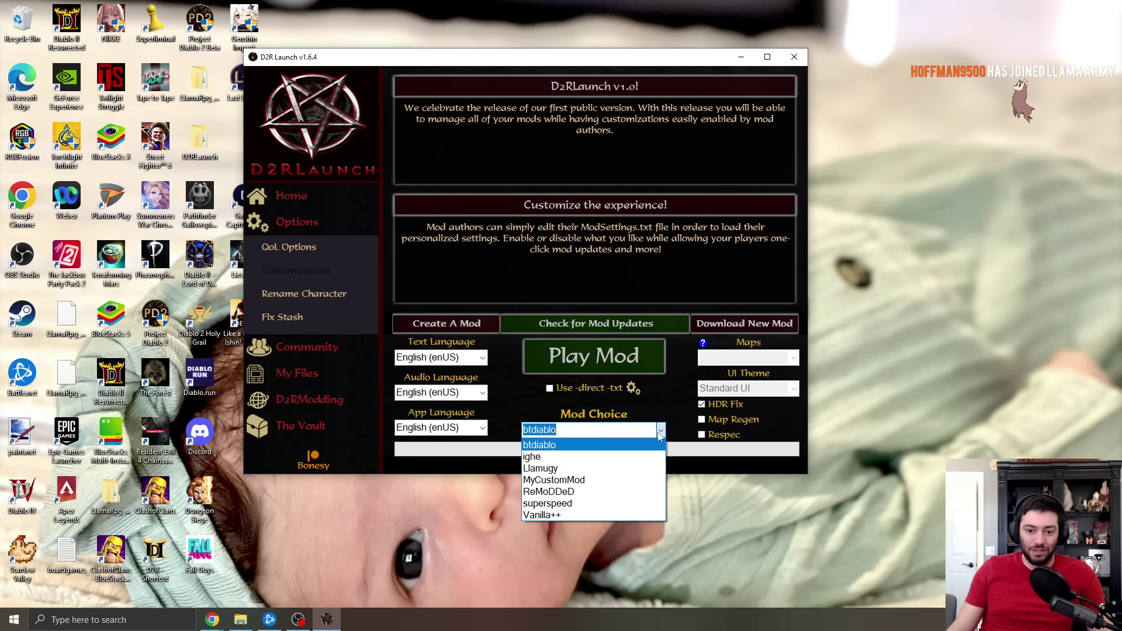
click(597, 491)
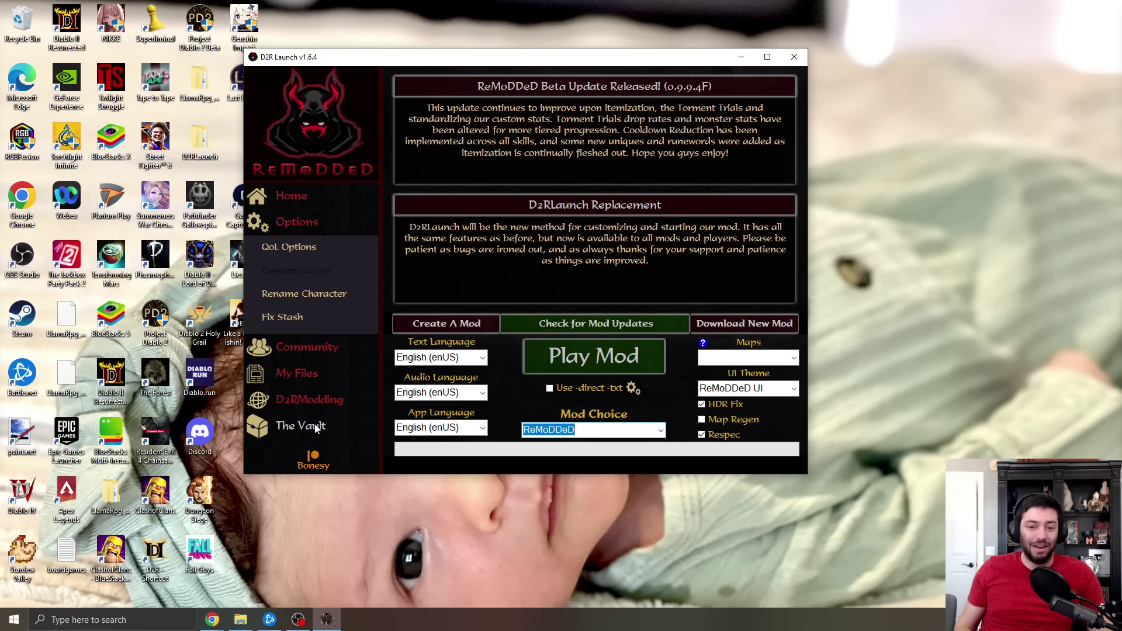
click(661, 430)
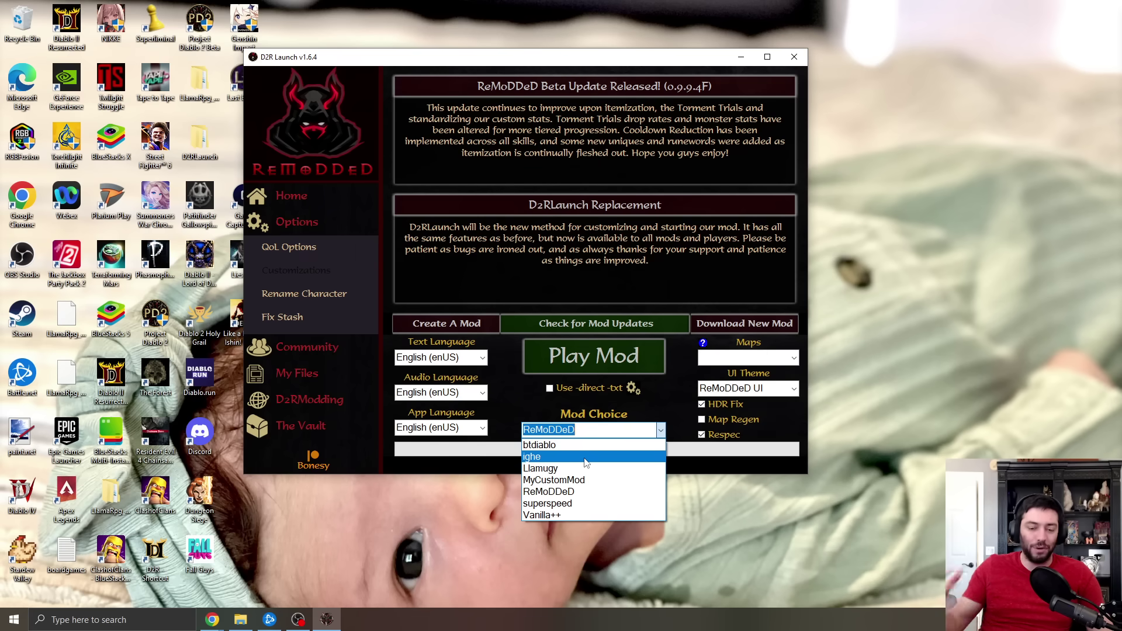
click(500, 383)
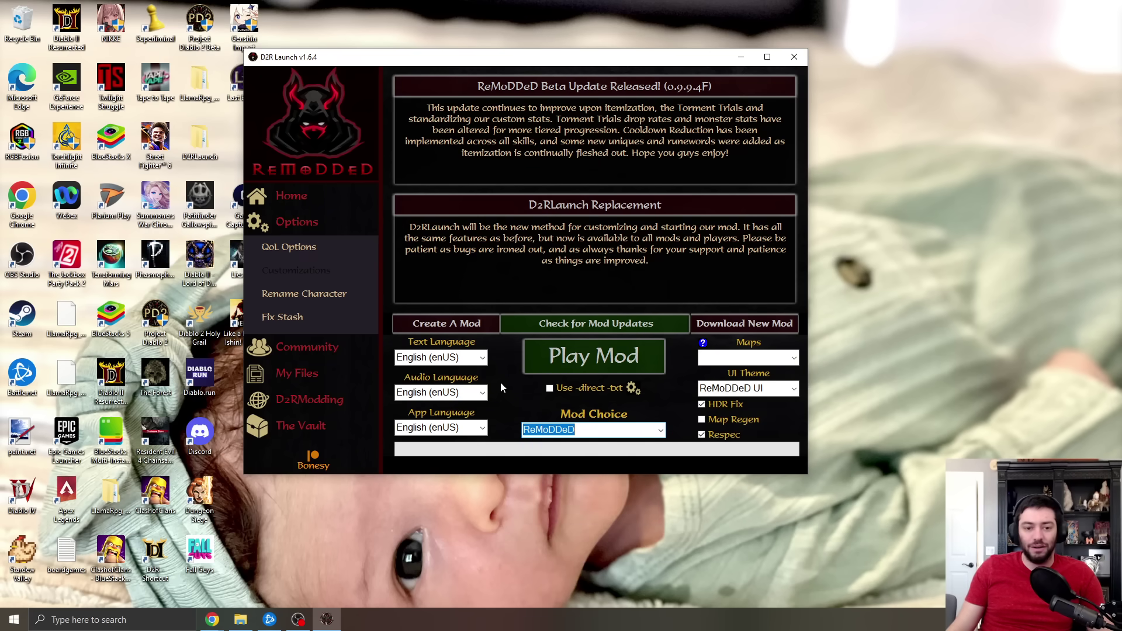
click(300, 426)
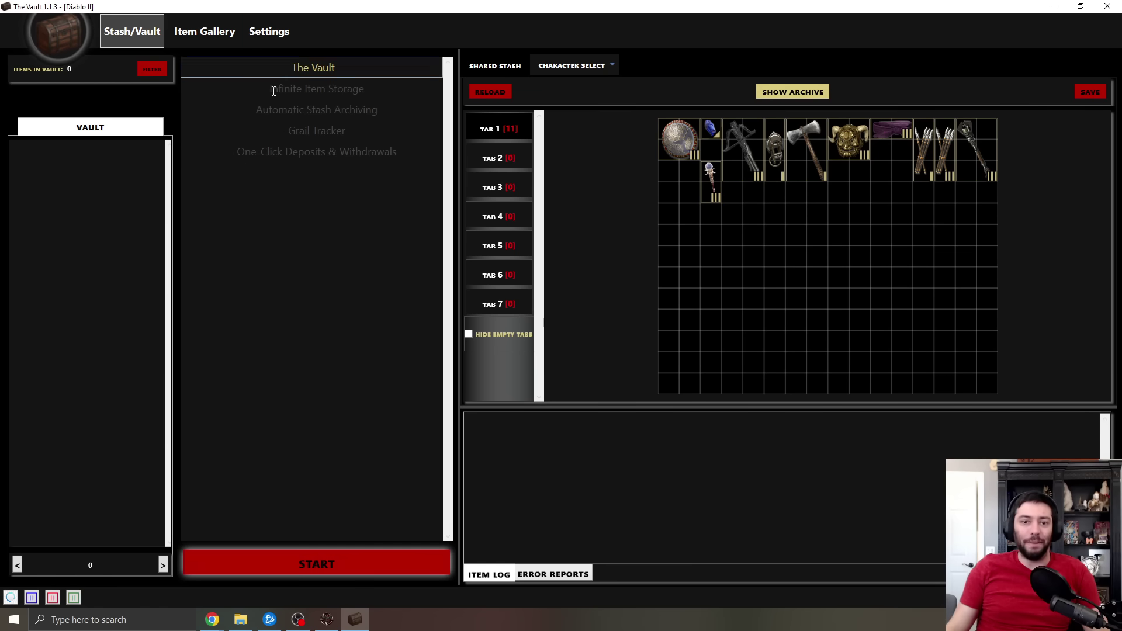
mouse_move(517, 102)
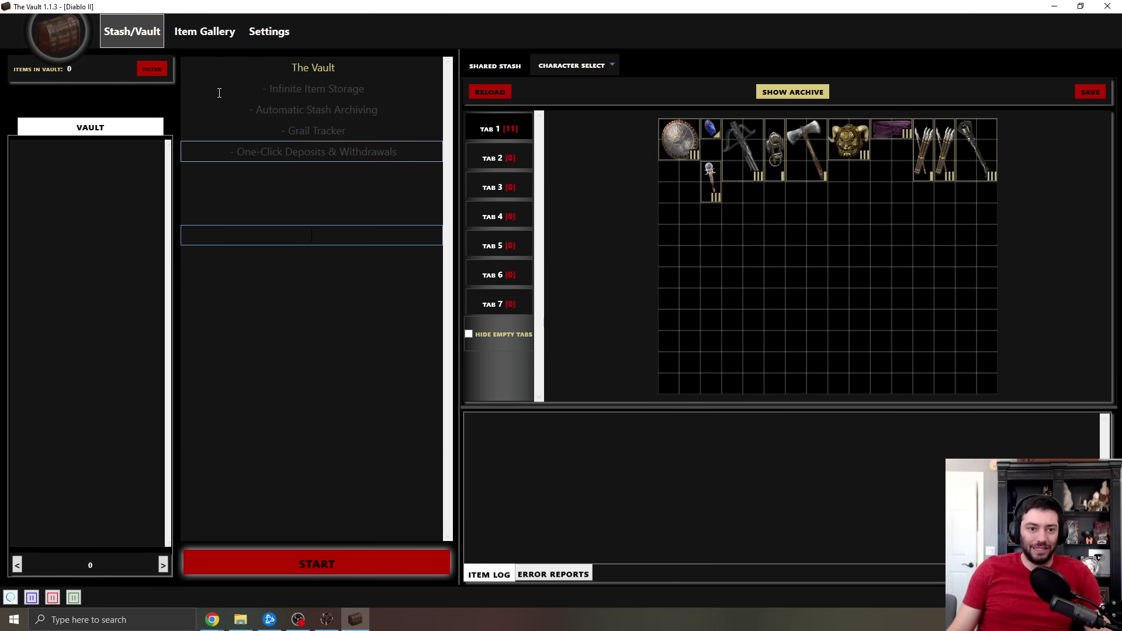
click(206, 35)
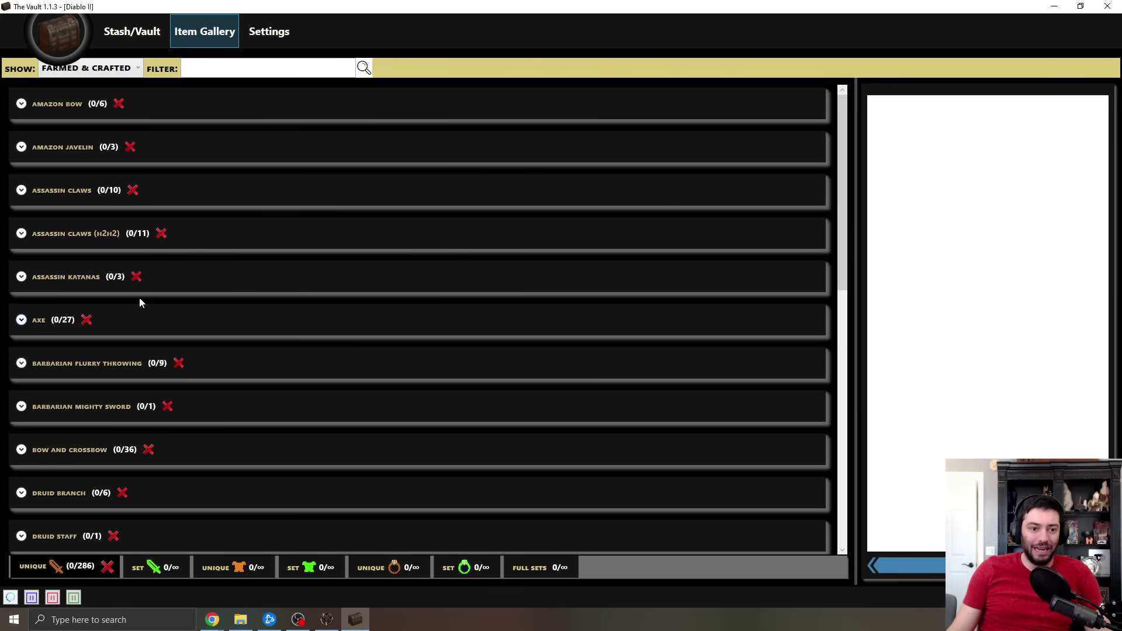
click(153, 567)
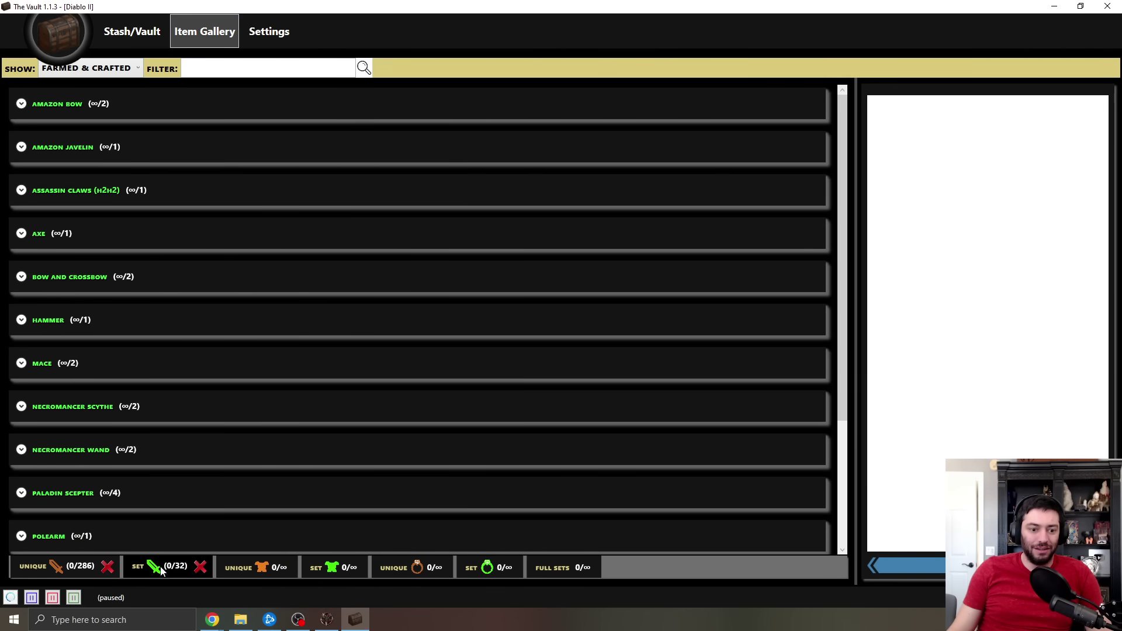
click(58, 566)
click(263, 568)
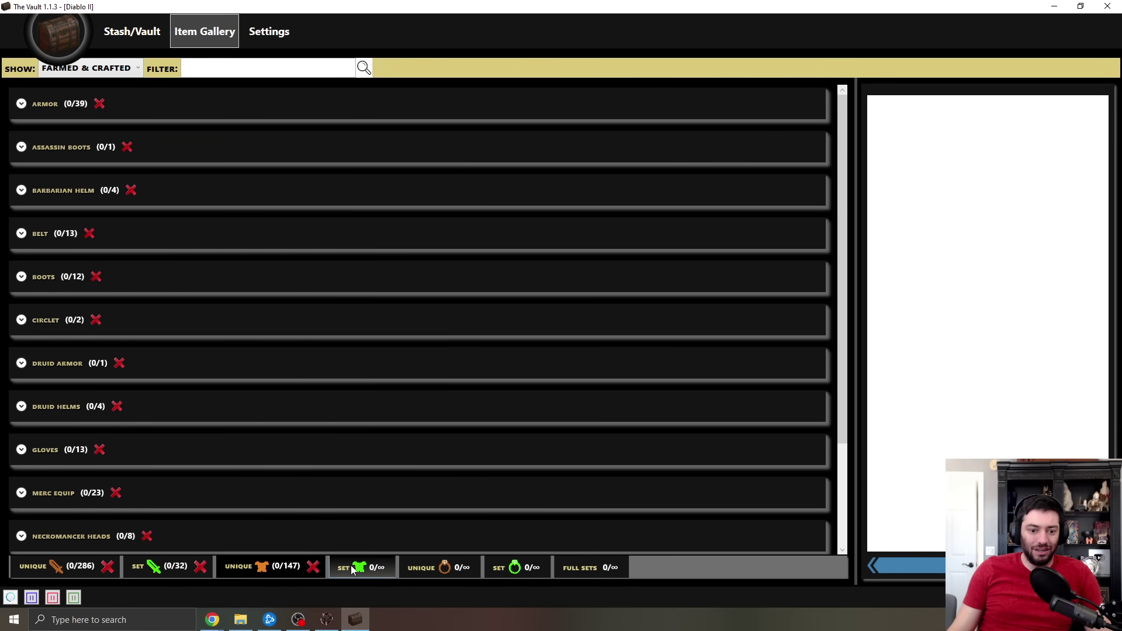
click(374, 575)
click(461, 576)
click(546, 575)
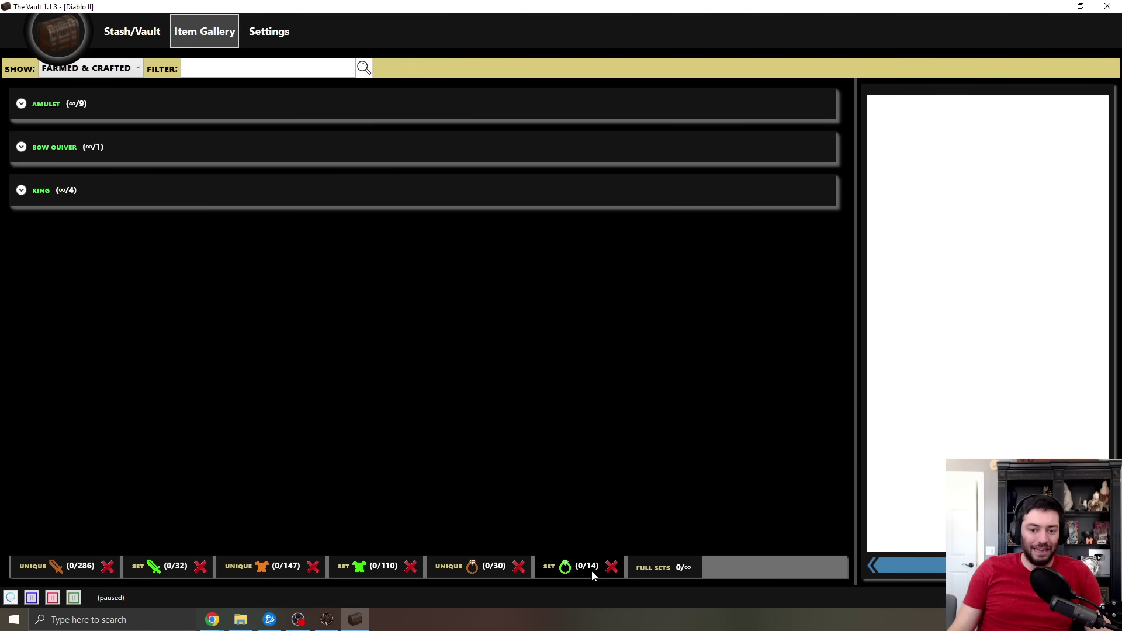
click(655, 570)
click(59, 568)
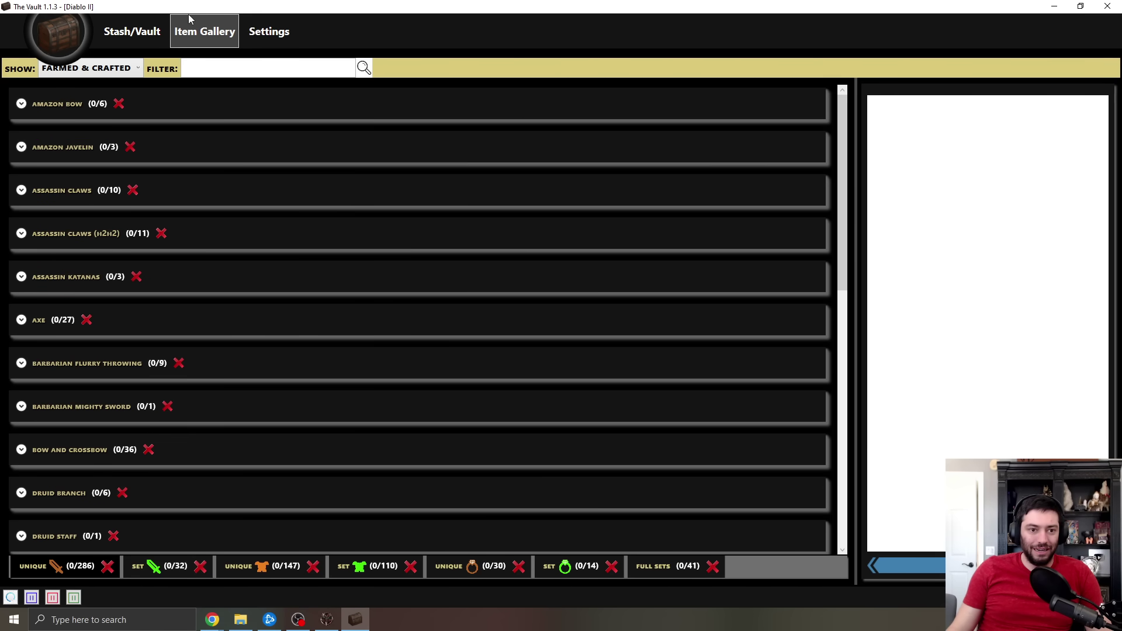
click(123, 33)
Step: Rearrange Tab 1's items: Alma Negra, the claw, Andariel's Visage, belt, javelins and Astreon's Iron Ward
click(685, 140)
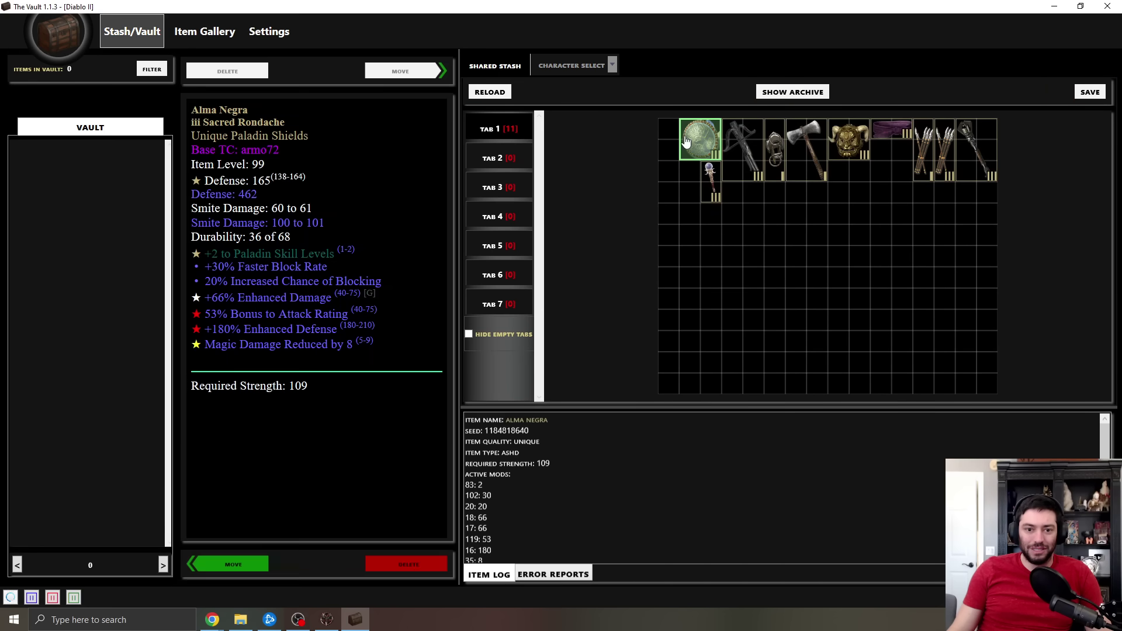
drag(685, 140, 742, 279)
click(783, 178)
drag(786, 182, 818, 292)
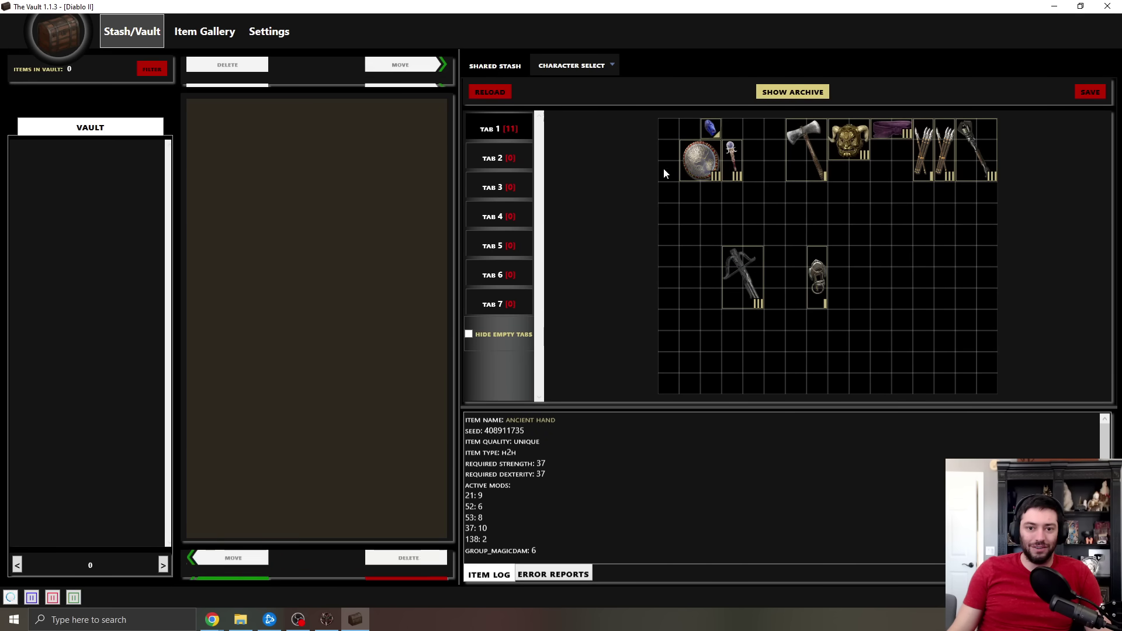
click(500, 156)
click(497, 130)
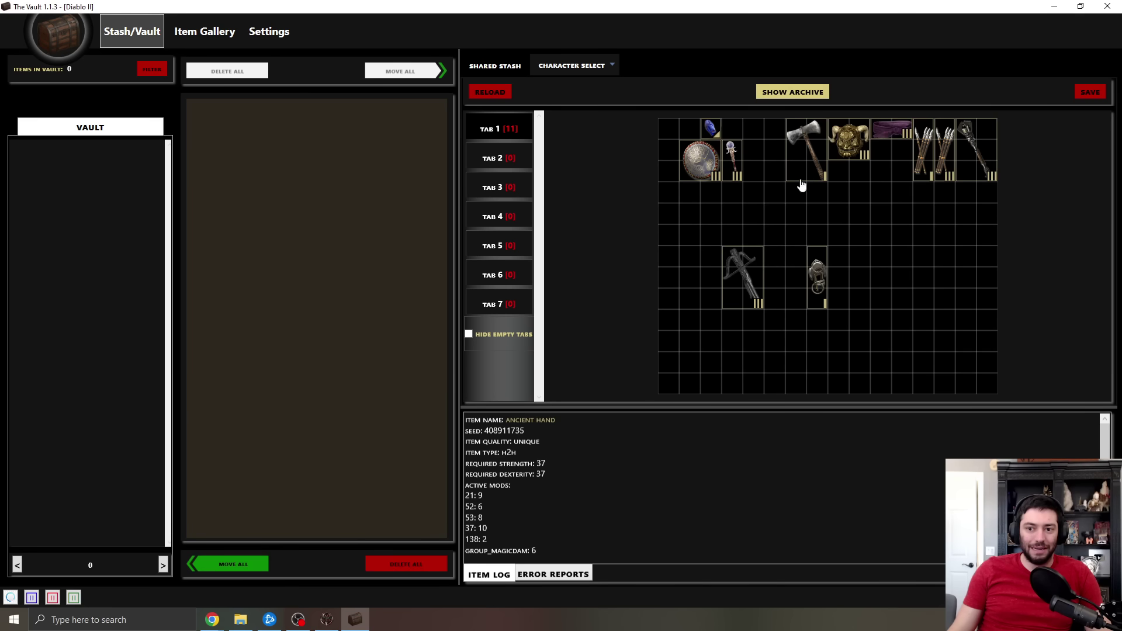
drag(834, 163, 807, 202)
drag(706, 171, 685, 234)
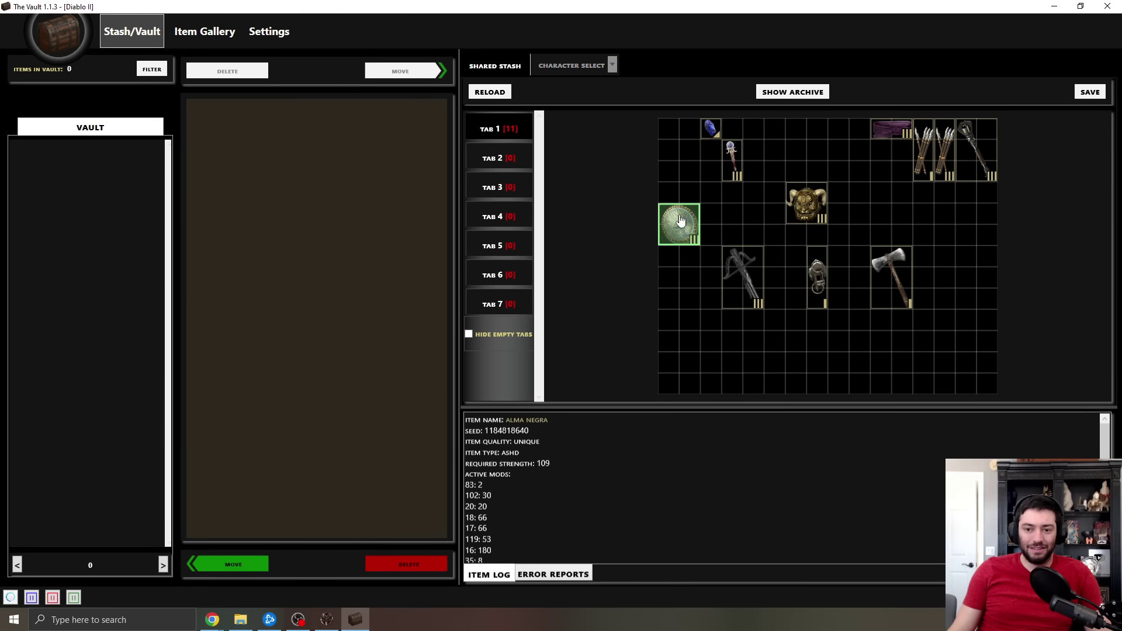
drag(891, 130, 828, 152)
drag(926, 131, 884, 194)
drag(945, 150, 945, 214)
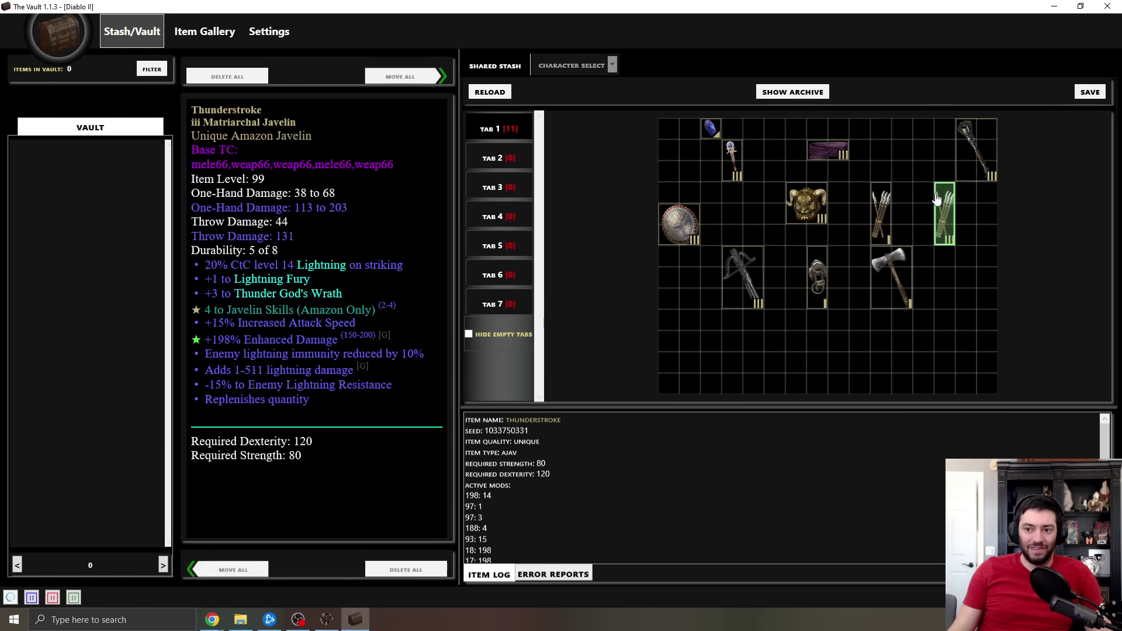
drag(982, 154, 961, 325)
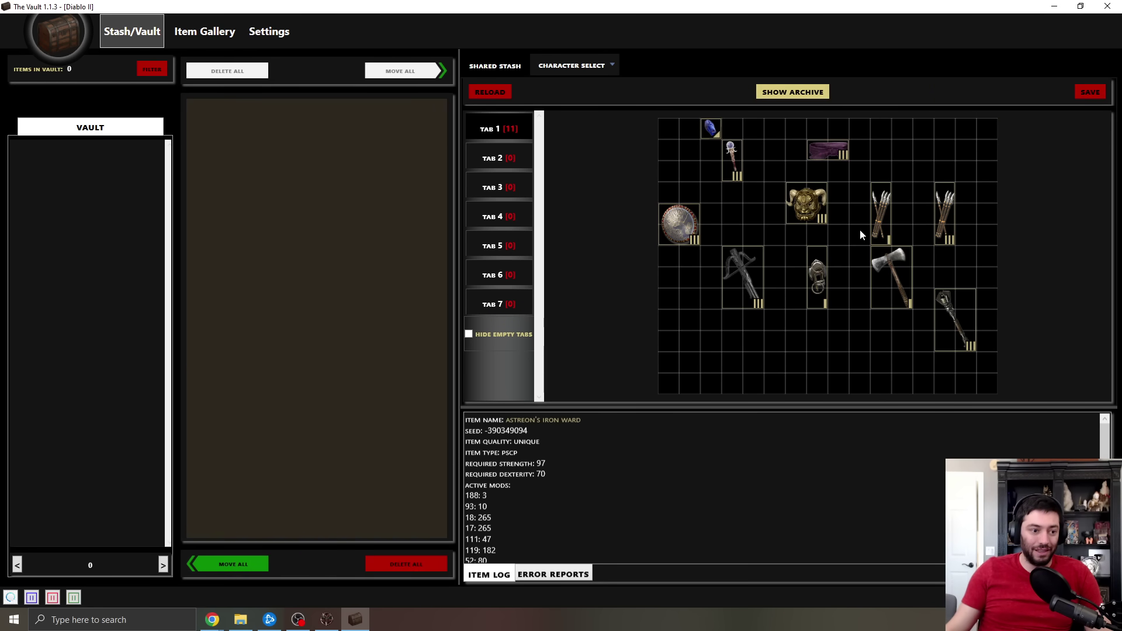
Step: Reload the shared stash from disk, checking the Item Gallery before and after
click(202, 34)
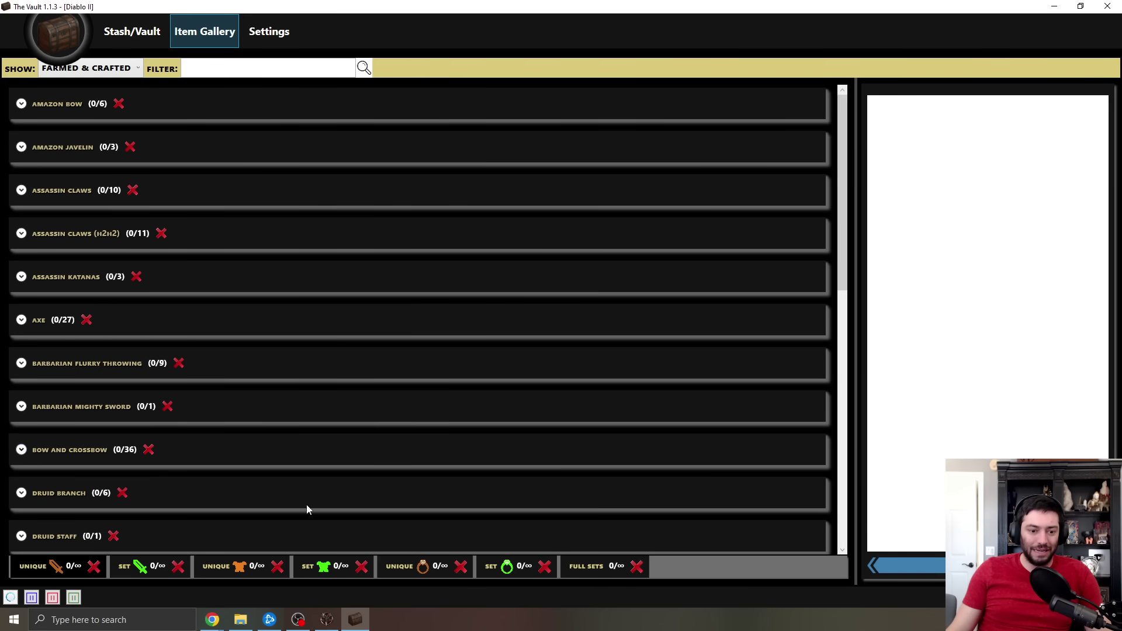
click(132, 32)
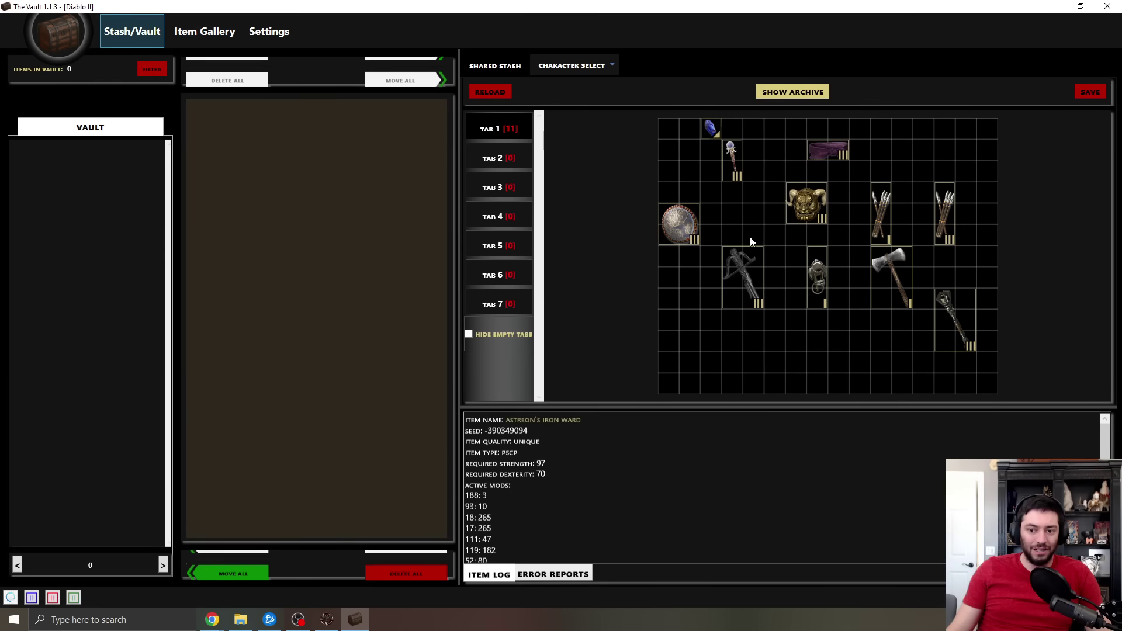
click(491, 93)
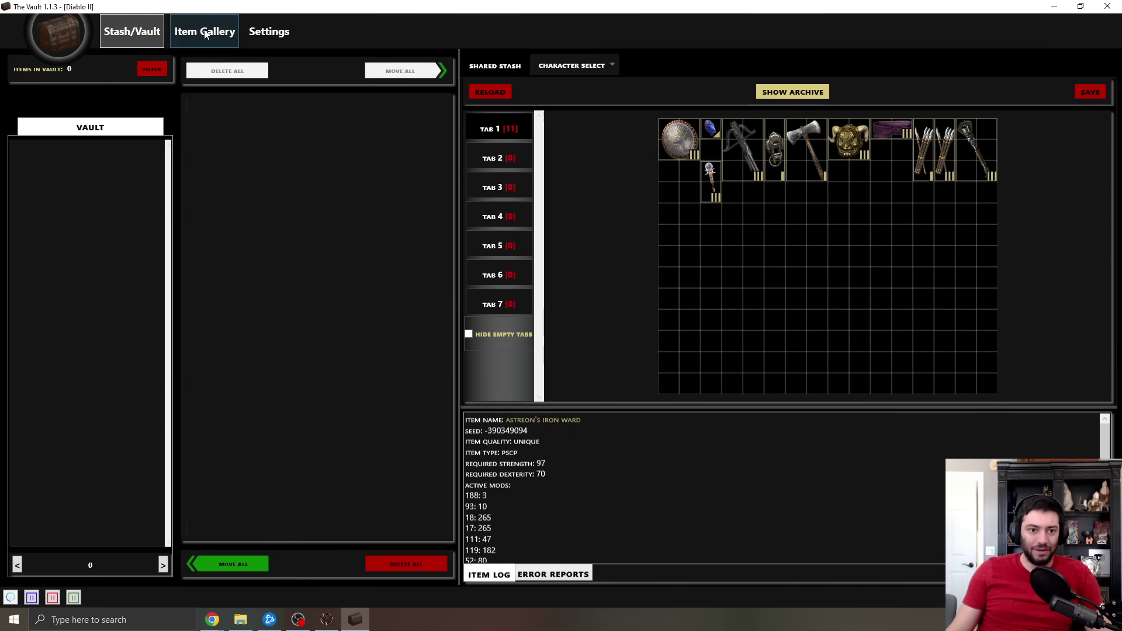
click(205, 34)
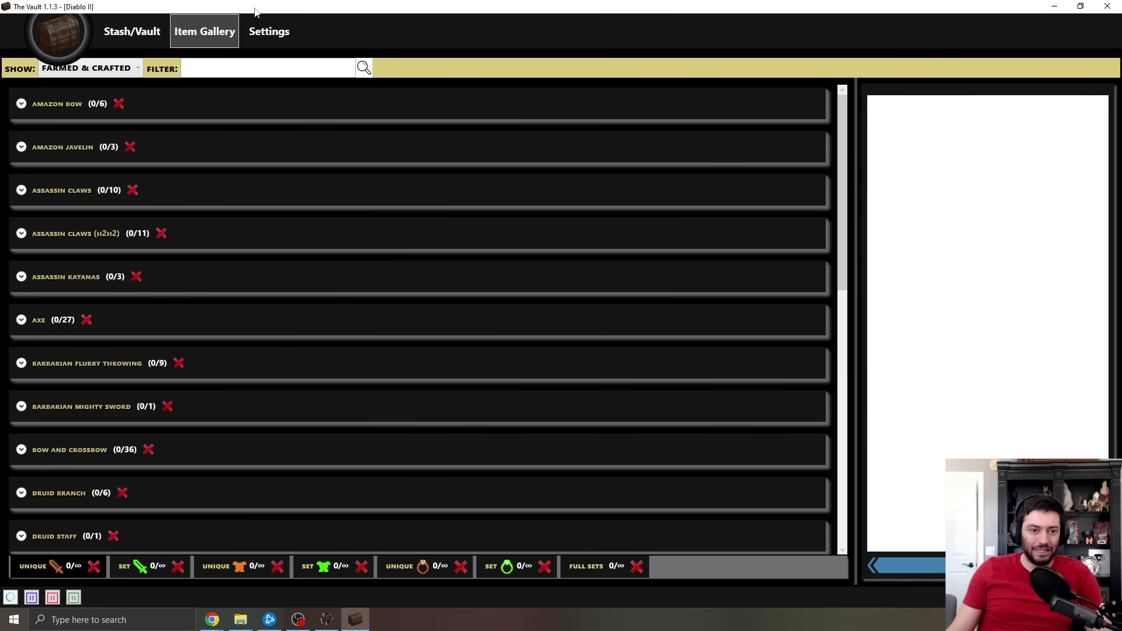
click(121, 32)
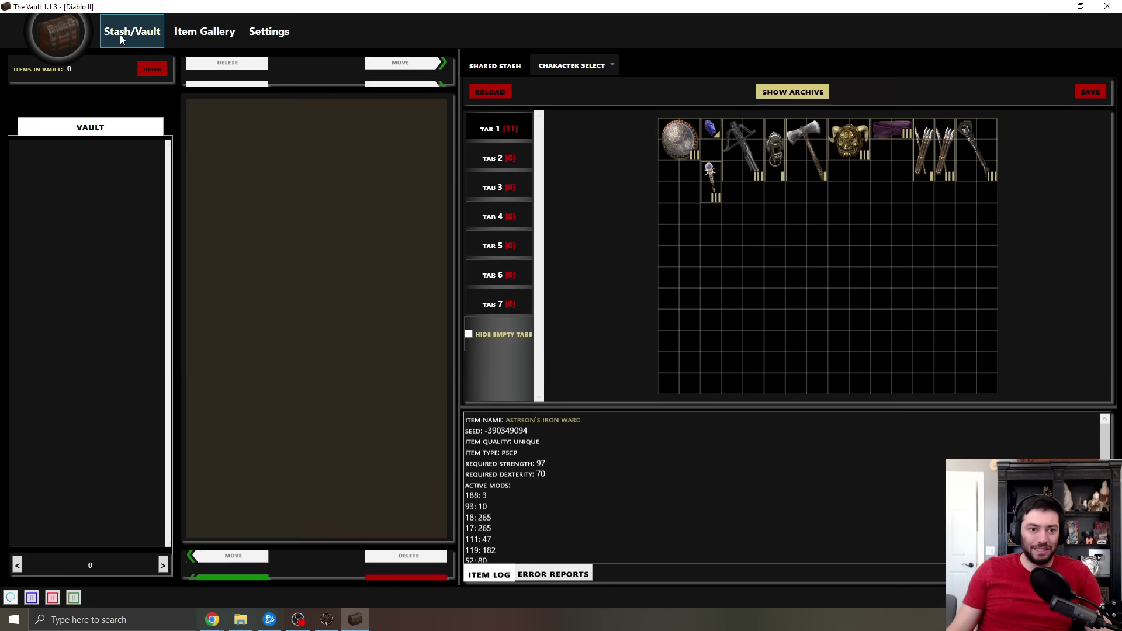
Step: Put the Alma Negra shield back top-left and Move All stash items to the vault
click(659, 147)
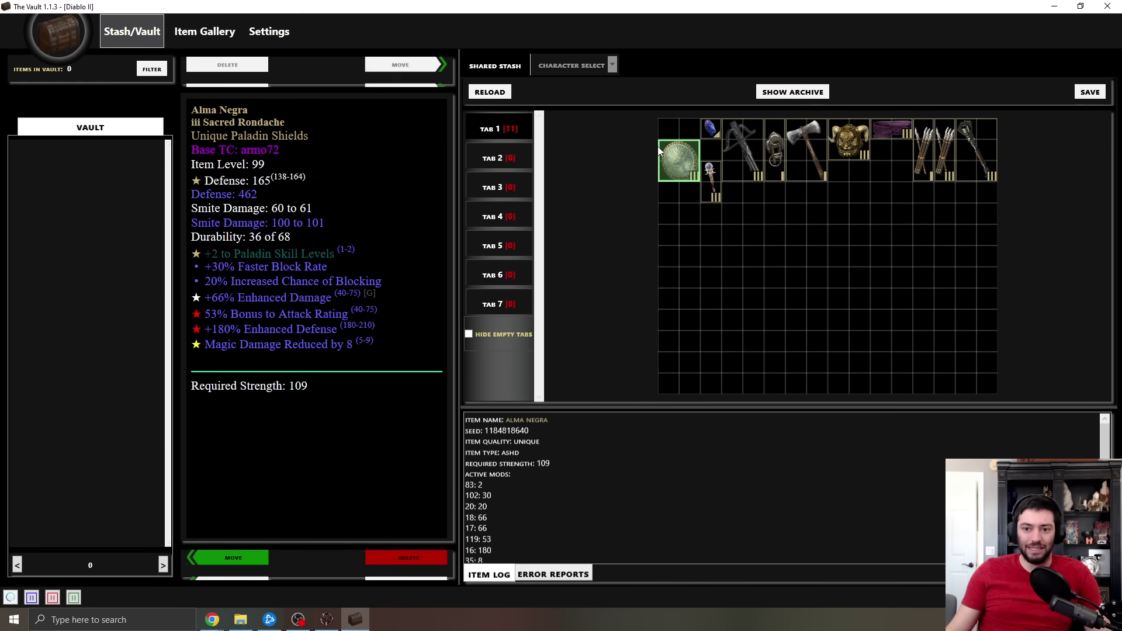
drag(669, 153, 672, 134)
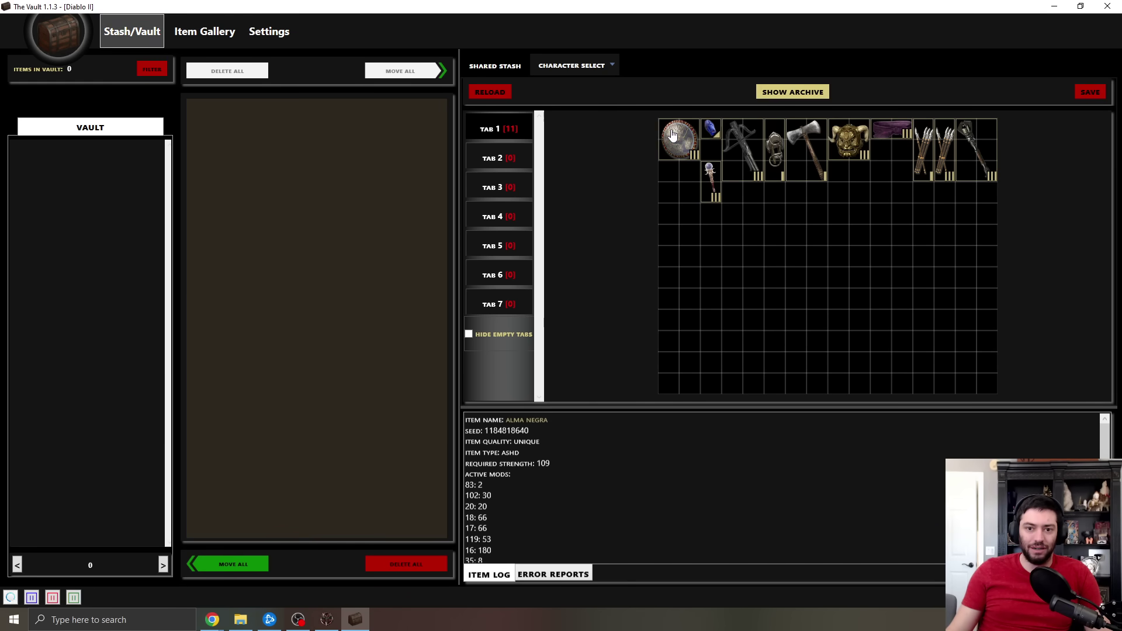
click(231, 564)
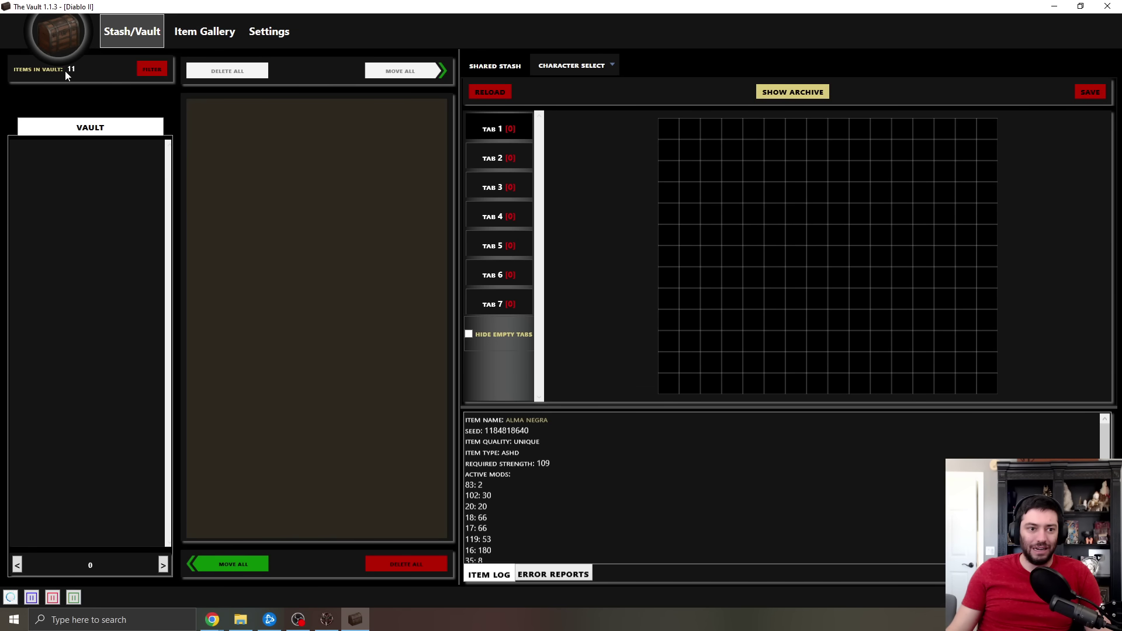
Step: Browse the Item Gallery's set and unique weapon filters, then return to Stash/Vault
click(208, 35)
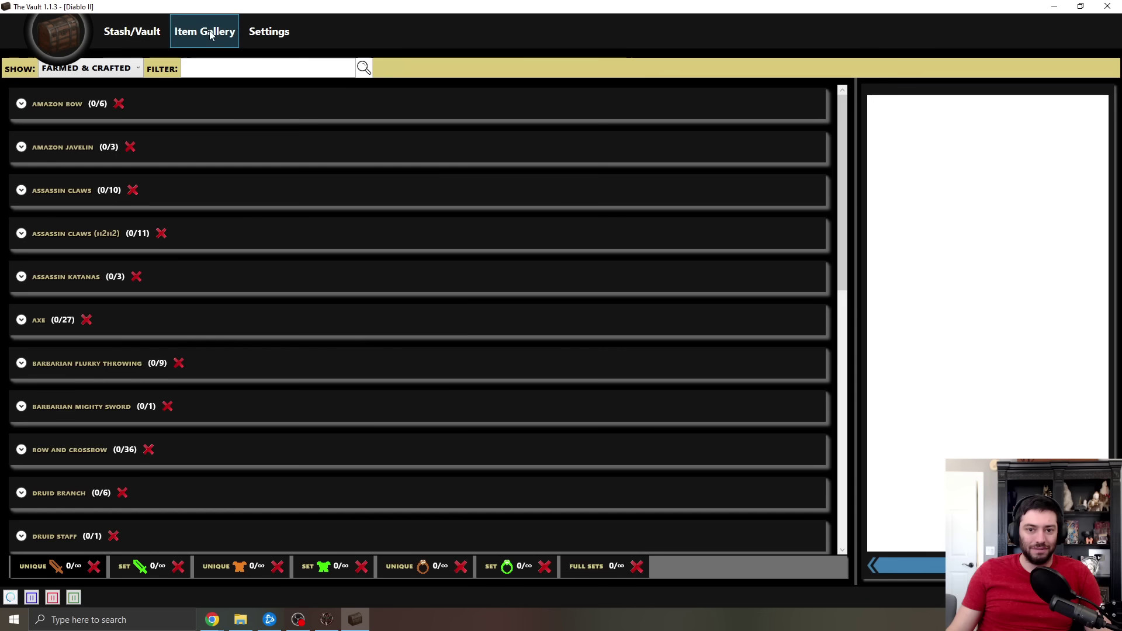
click(147, 574)
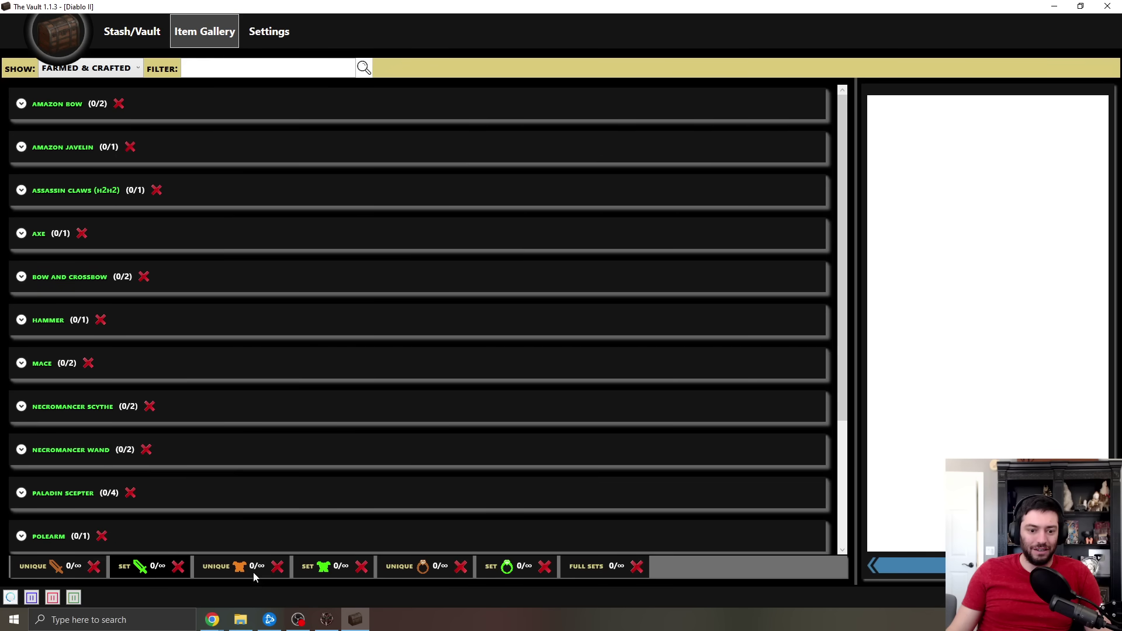
click(321, 576)
click(311, 560)
click(155, 578)
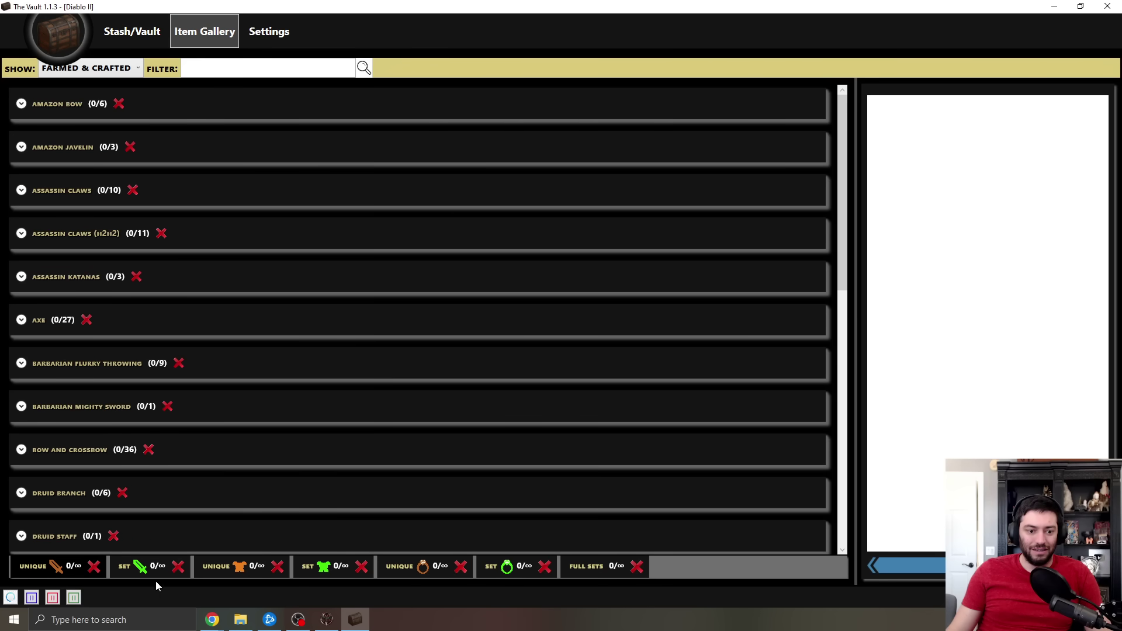
click(132, 33)
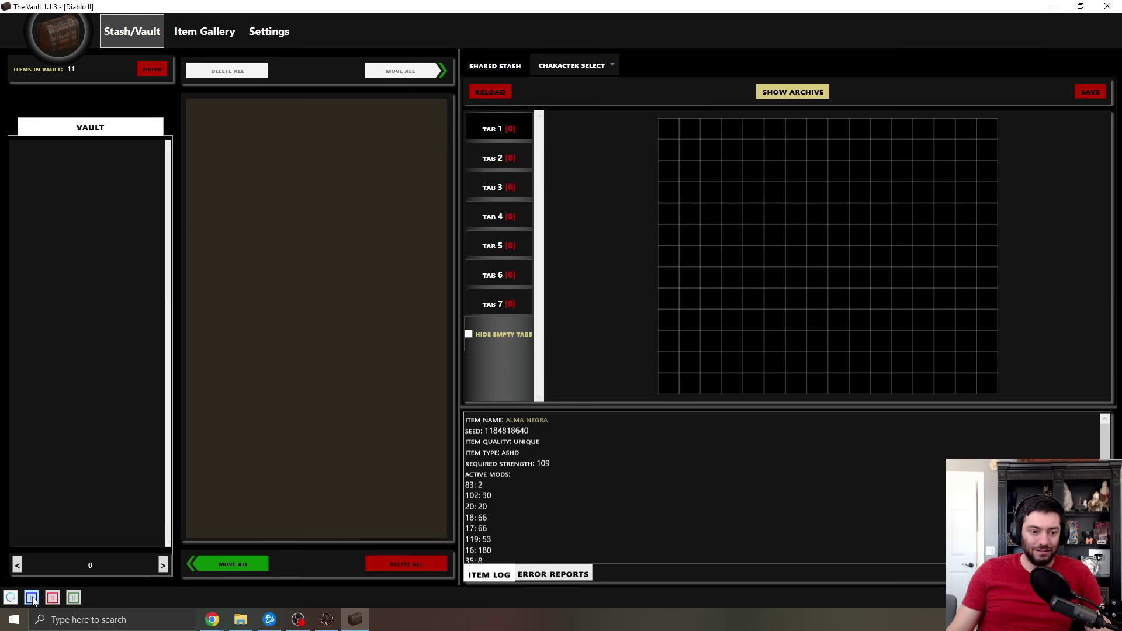
Step: Open and close the vault Filter panel, then visit Settings and the Item Gallery
click(151, 69)
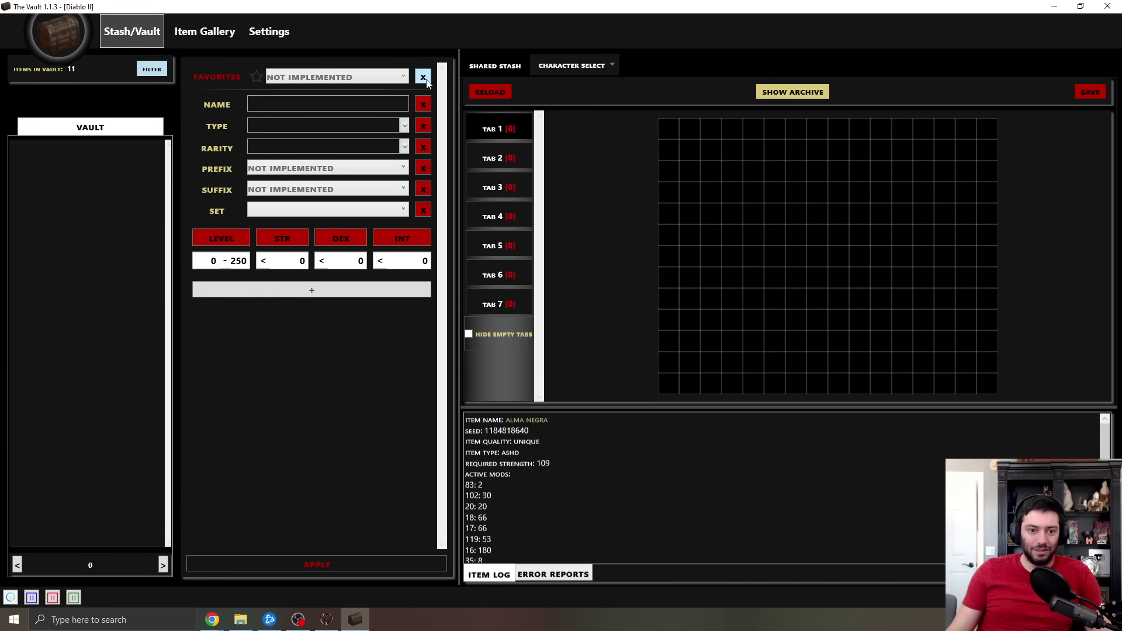
click(152, 69)
click(204, 32)
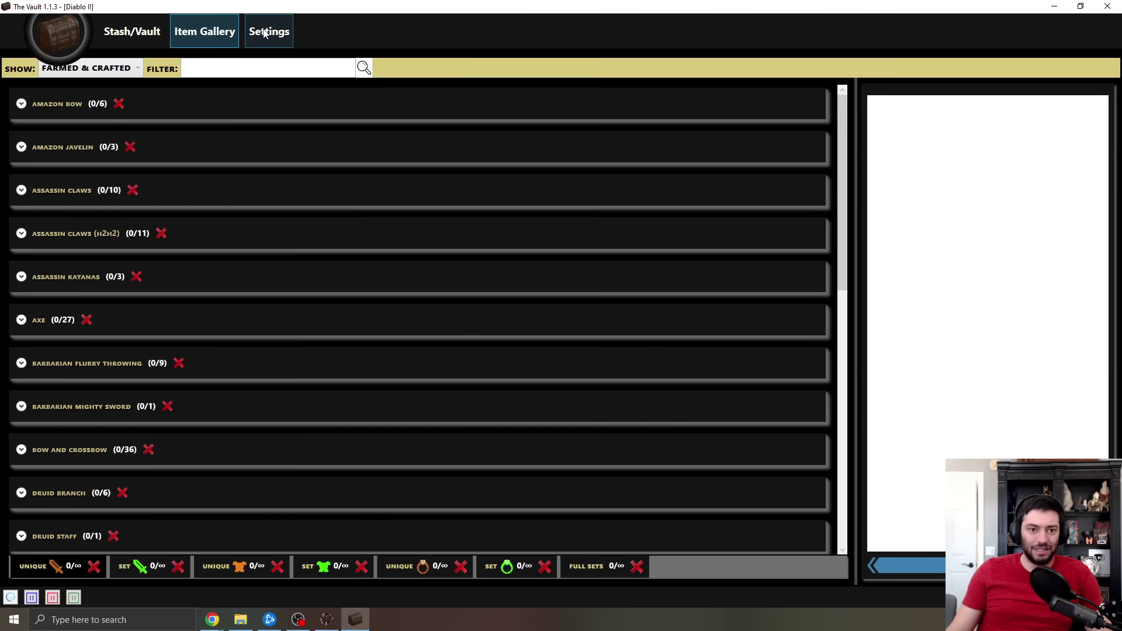
click(256, 33)
click(204, 31)
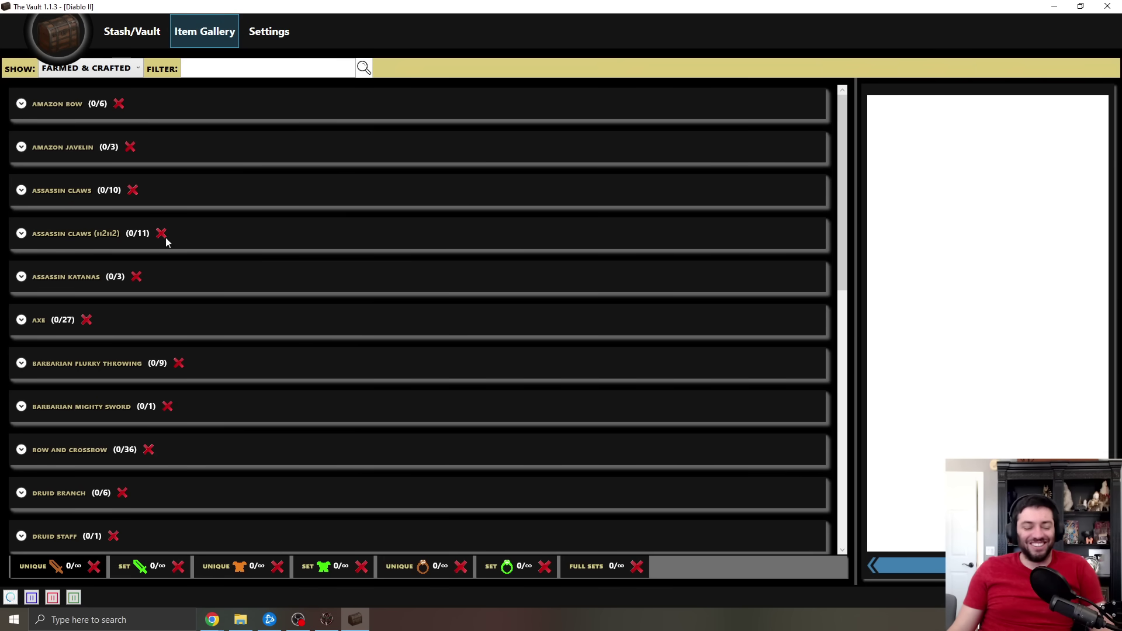
Step: Toggle Assassin Claws, relaunch The Vault from D2RLaunch and reopen the Item Gallery
click(24, 237)
click(23, 236)
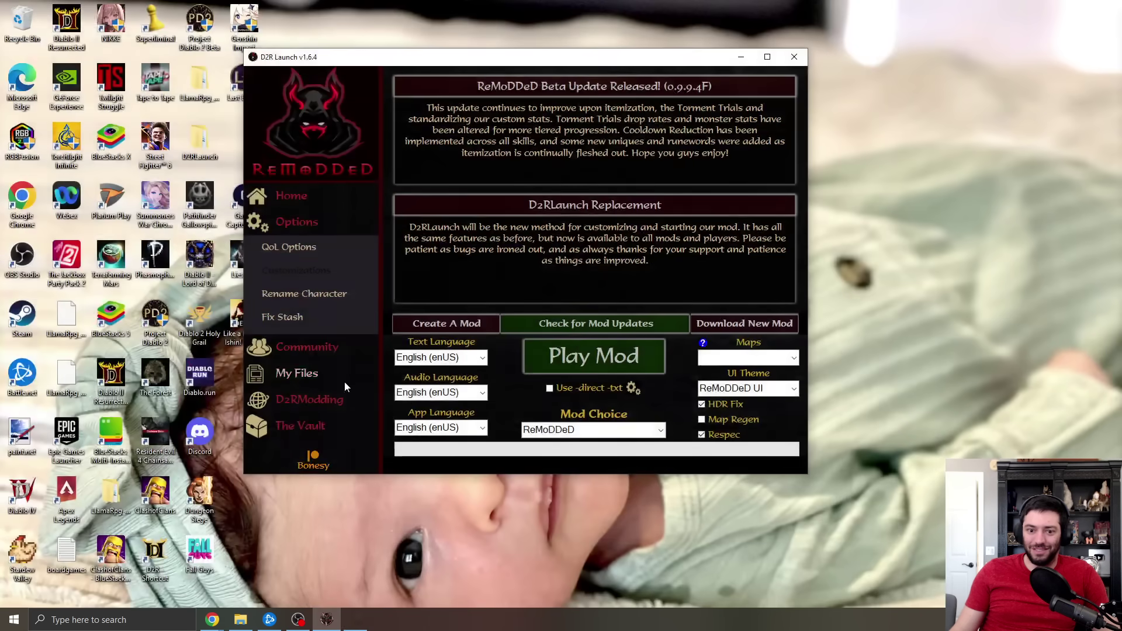
click(299, 430)
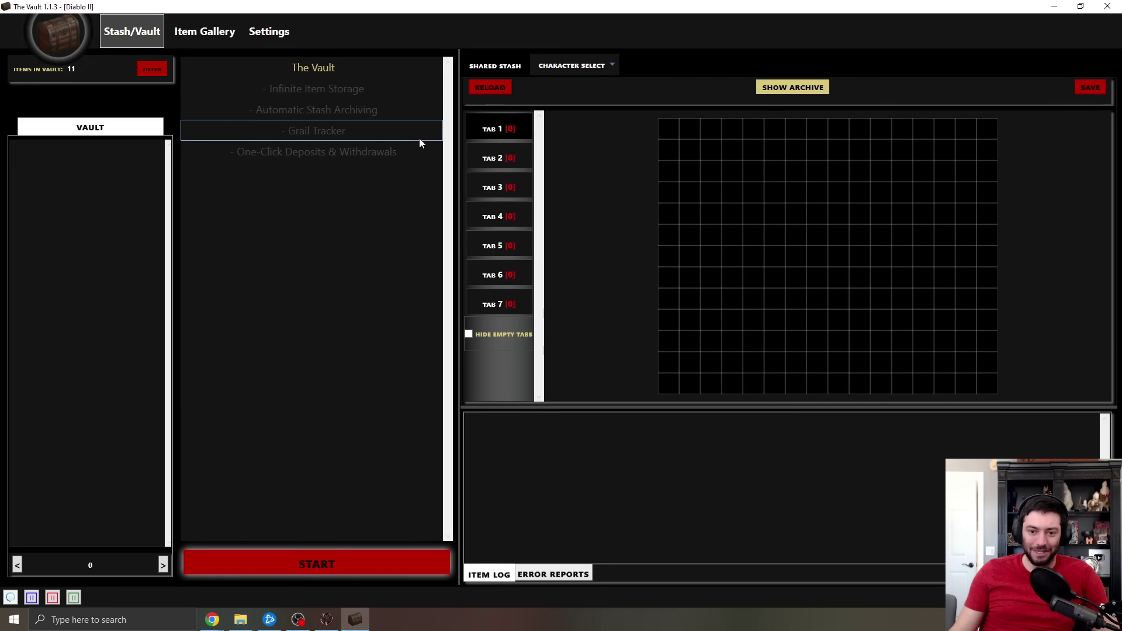
click(204, 31)
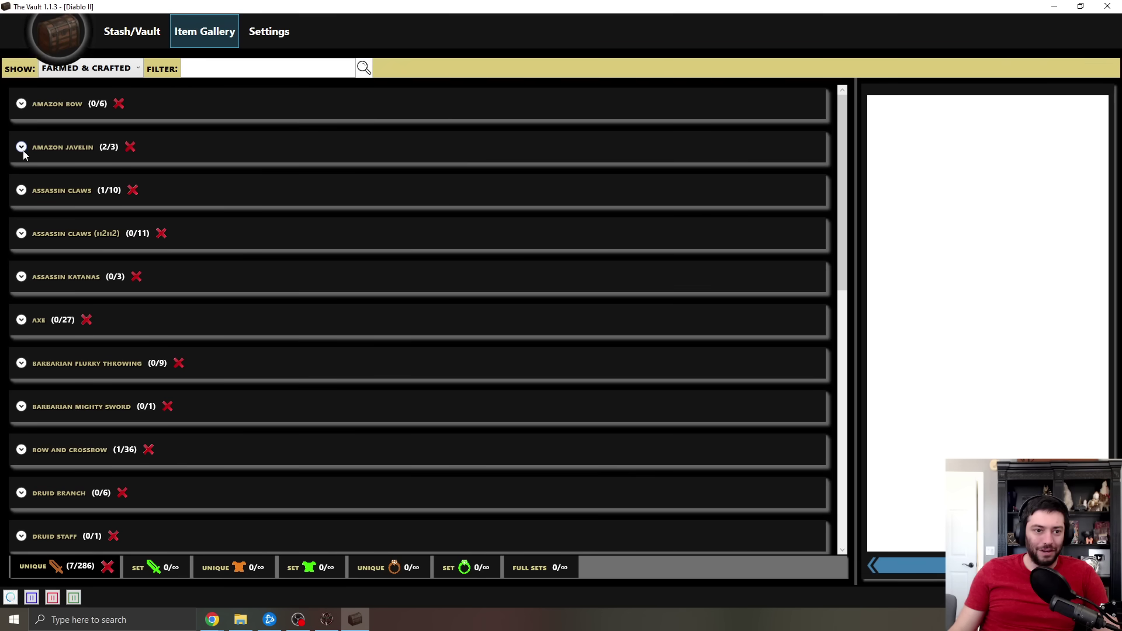
Step: View the Skovos Striker javelin's stats from Amazon Javelin, then Play Mod in D2RLaunch
click(44, 149)
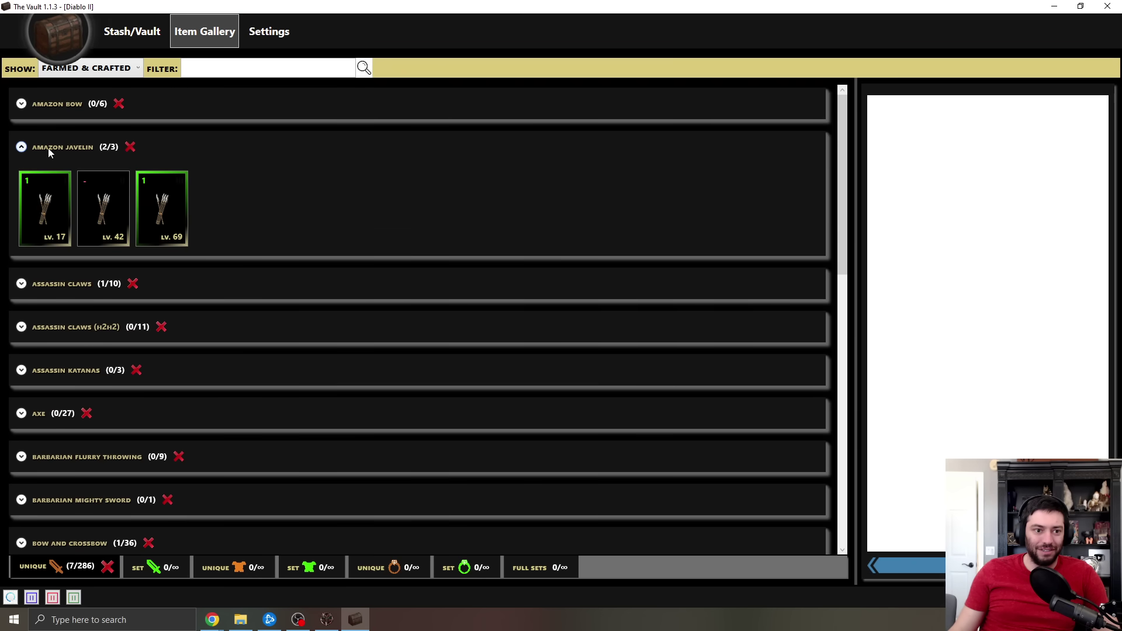
click(55, 216)
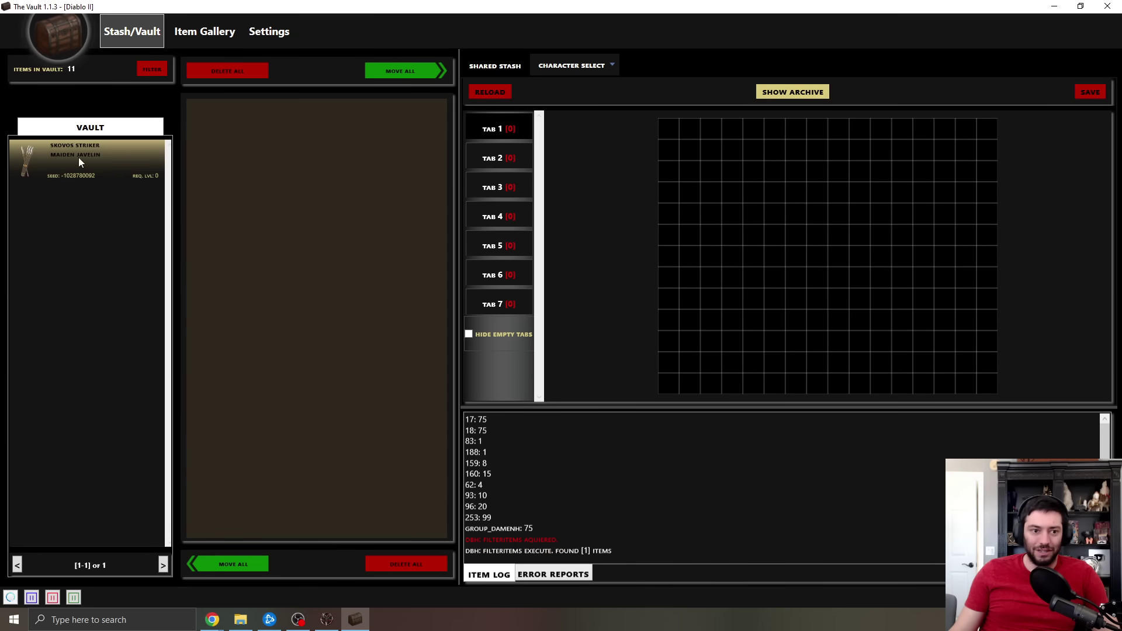
click(83, 155)
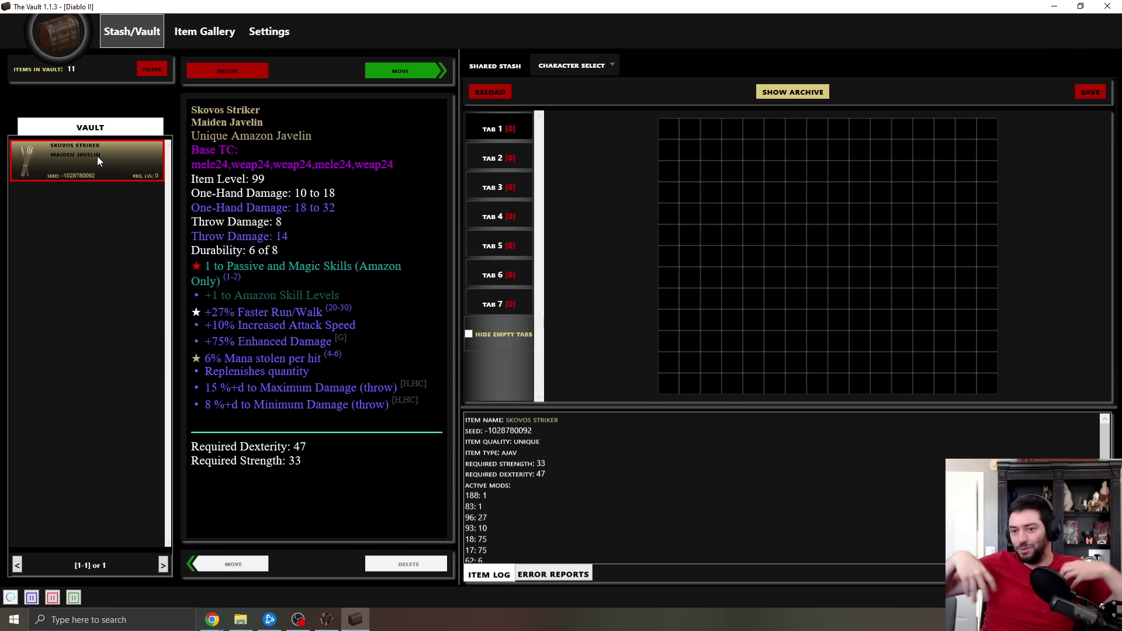
click(327, 619)
click(615, 359)
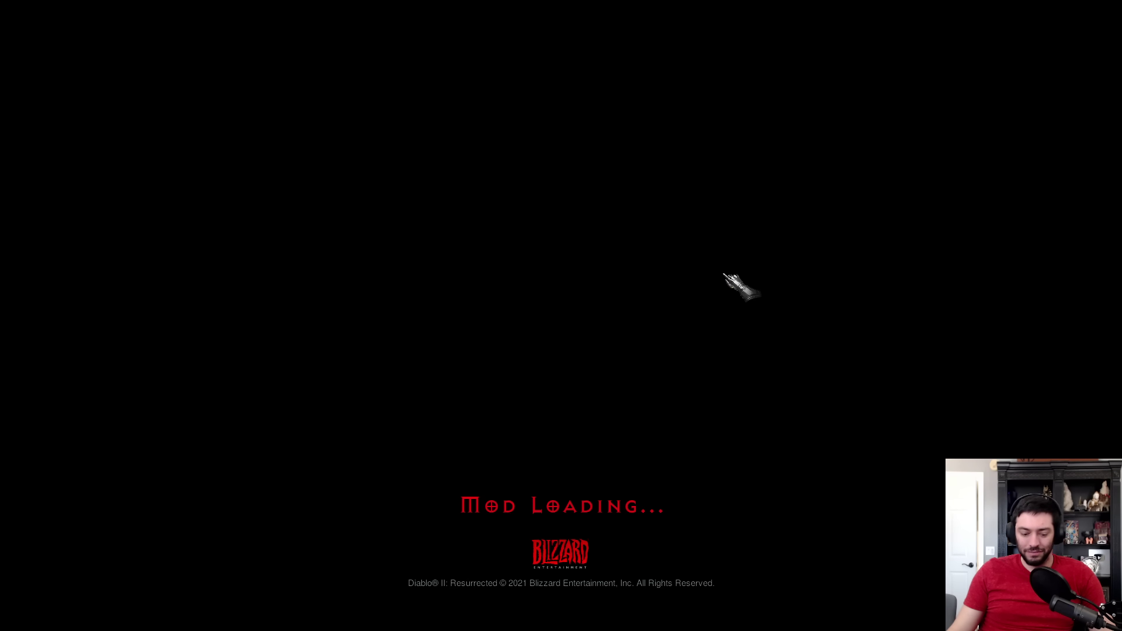
Step: Enter a Hell game, check the stash's Shared tab is empty, then Save and Exit
click(739, 283)
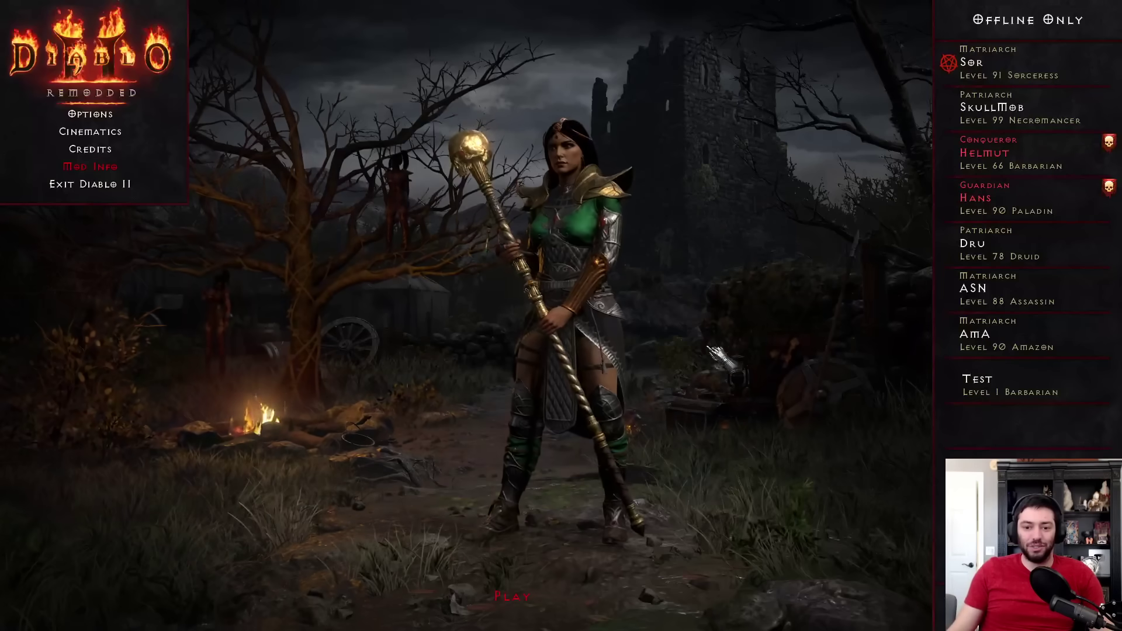
double_click(1004, 63)
click(561, 338)
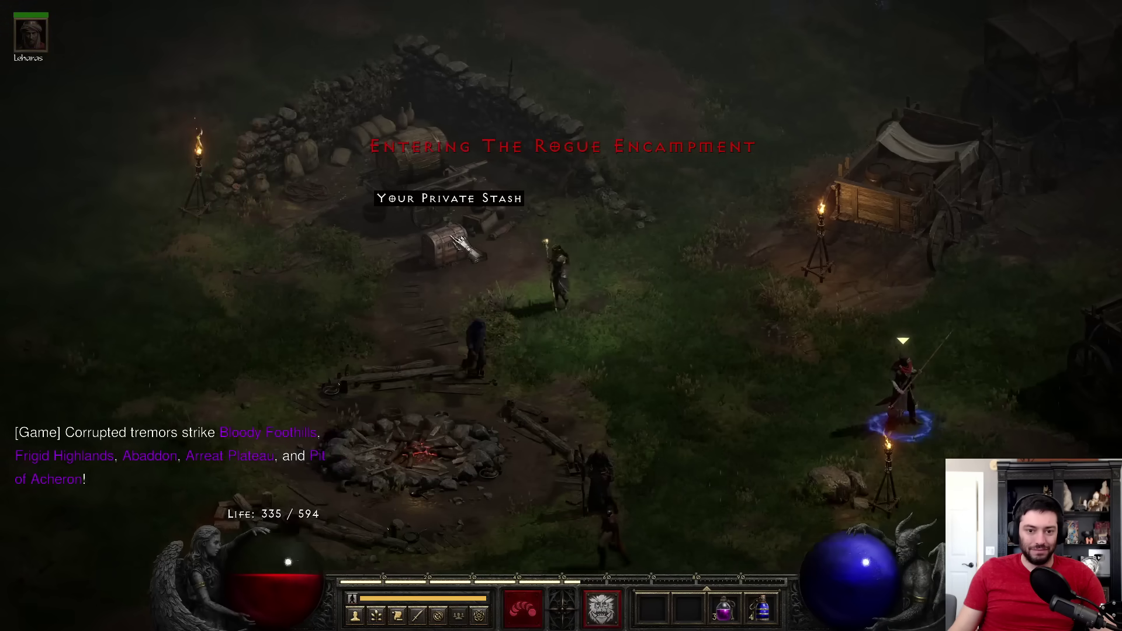
click(467, 263)
click(105, 59)
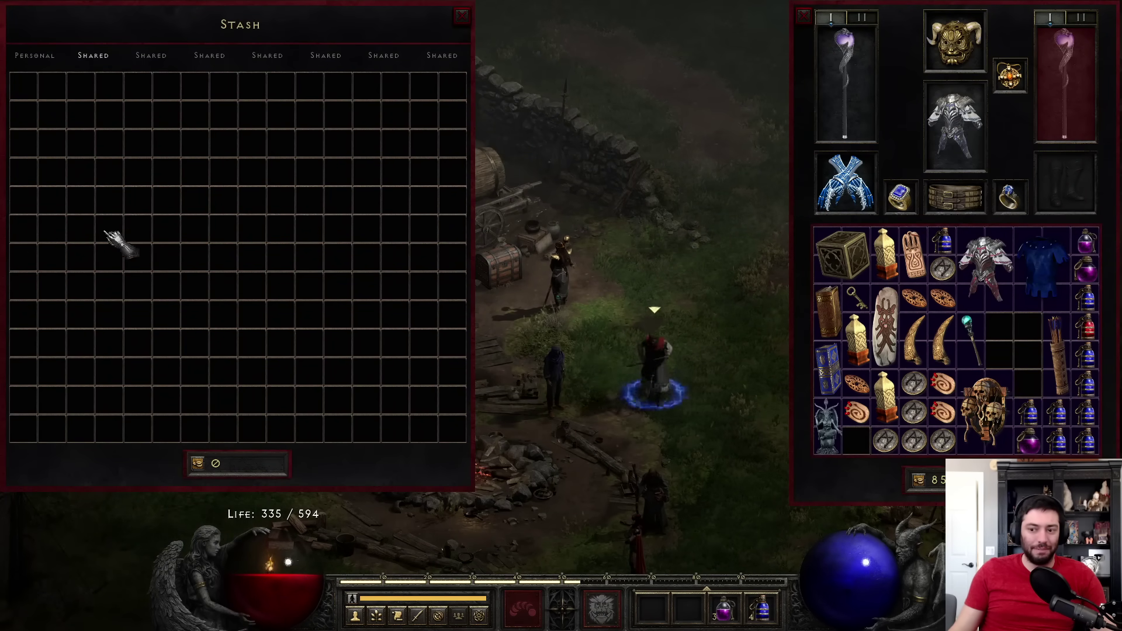
key(Escape)
key(Escape)
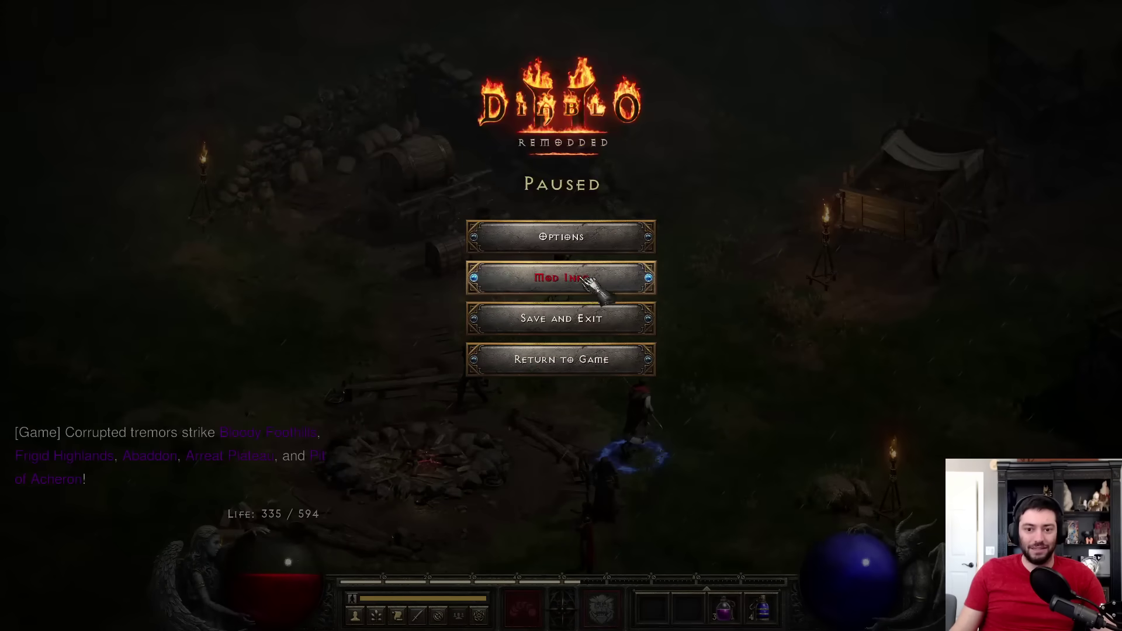
click(613, 317)
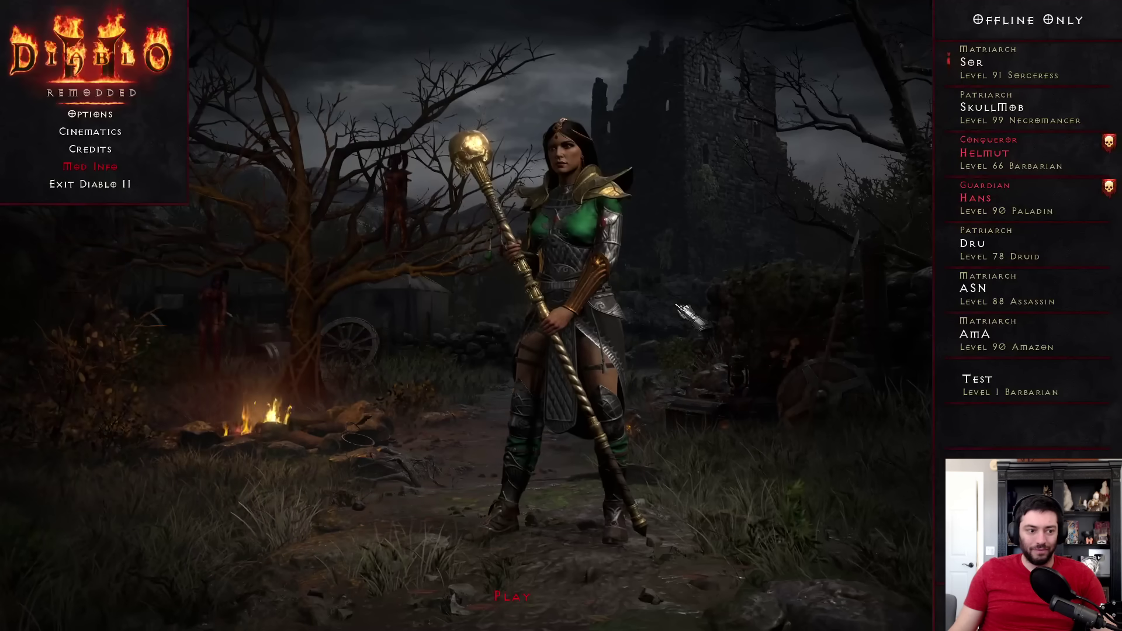
Step: Dismiss The Vault's active-files warning and quit Diablo II
key(alt+Tab)
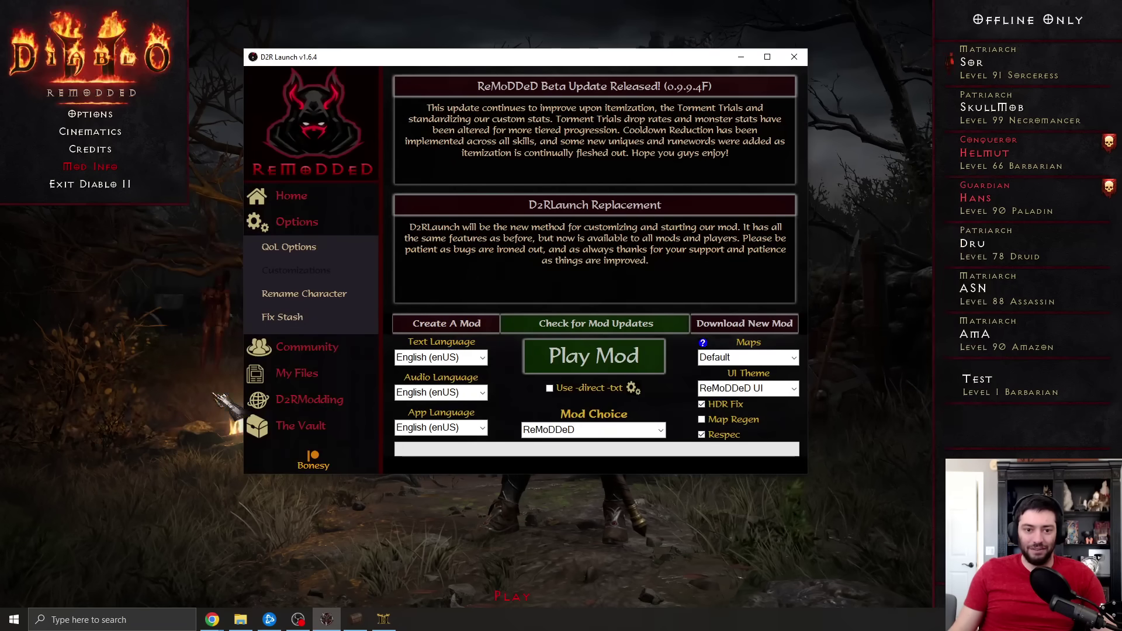
key(alt+Tab)
key(alt+Tab)
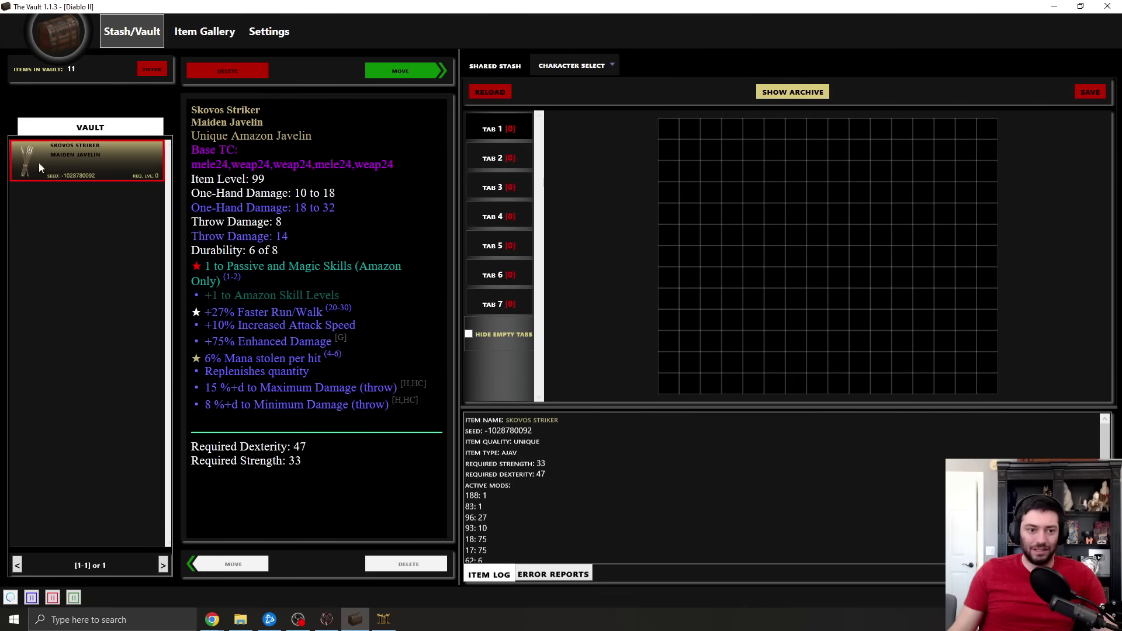
click(418, 69)
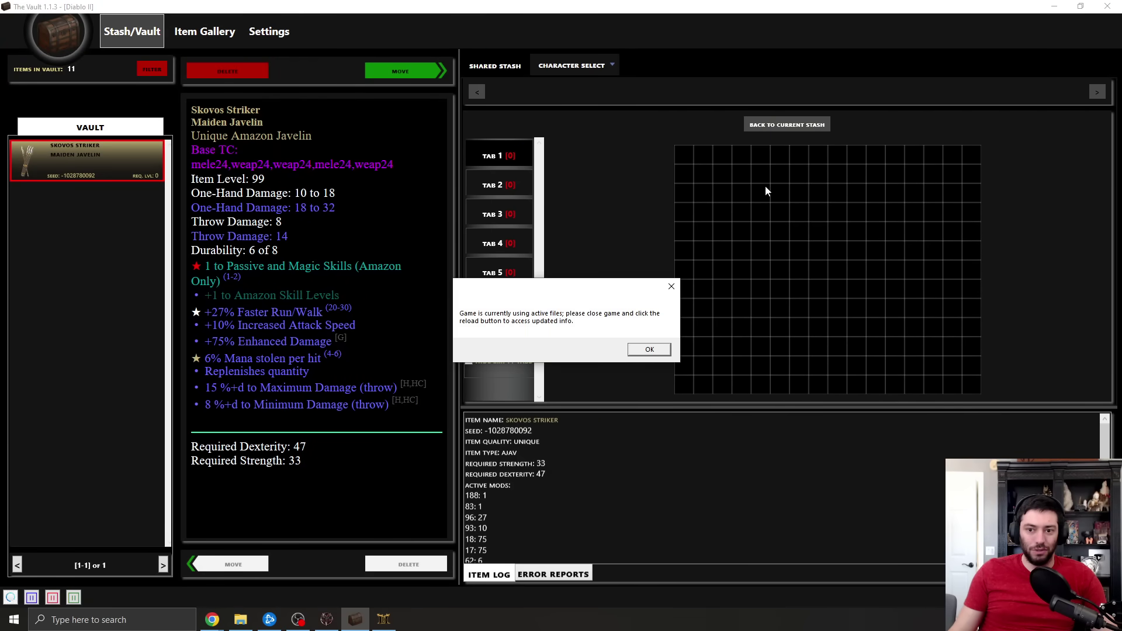
click(649, 349)
key(alt+Tab)
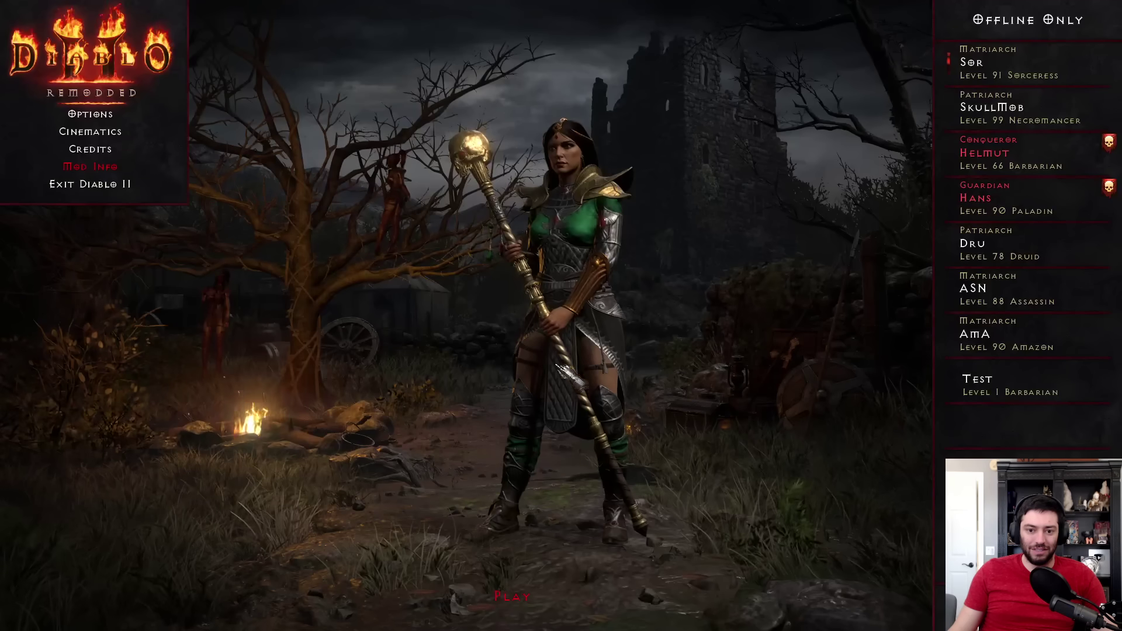
key(Escape)
click(513, 353)
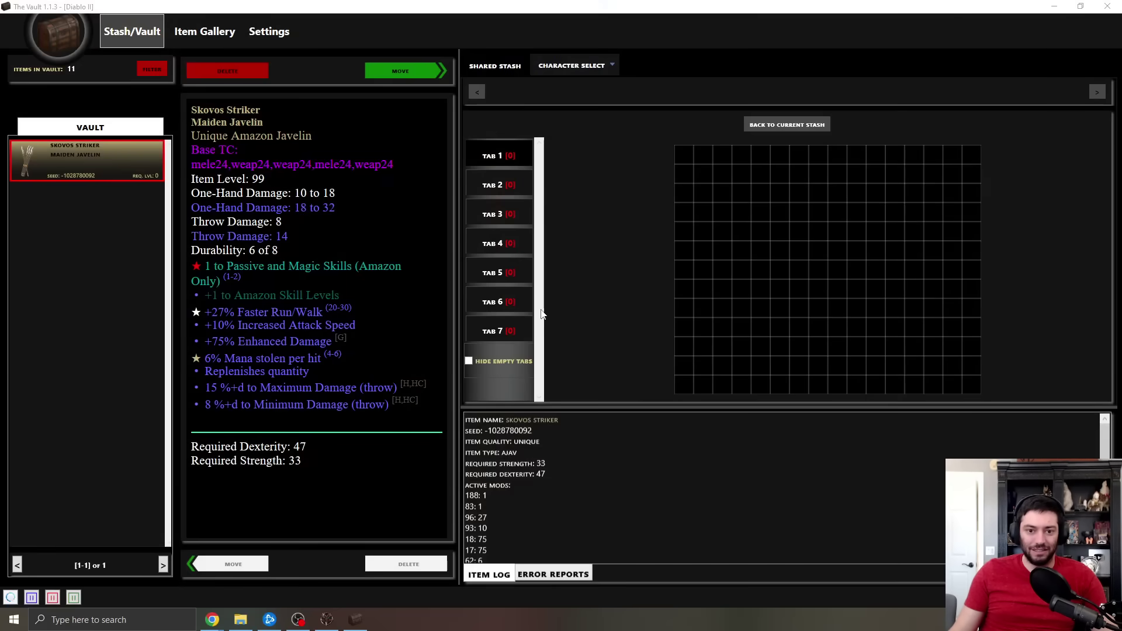
Step: Retry moving the javelin, dismiss the warning again, then close and relaunch The Vault
click(399, 71)
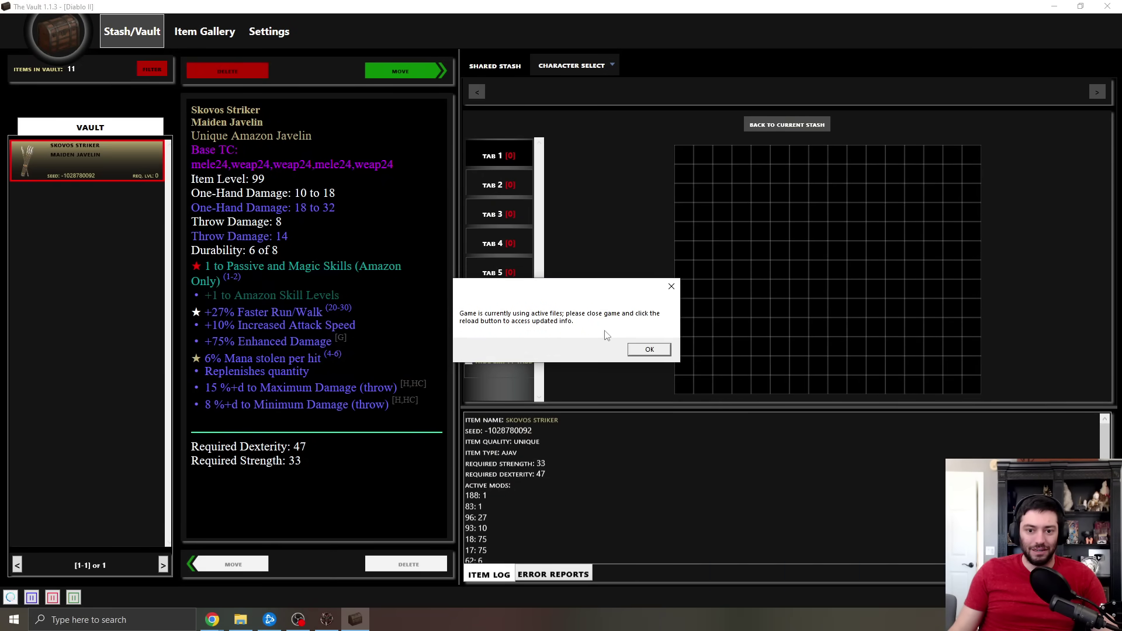
click(648, 349)
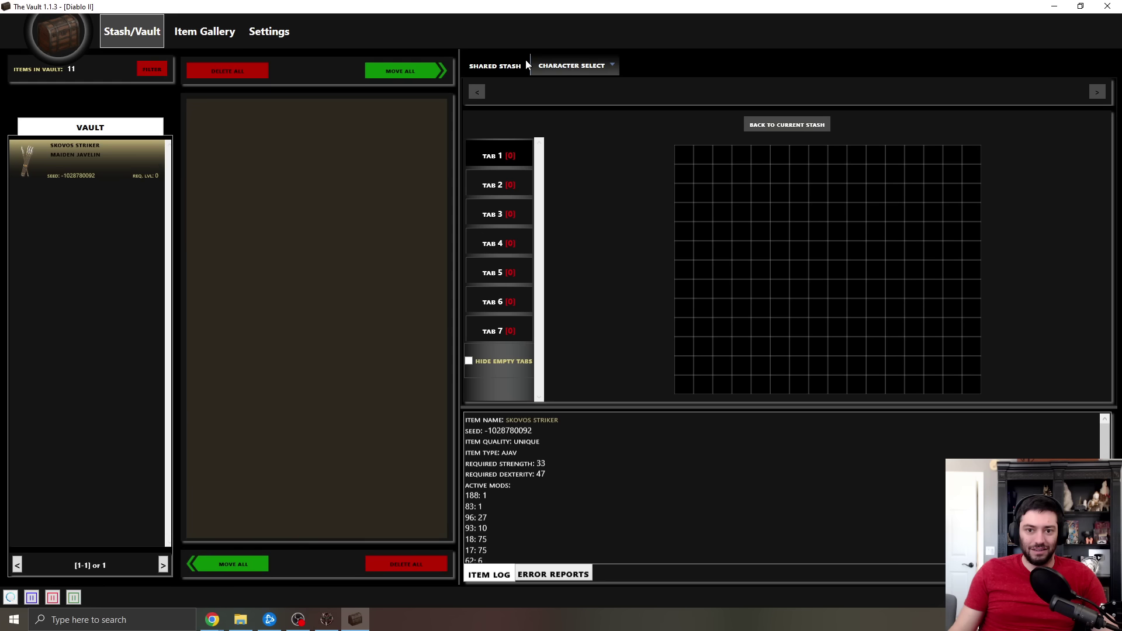
click(571, 65)
click(510, 67)
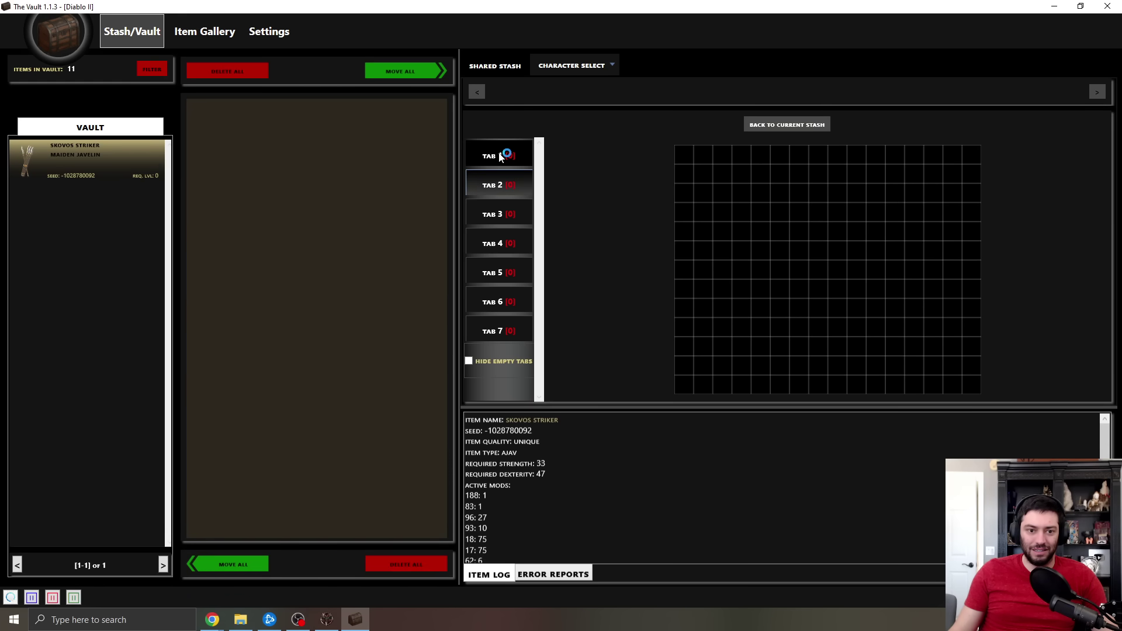
key(alt+F4)
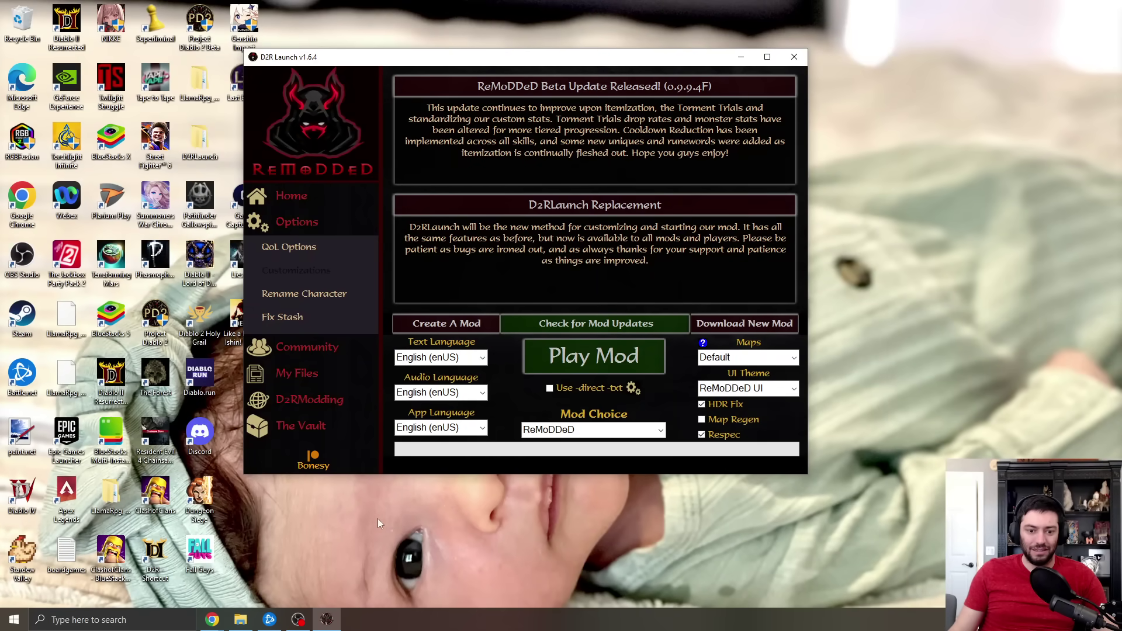
click(308, 429)
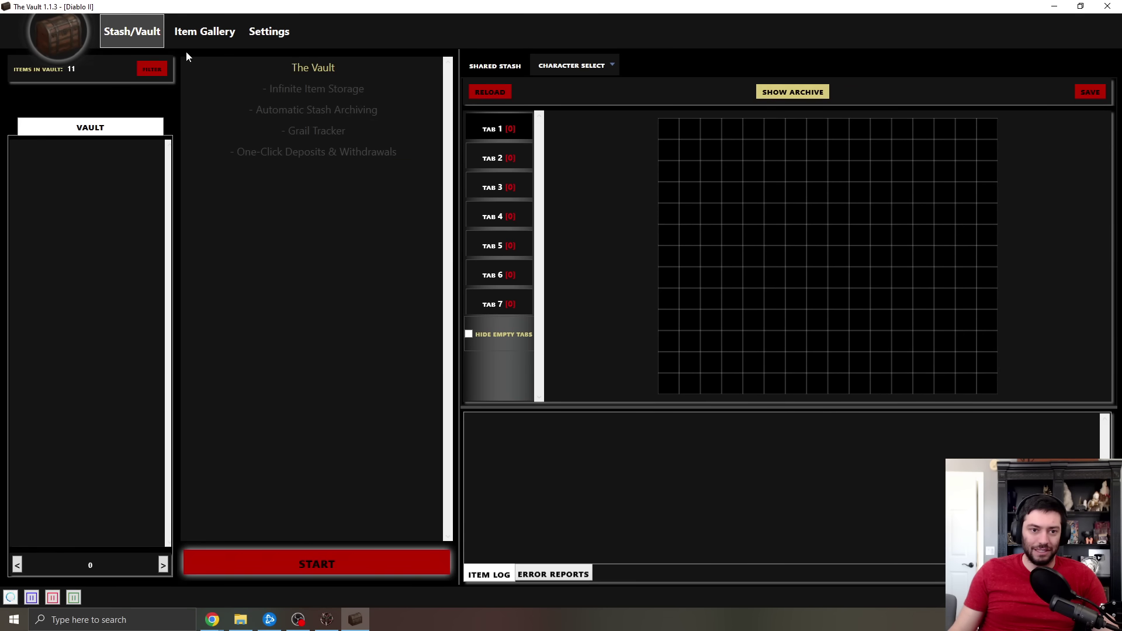
Step: Find the Skovos Striker javelin under Amazon Javelin in the Item Gallery
click(205, 31)
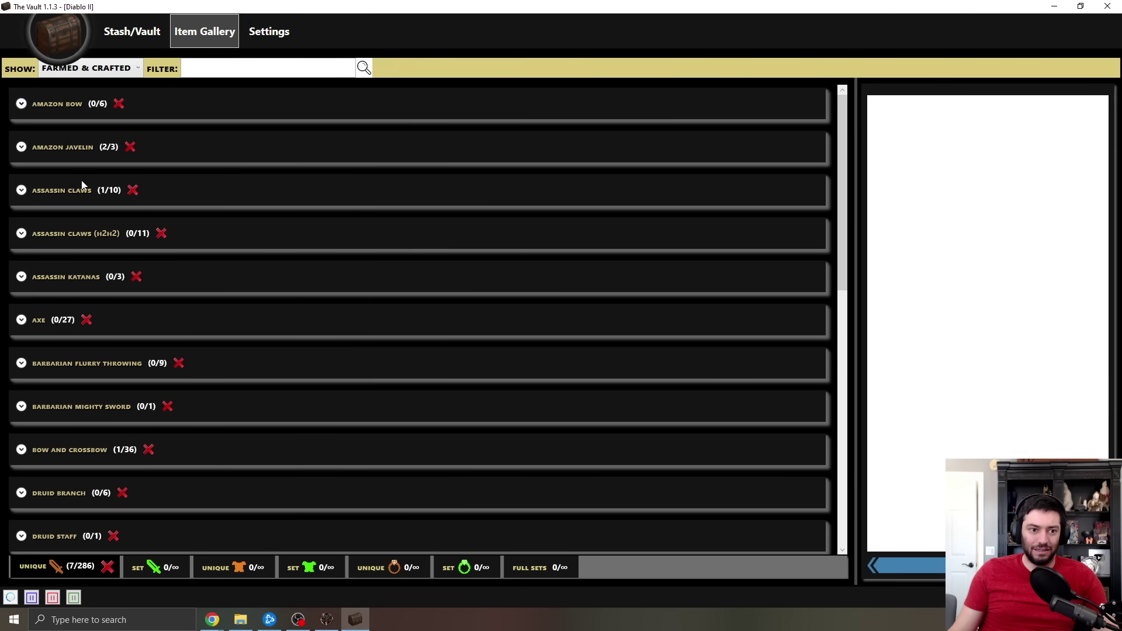
click(22, 146)
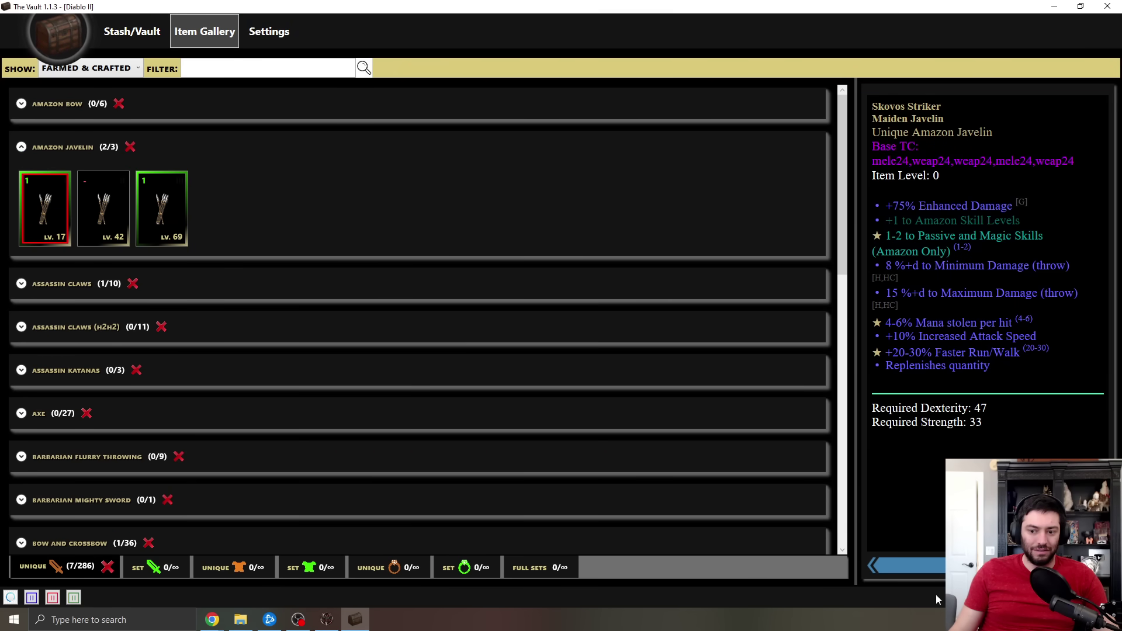
click(56, 205)
click(96, 153)
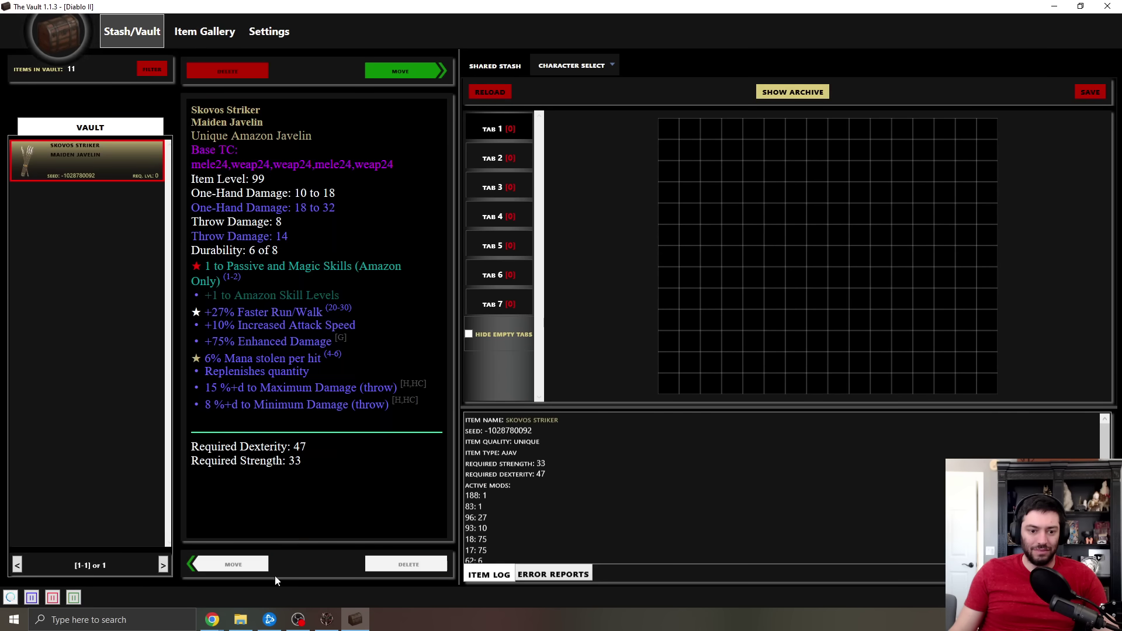
Step: Move the javelin into shared stash Tab 1 and start the modded game
click(400, 72)
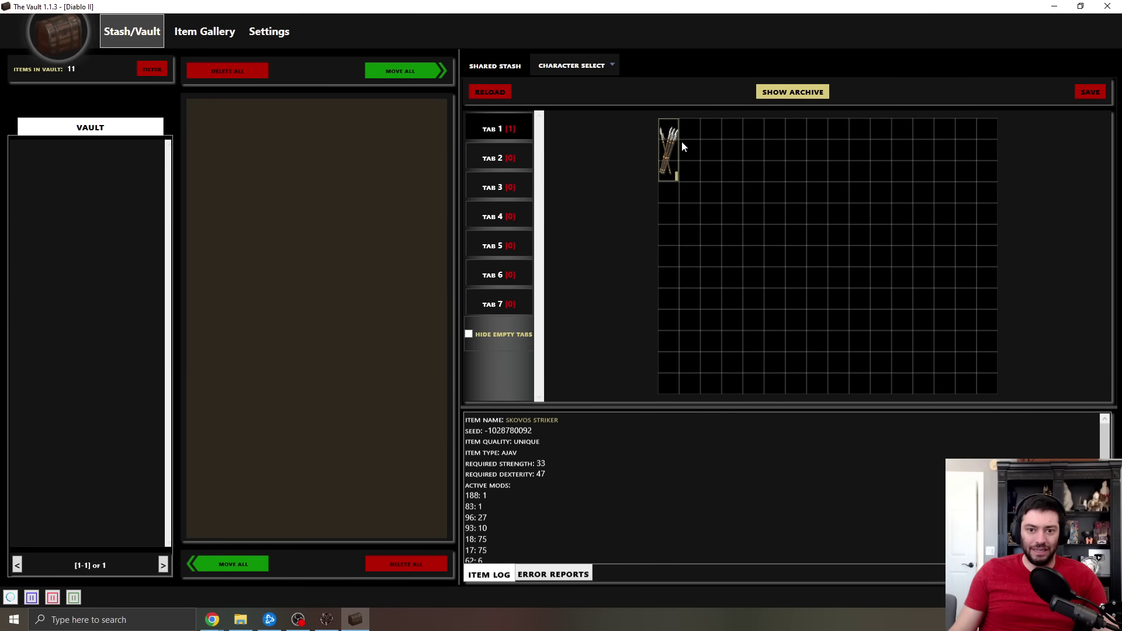
drag(673, 165, 779, 228)
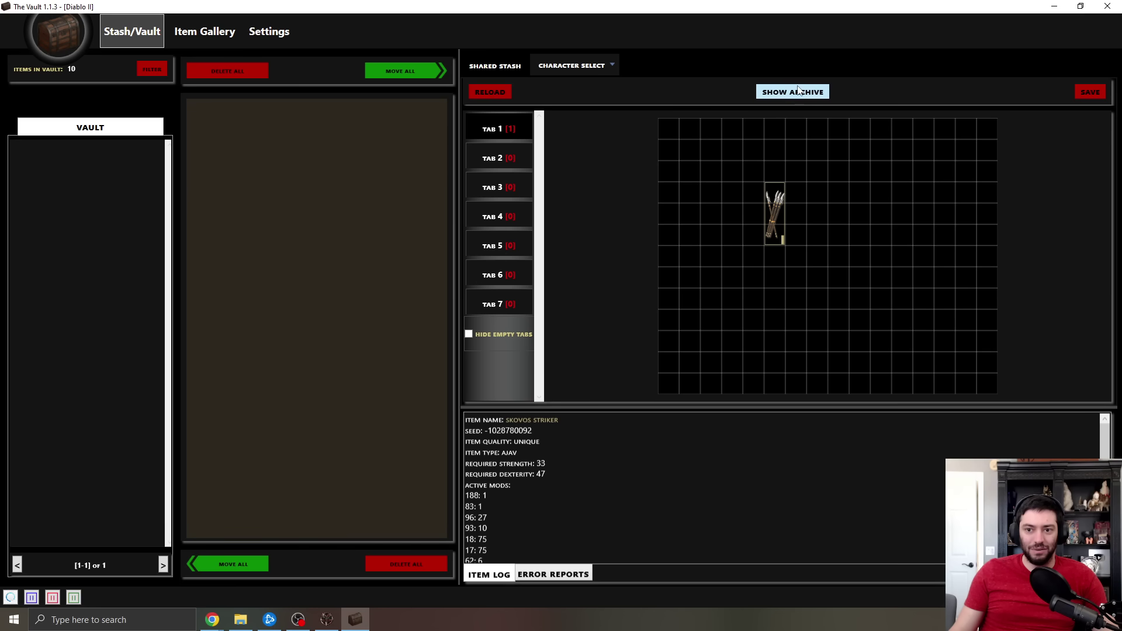
click(327, 619)
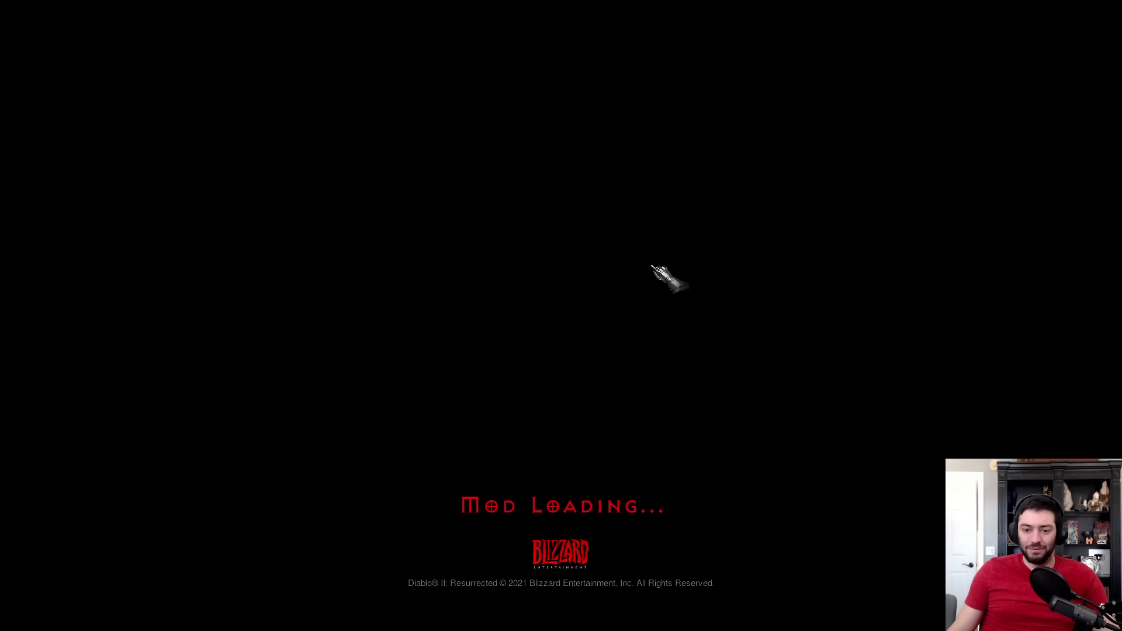
Step: Start a Hell game, find the Skovos Striker javelin in the Shared stash, then return to The Vault
key(Return)
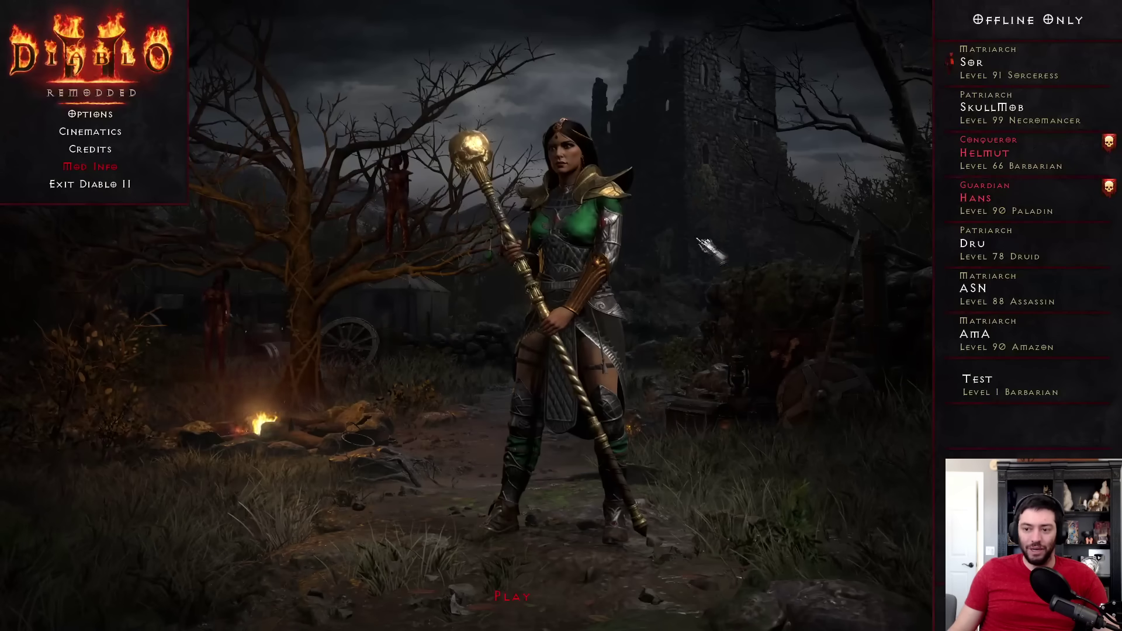
key(Return)
click(534, 326)
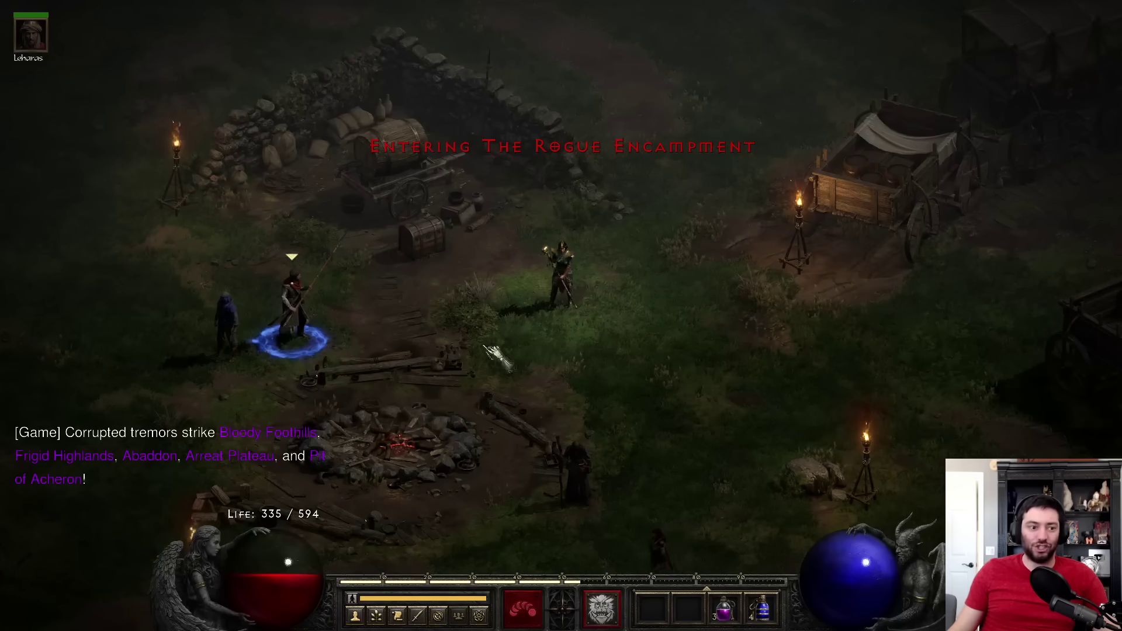
click(496, 266)
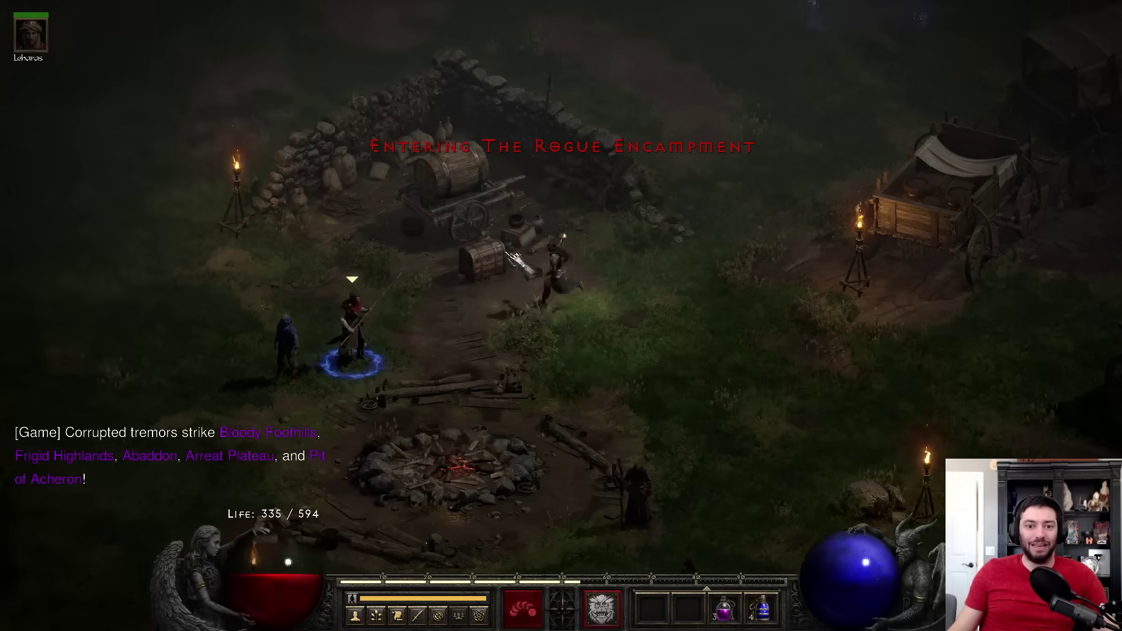
click(96, 56)
mouse_move(38, 114)
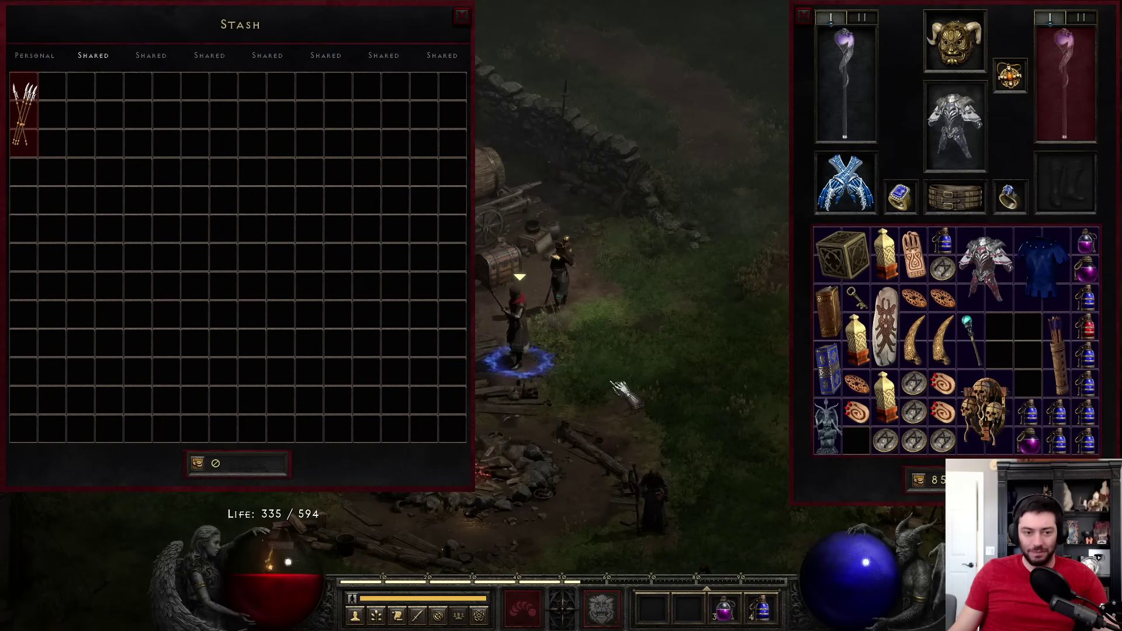
key(alt+Tab)
key(alt+Tab)
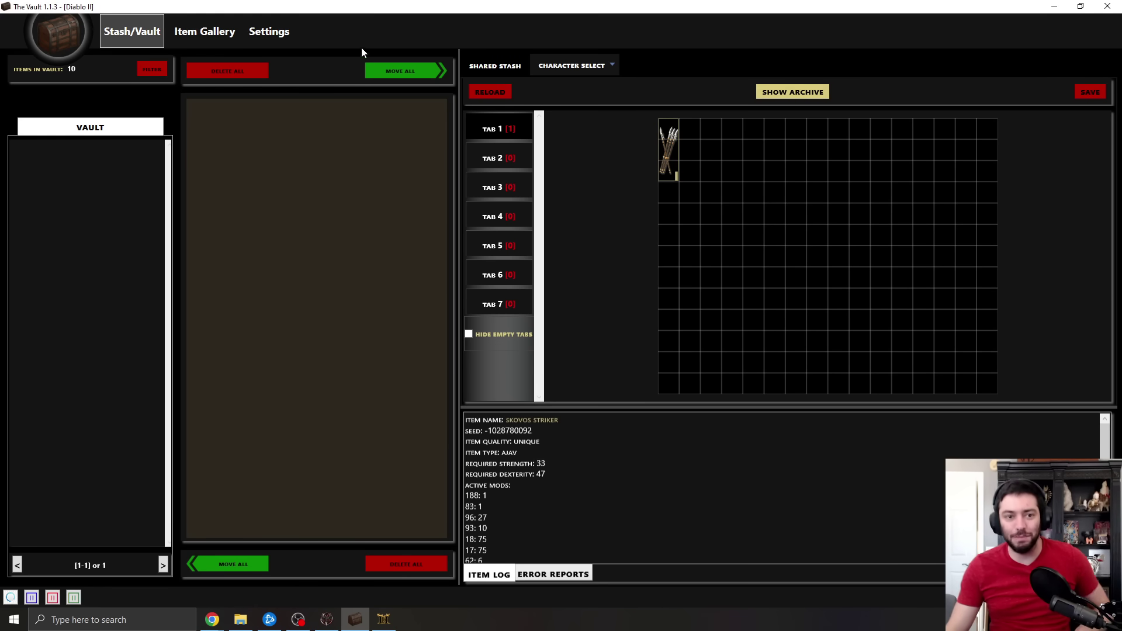
click(204, 31)
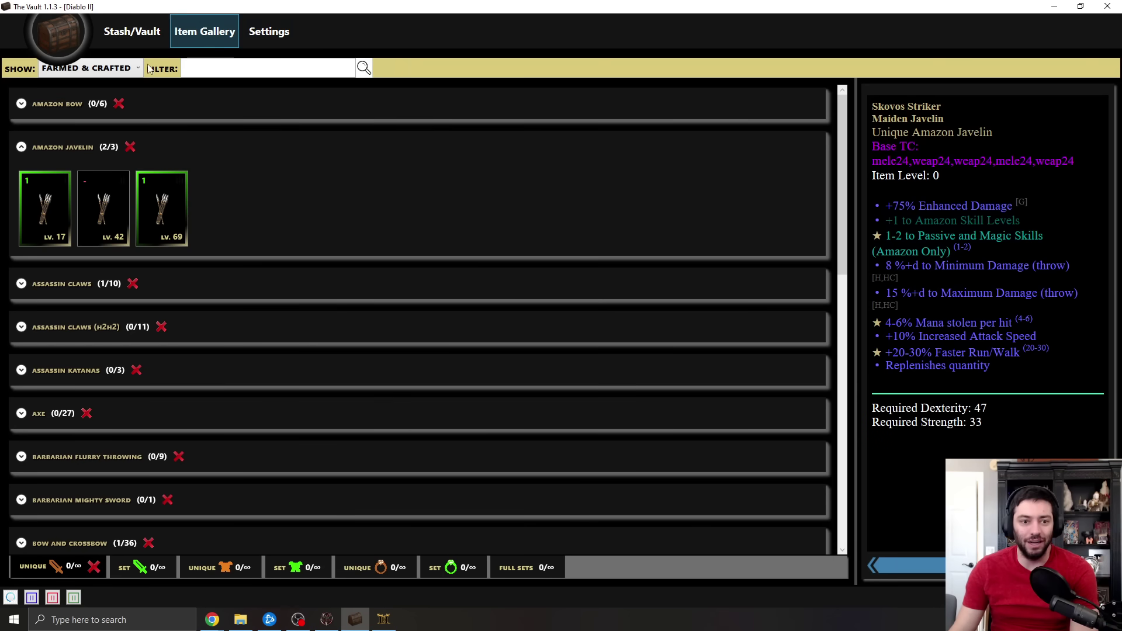
click(269, 31)
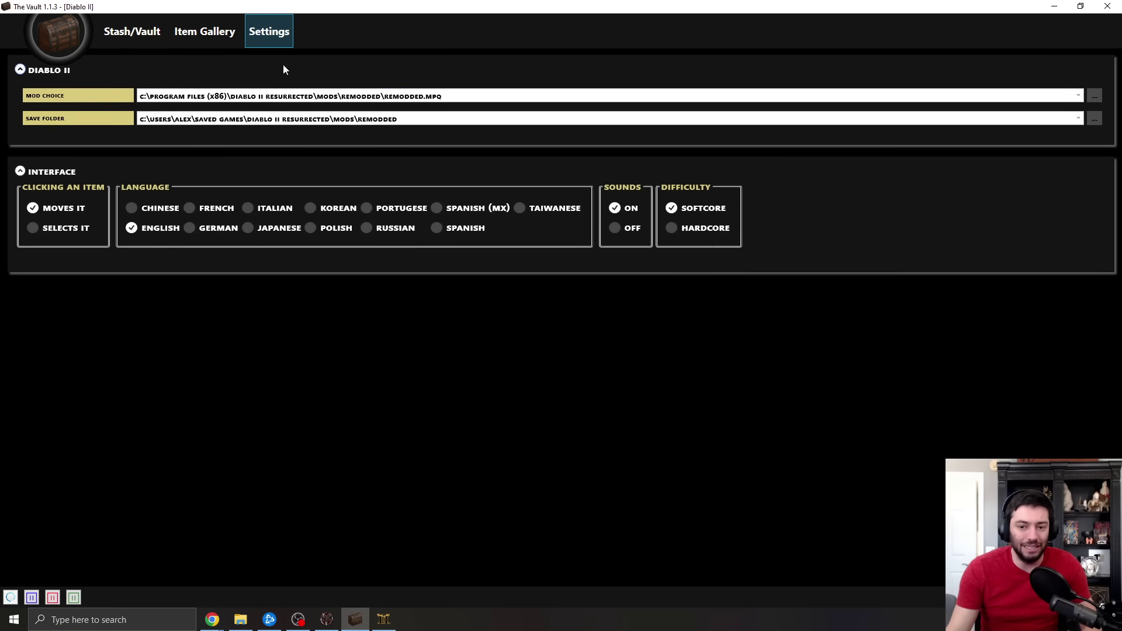
click(117, 34)
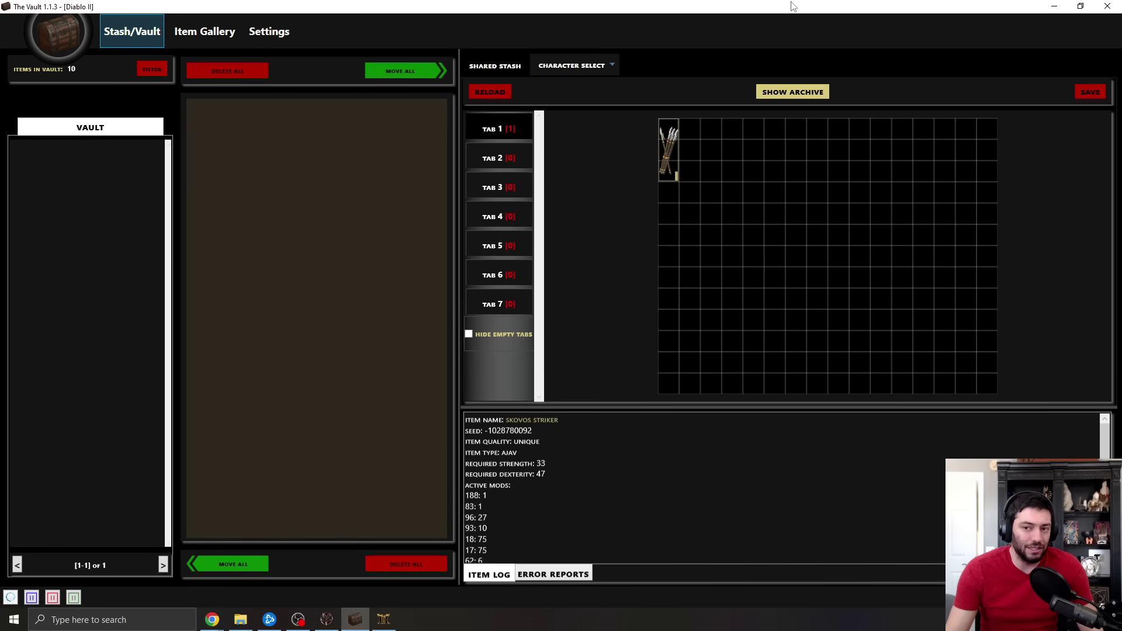
Step: Restore The Vault window from its title bar and close it, leaving D2RLaunch on its home page
drag(793, 6, 609, 50)
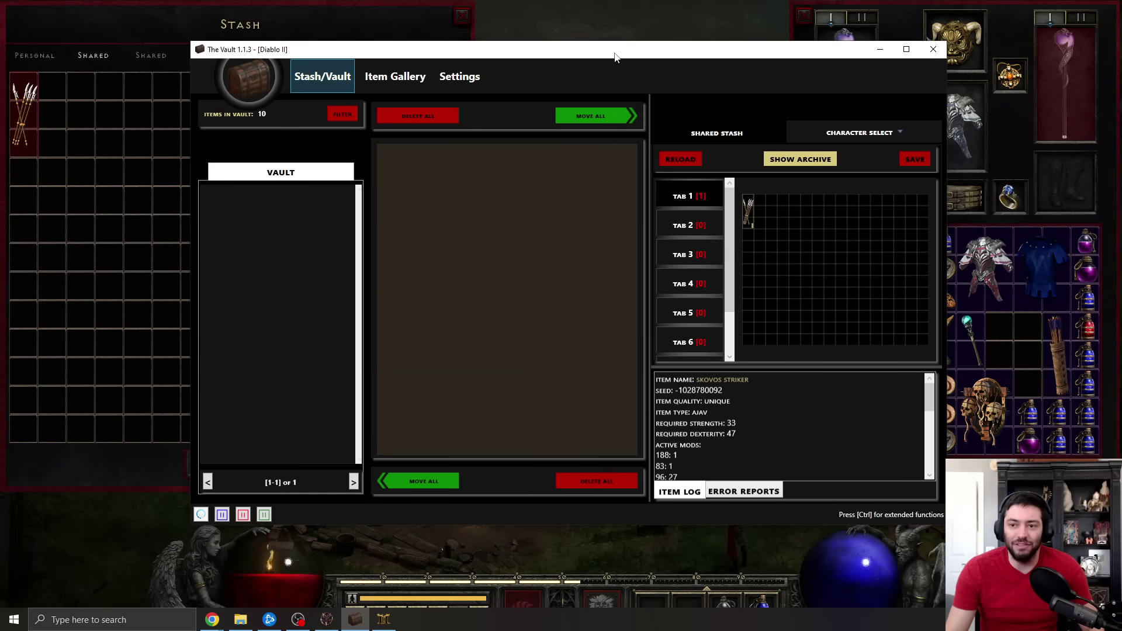
click(933, 49)
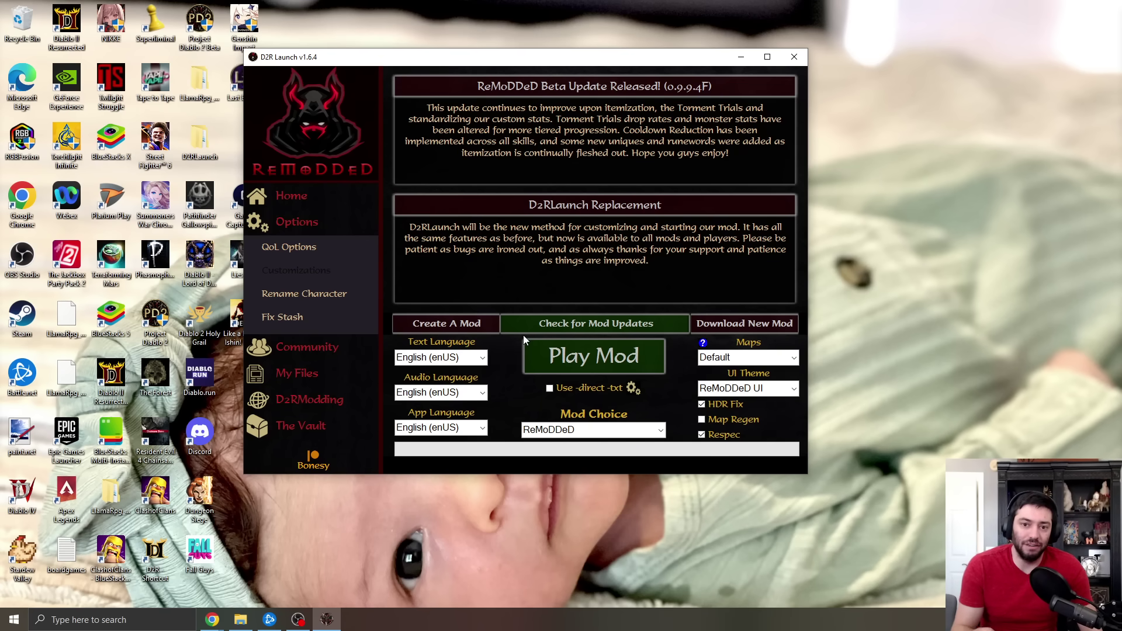
Step: Keep ReMoDDeD as the mod and open its QoL options with Personalized Stash Tabs Enabled
click(661, 430)
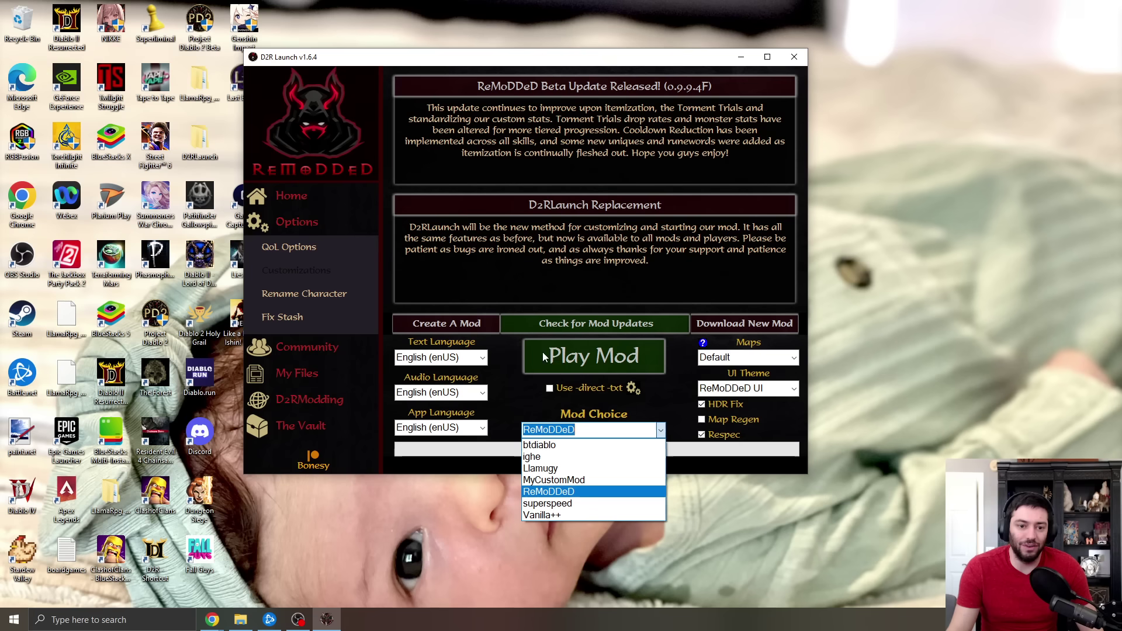
click(490, 283)
click(286, 247)
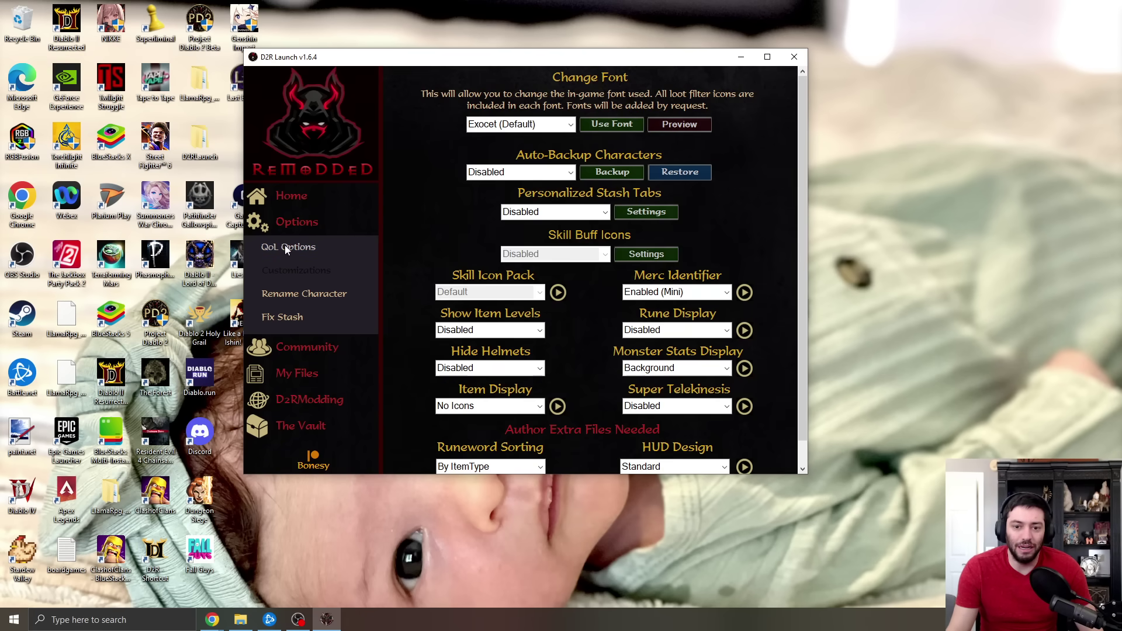
scroll(760, 249, down, 1)
scroll(772, 280, up, 1)
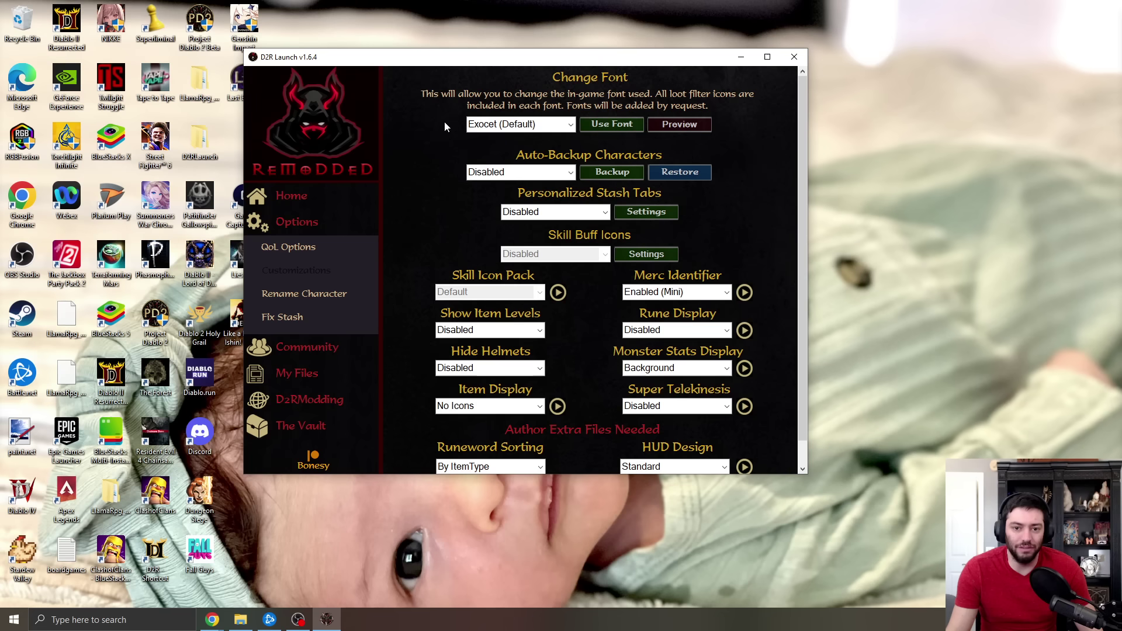
scroll(635, 188, down, 1)
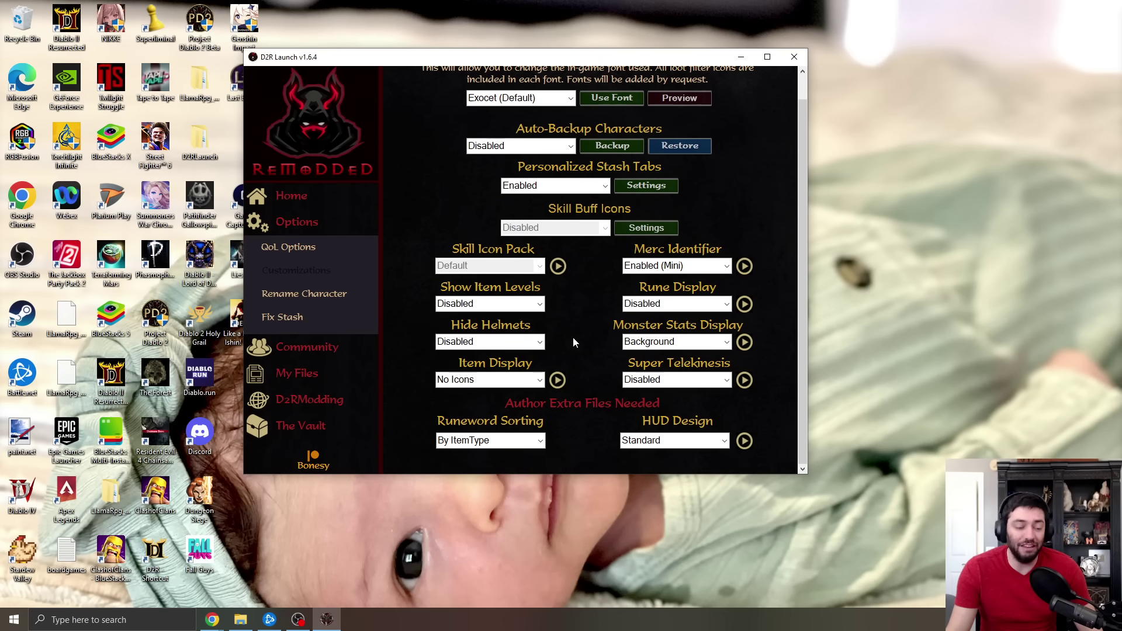
scroll(576, 339, up, 1)
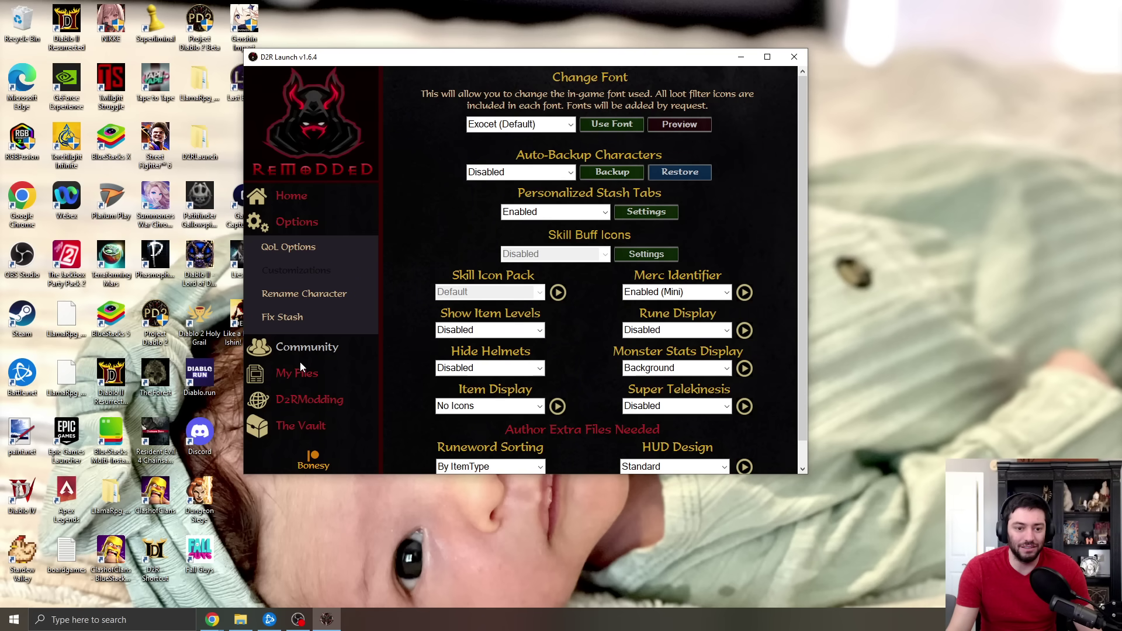
Step: Return to the home page showing ReMoDDeD's 0.9.9.4F beta news and the D2RLaunch Replacement notice
click(292, 197)
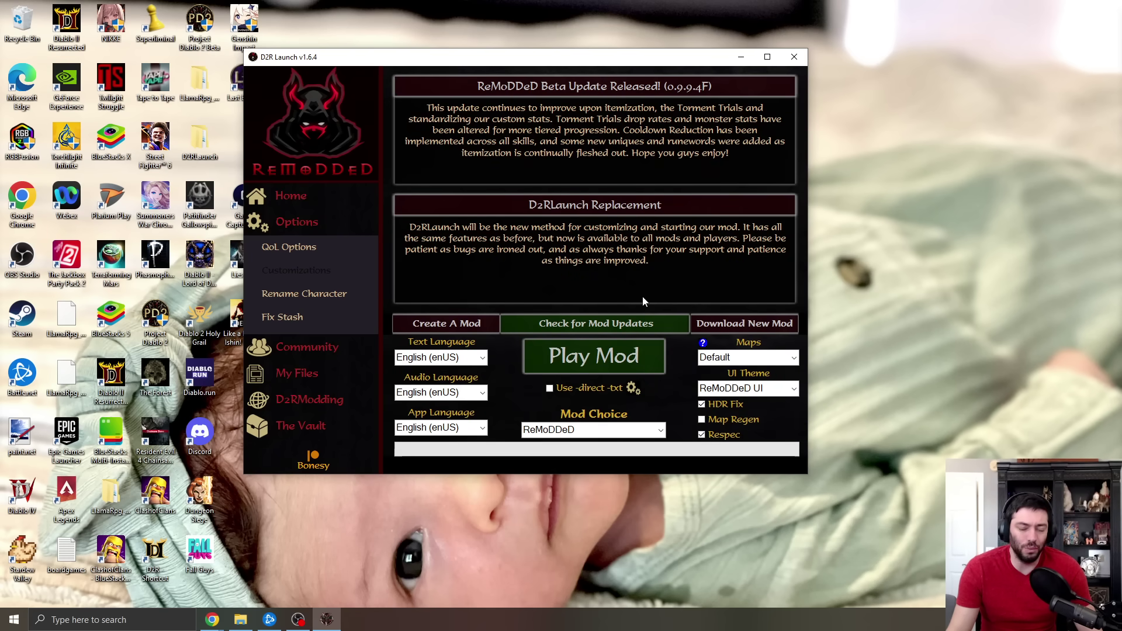